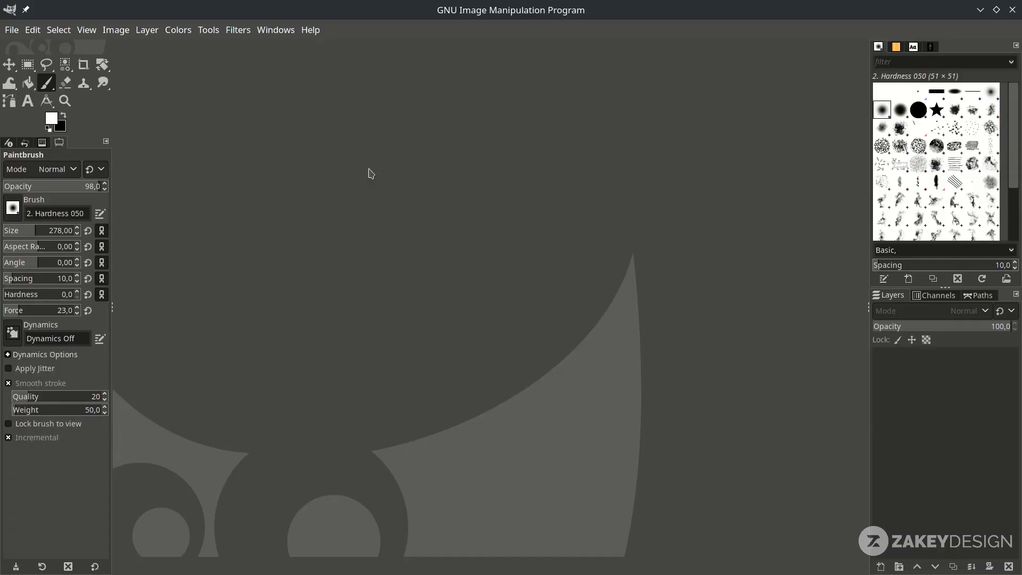
Open the unsplash street-portrait JPG, converting it to the working colour space, and select the Move tool.
{"action": "left_click", "coordinate": [13, 29]}
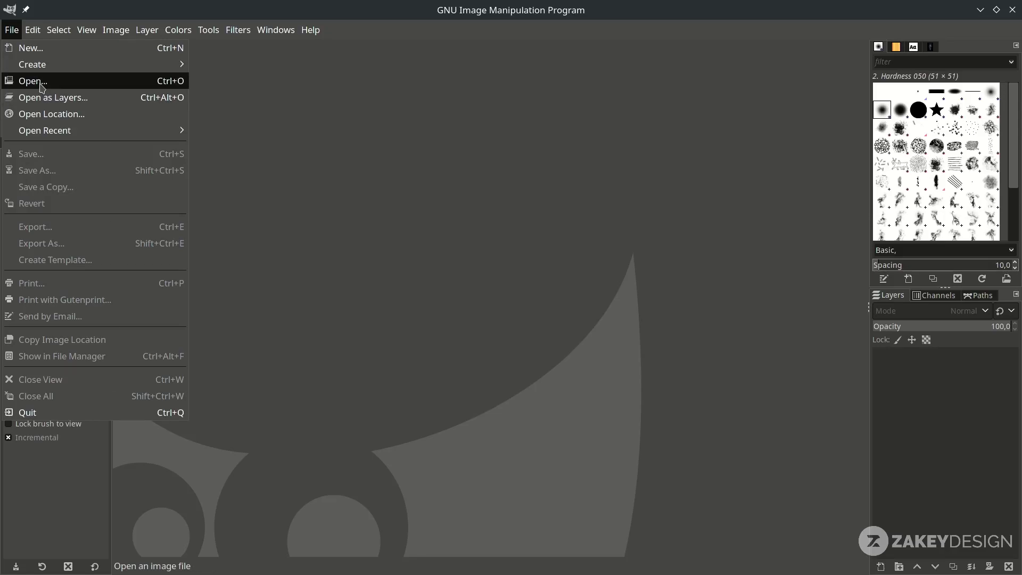
{"action": "left_click", "coordinate": [28, 78]}
{"action": "double_click", "coordinate": [260, 78]}
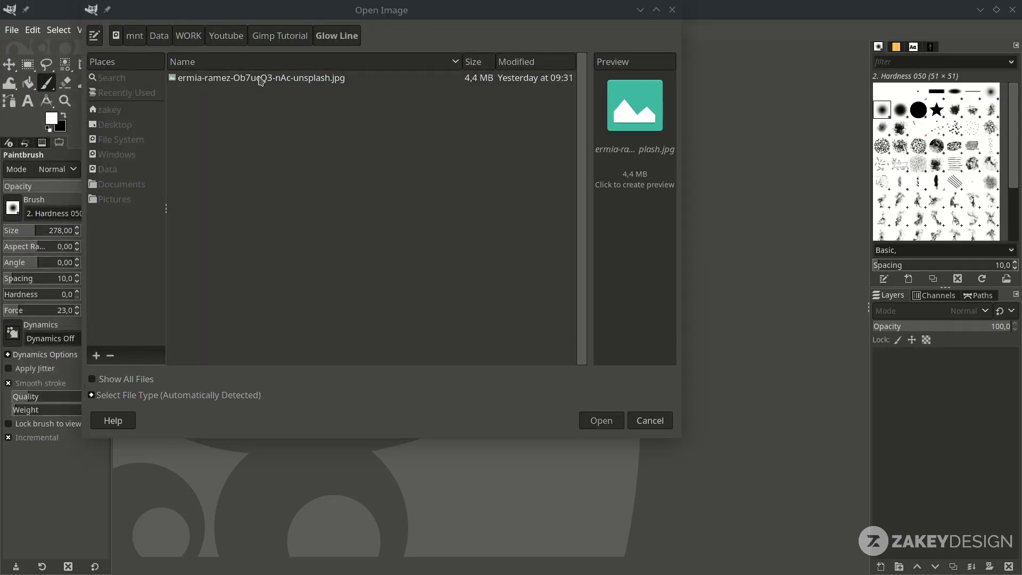
{"action": "left_click", "coordinate": [624, 379]}
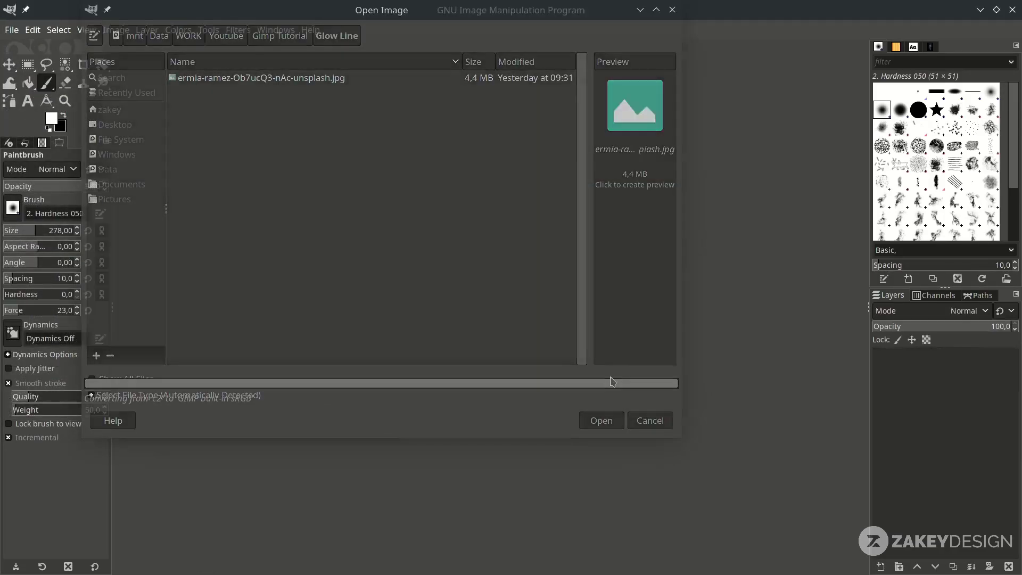
{"action": "key", "text": "m"}
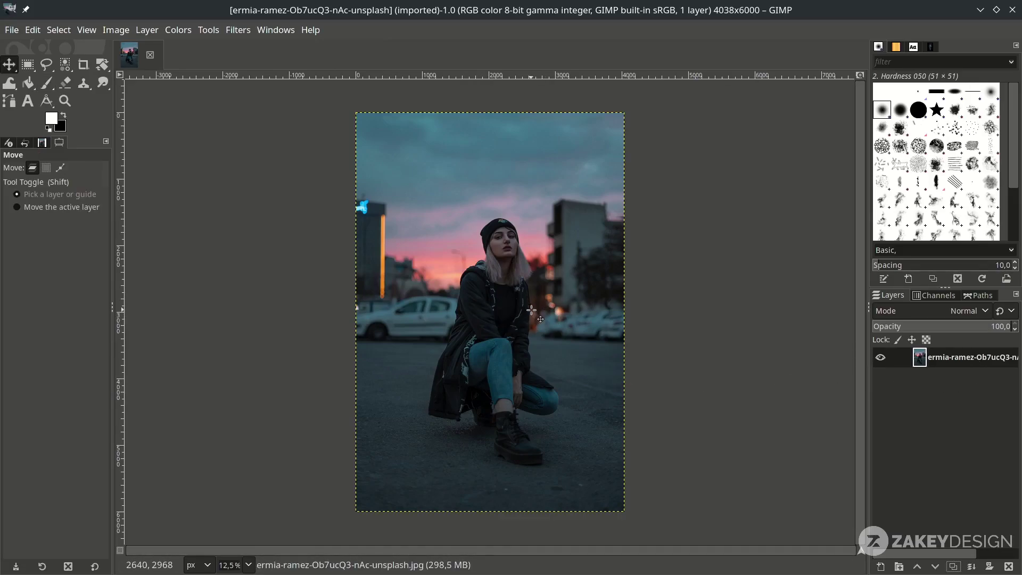
Duplicate the photo layer, darken the copy's exposure to about -0.88, then hide it.
{"action": "left_click", "coordinate": [955, 568]}
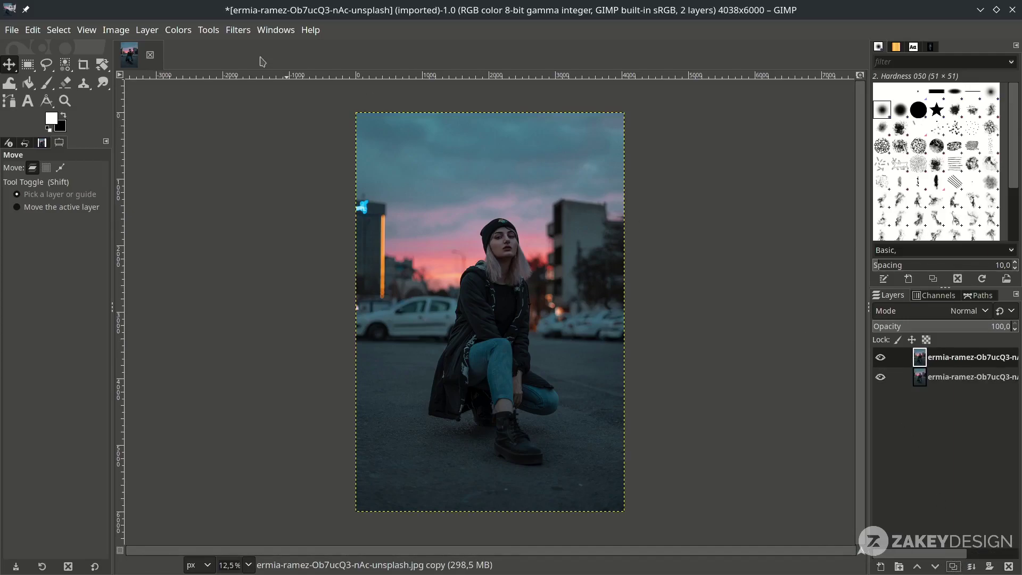
{"action": "left_click", "coordinate": [177, 30]}
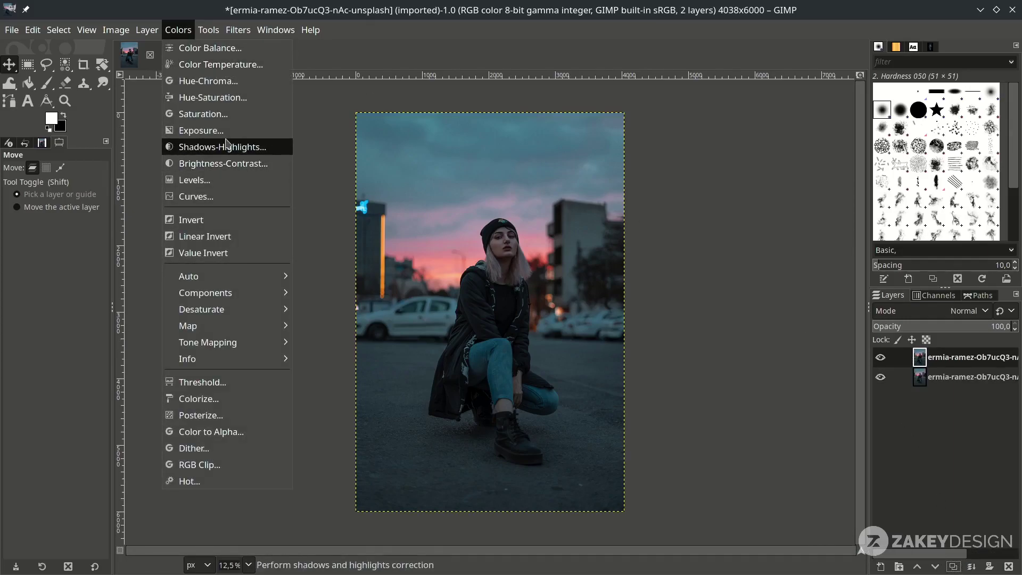
{"action": "left_click", "coordinate": [202, 131]}
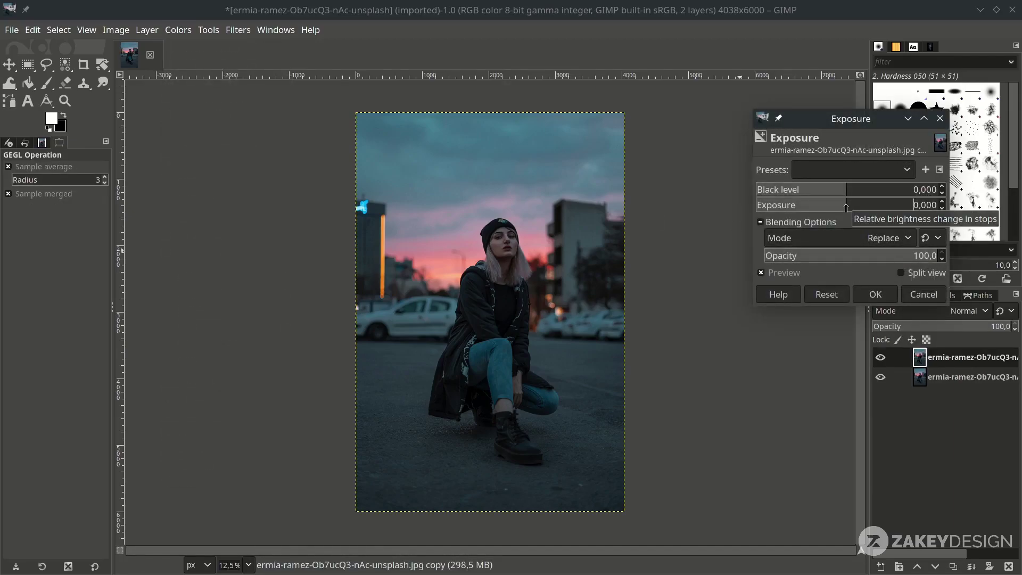
{"action": "left_click_drag", "start_coordinate": [846, 206], "coordinate": [841, 206]}
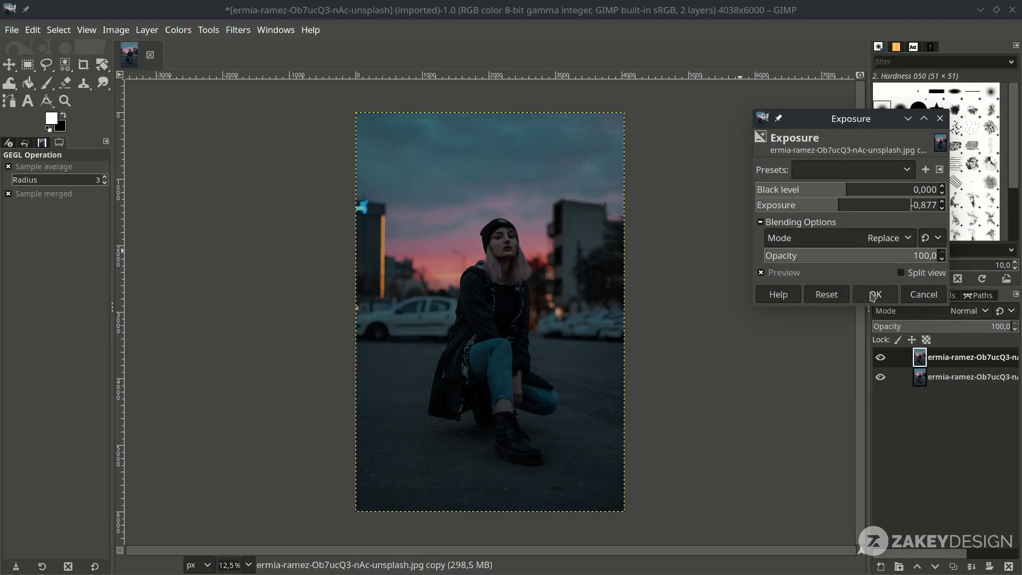
{"action": "left_click", "coordinate": [874, 295]}
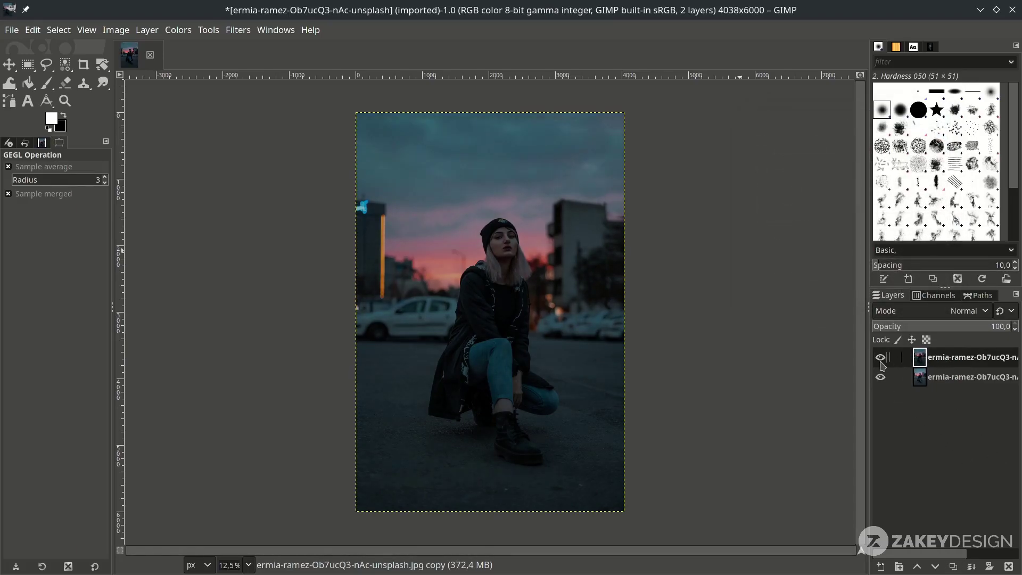
{"action": "left_click", "coordinate": [882, 357]}
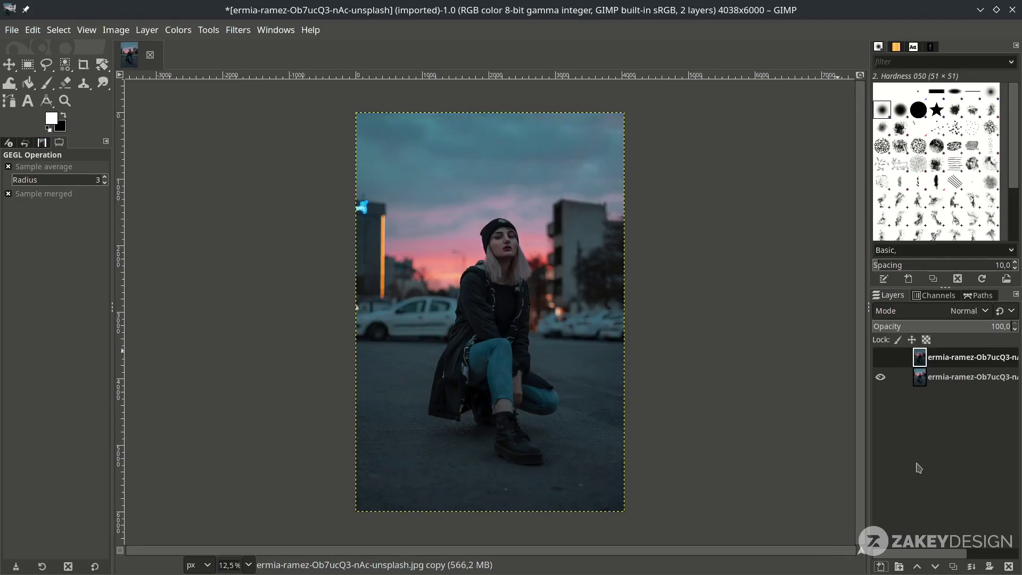
Add a transparent 'Clothes Line' layer and set up a hardness-50 Paintbrush in cyan.
{"action": "left_click", "coordinate": [880, 567]}
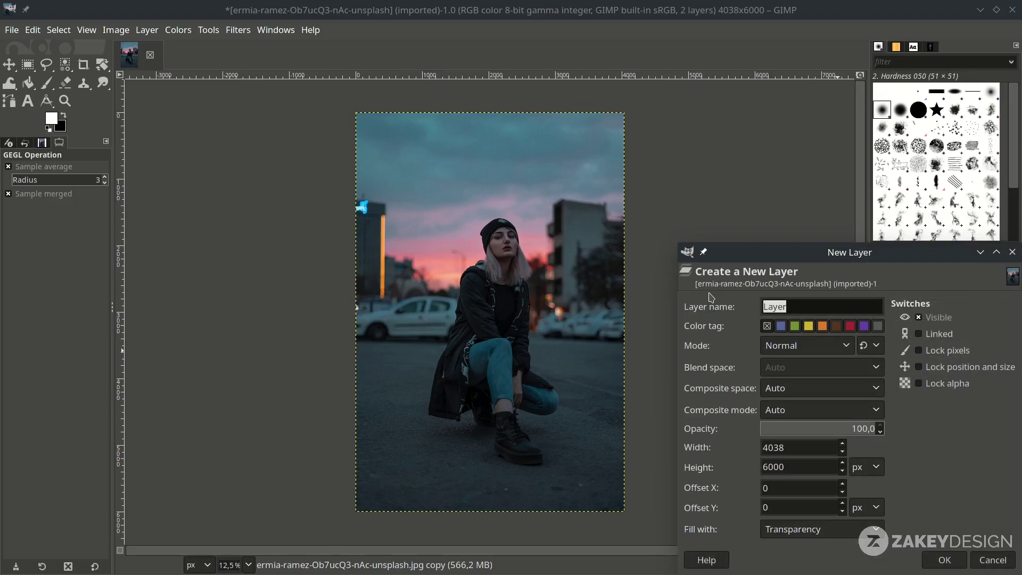
{"action": "type", "text": "s Line"}
{"action": "key", "text": "Return"}
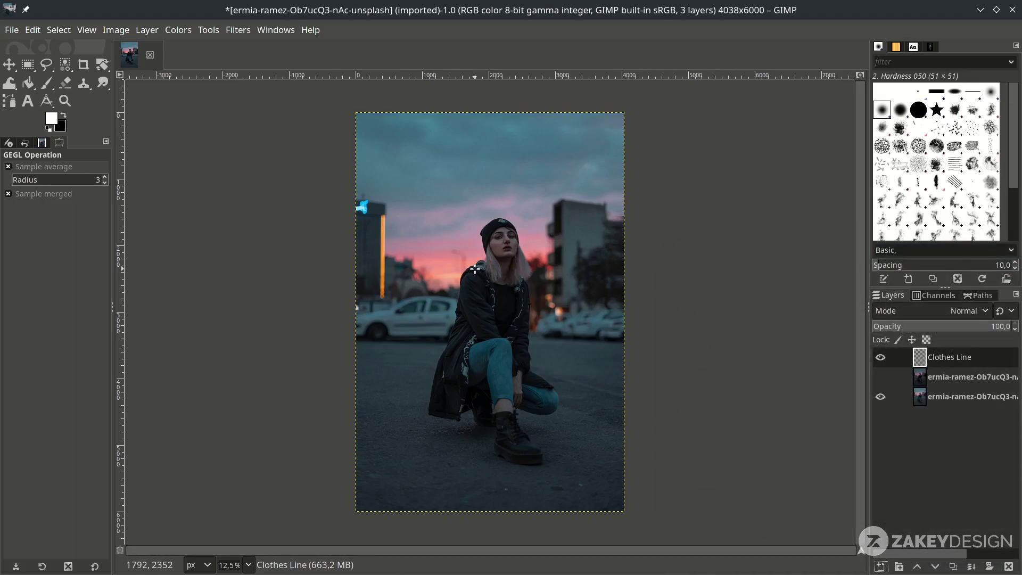
{"action": "left_click", "coordinate": [49, 76]}
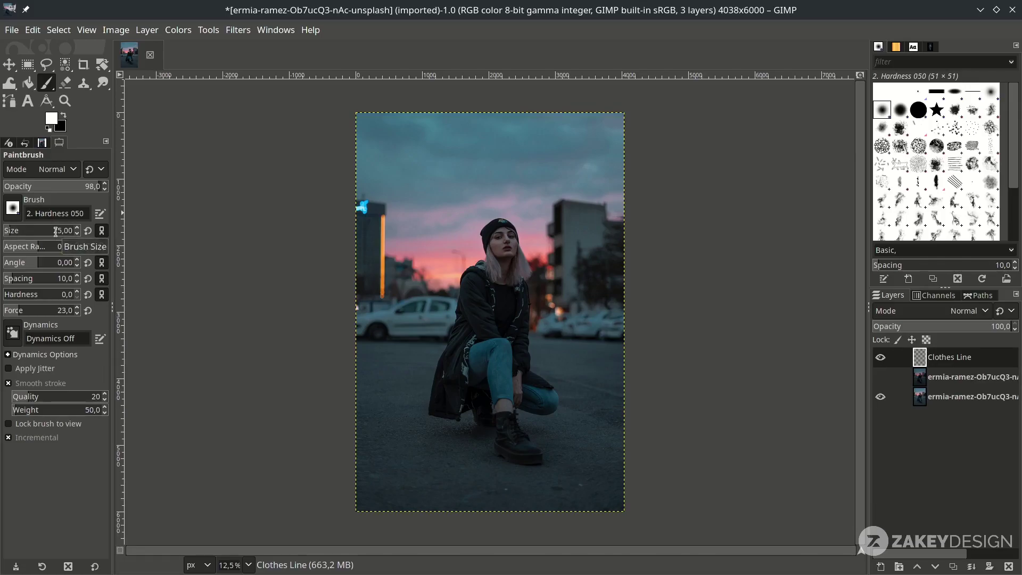
{"action": "left_click_drag", "start_coordinate": [43, 294], "coordinate": [22, 298]}
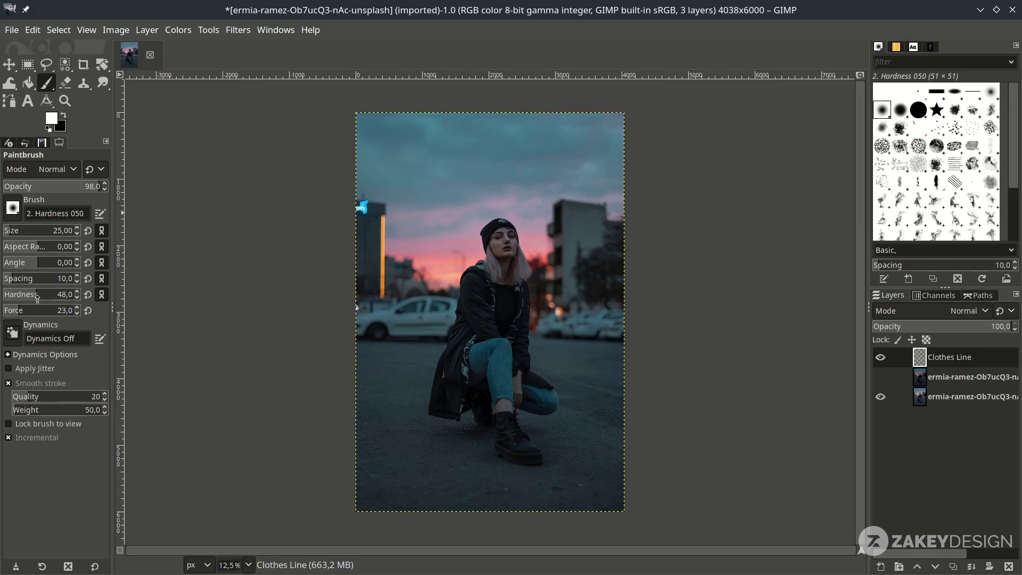
{"action": "left_click_drag", "start_coordinate": [37, 298], "coordinate": [39, 298]}
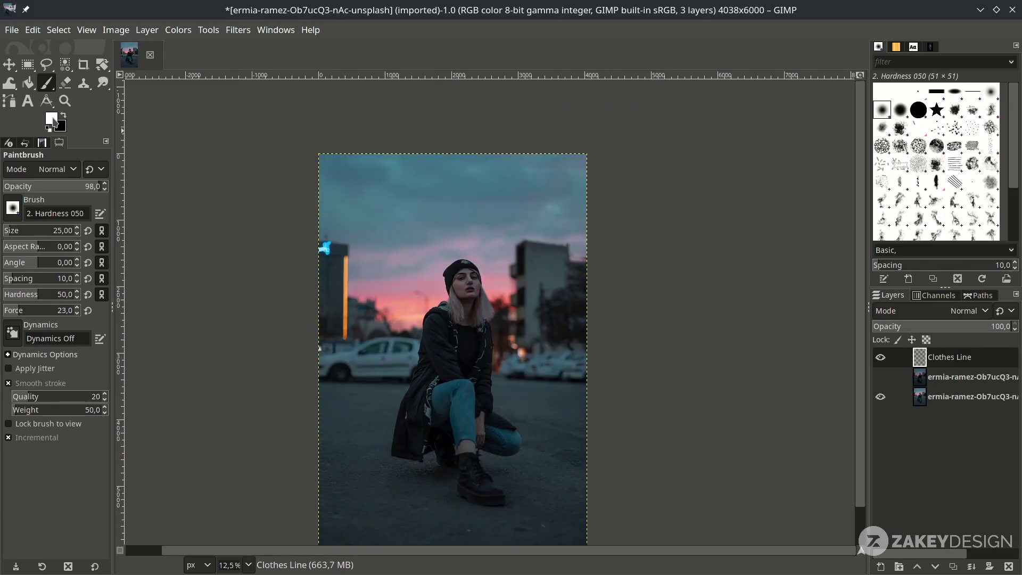
{"action": "left_click", "coordinate": [54, 120]}
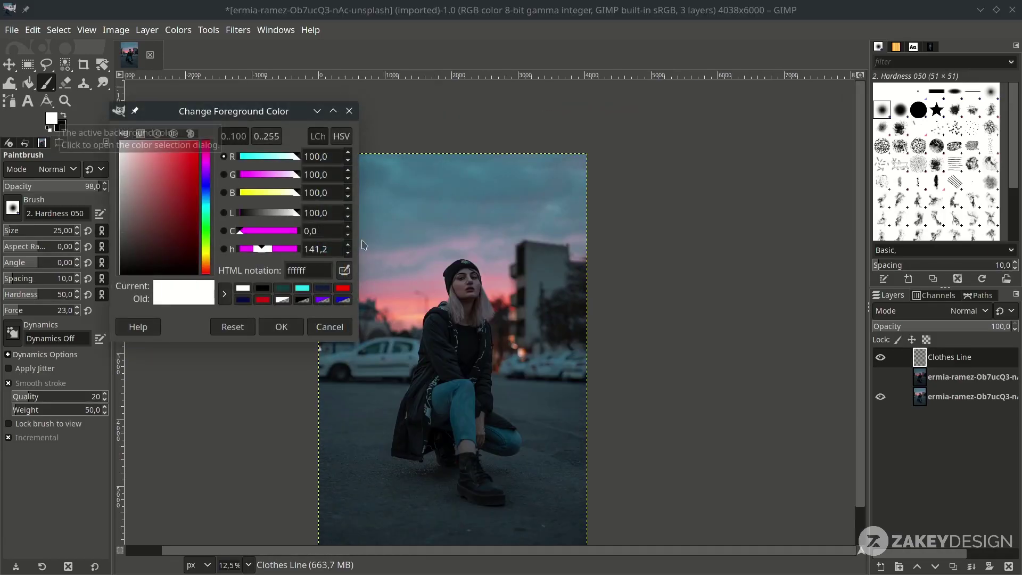
{"action": "left_click", "coordinate": [302, 288]}
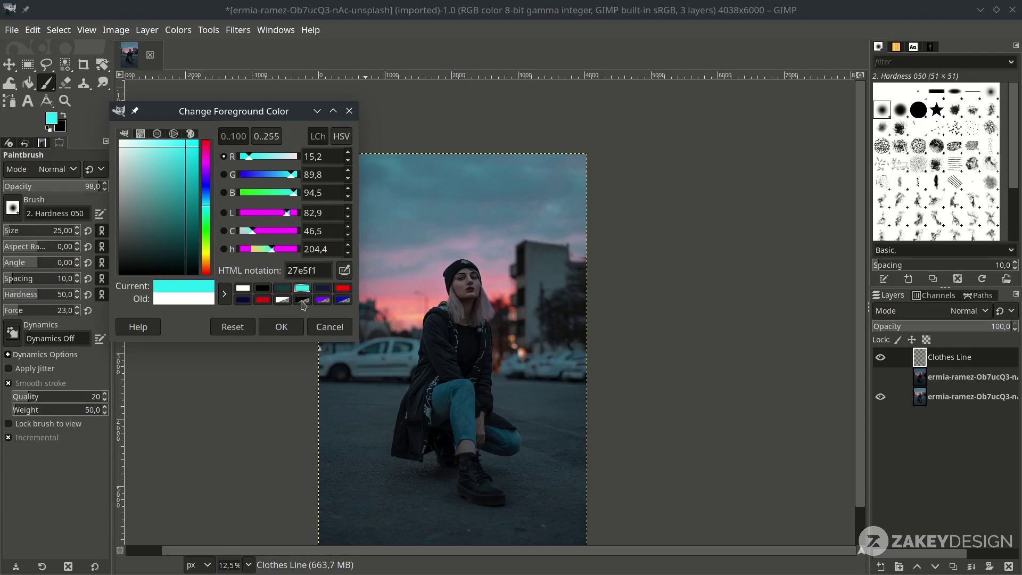
Paint cyan lines along the beanie, hood, shoulder, jacket edge, zipper and right sleeve.
{"action": "left_click", "coordinate": [281, 327]}
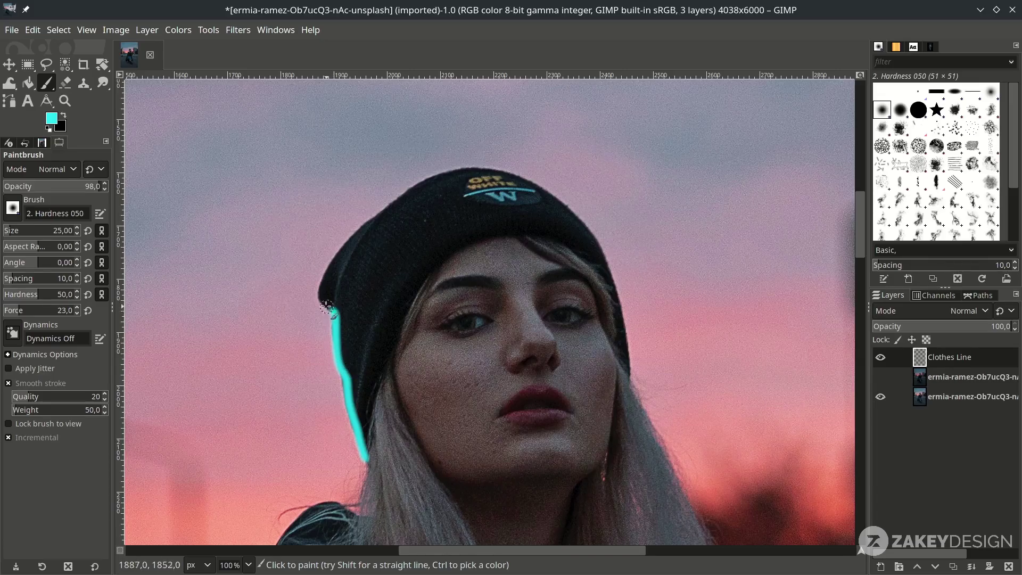
{"action": "mouse_move", "coordinate": [387, 209]}
{"action": "left_mouse_down"}
{"action": "mouse_move", "coordinate": [496, 169]}
{"action": "mouse_move", "coordinate": [615, 288]}
{"action": "mouse_move", "coordinate": [627, 367]}
{"action": "mouse_move", "coordinate": [439, 260]}
{"action": "mouse_move", "coordinate": [363, 429]}
{"action": "left_mouse_up"}
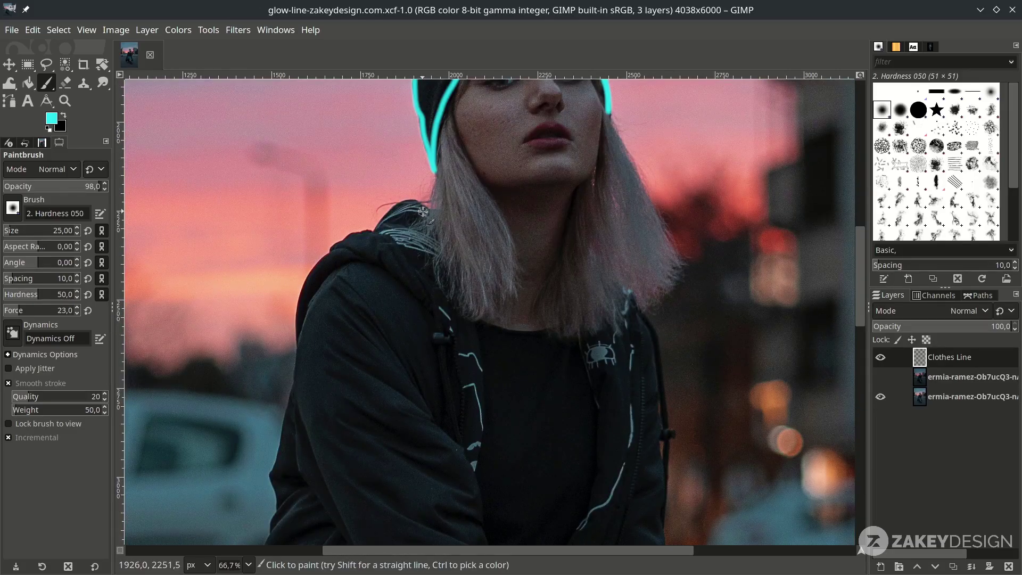
{"action": "scroll", "coordinate": [423, 212], "scroll_direction": "up", "scroll_amount": 1}
{"action": "scroll", "coordinate": [431, 209], "scroll_direction": "up", "scroll_amount": 1}
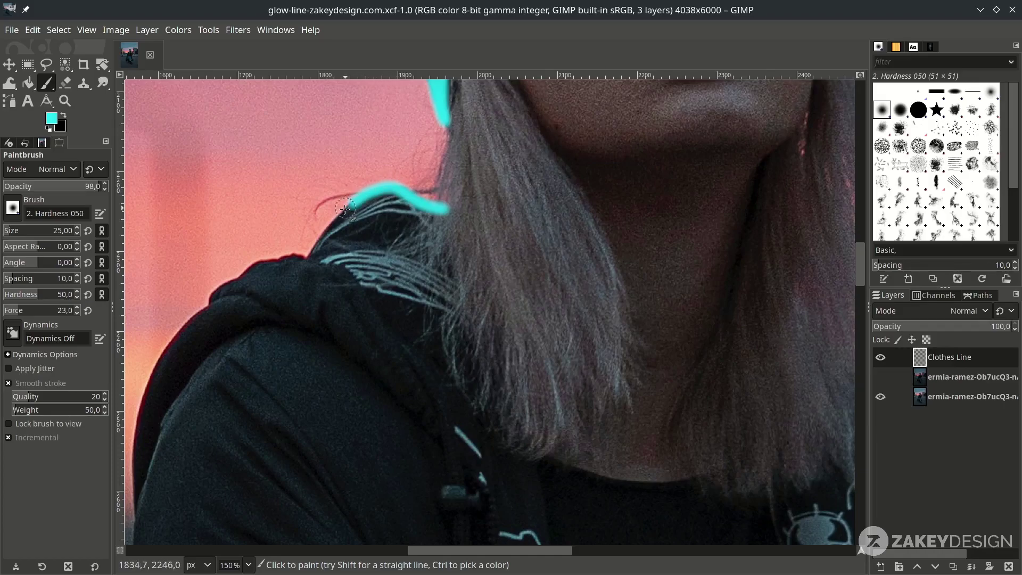
{"action": "left_click_drag", "start_coordinate": [327, 230], "coordinate": [310, 254]}
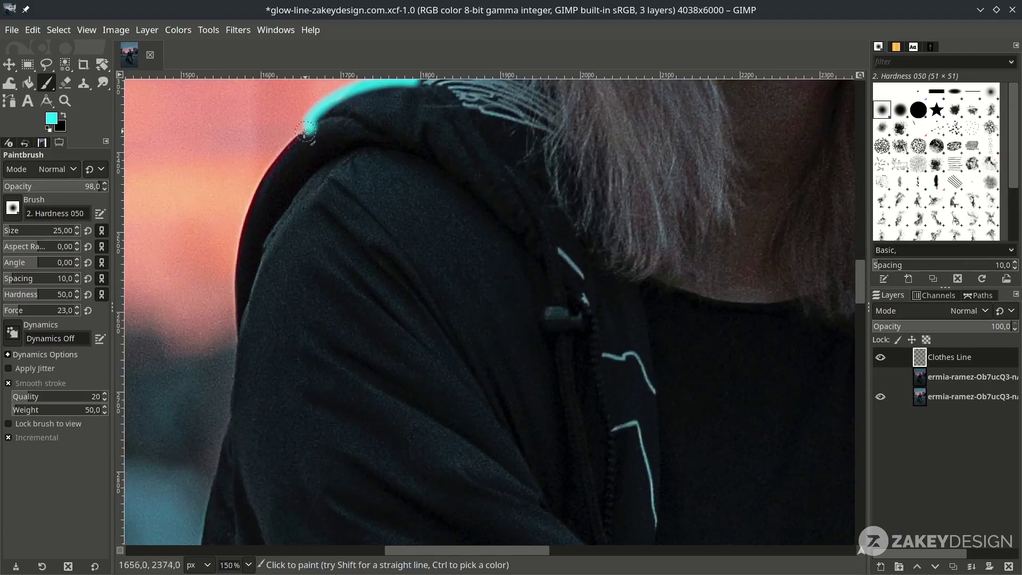
{"action": "scroll", "coordinate": [308, 240], "scroll_direction": "down", "scroll_amount": 3}
{"action": "scroll", "coordinate": [427, 239], "scroll_direction": "up", "scroll_amount": 2}
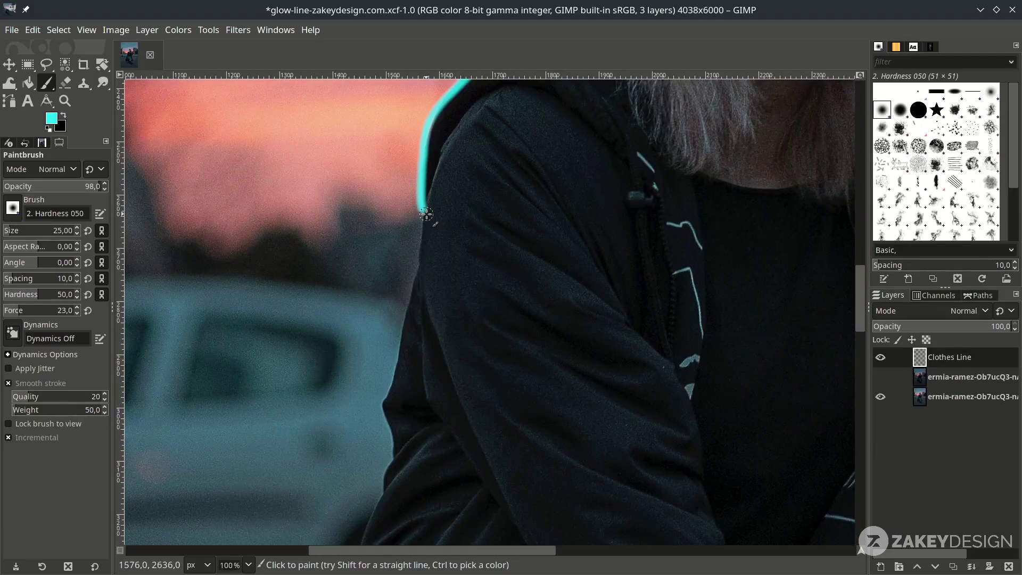
{"action": "left_click_drag", "start_coordinate": [426, 224], "coordinate": [391, 415]}
{"action": "scroll", "coordinate": [392, 416], "scroll_direction": "down", "scroll_amount": 5}
{"action": "scroll", "coordinate": [368, 336], "scroll_direction": "down", "scroll_amount": 5}
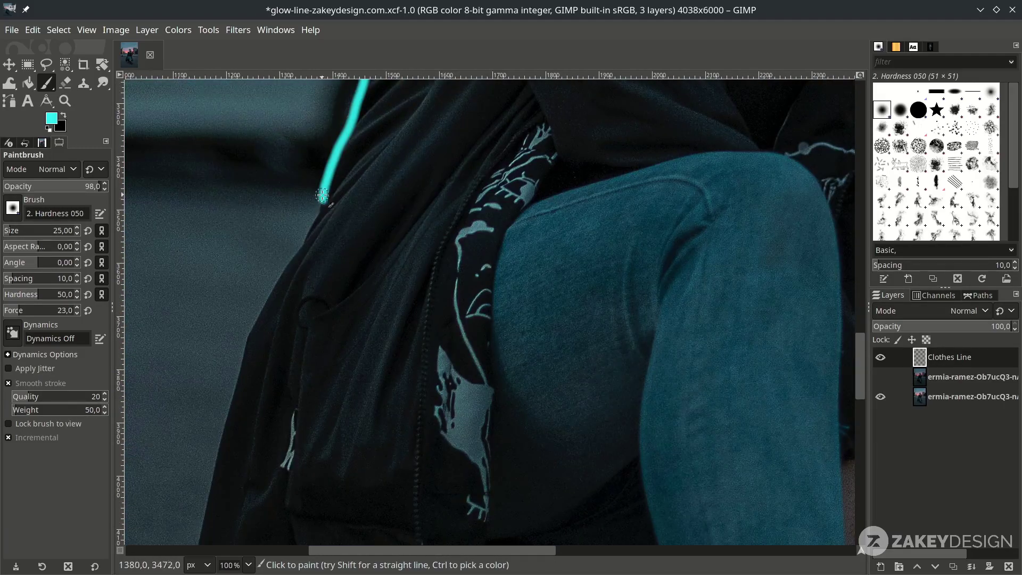
{"action": "scroll", "coordinate": [338, 297], "scroll_direction": "down", "scroll_amount": 5}
{"action": "scroll", "coordinate": [338, 297], "scroll_direction": "down", "scroll_amount": 5}
{"action": "left_click_drag", "start_coordinate": [448, 172], "coordinate": [375, 515]}
{"action": "scroll", "coordinate": [376, 516], "scroll_direction": "up", "scroll_amount": 3}
{"action": "mouse_move", "coordinate": [375, 404]}
{"action": "left_mouse_down"}
{"action": "mouse_move", "coordinate": [529, 436]}
{"action": "mouse_move", "coordinate": [559, 320]}
{"action": "left_mouse_up"}
{"action": "scroll", "coordinate": [560, 320], "scroll_direction": "up", "scroll_amount": 5}
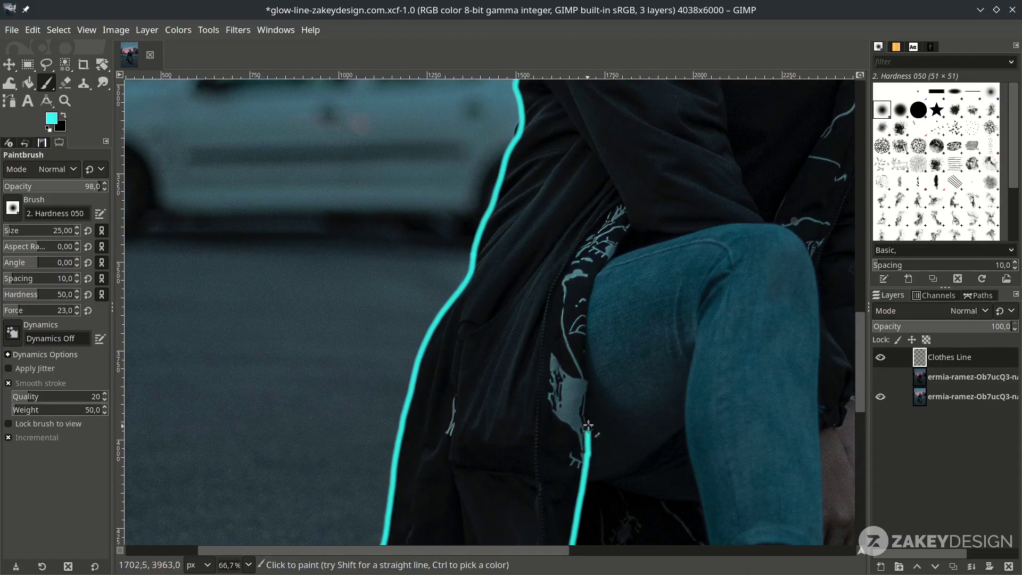
{"action": "left_click_drag", "start_coordinate": [591, 263], "coordinate": [587, 468]}
{"action": "left_click_drag", "start_coordinate": [587, 409], "coordinate": [591, 264]}
{"action": "scroll", "coordinate": [591, 263], "scroll_direction": "down", "scroll_amount": 5}
{"action": "scroll", "coordinate": [496, 319], "scroll_direction": "up", "scroll_amount": 3}
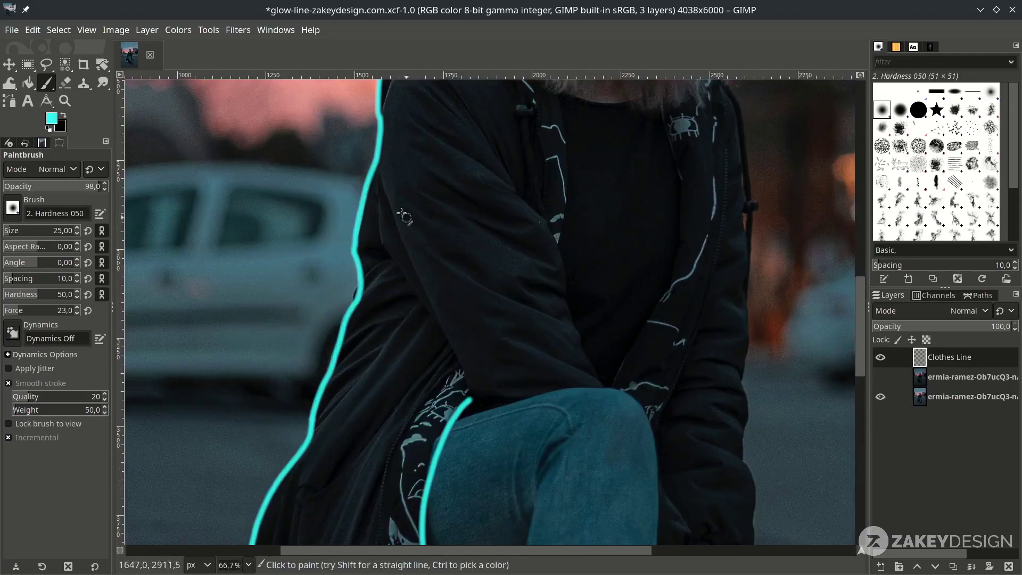
{"action": "scroll", "coordinate": [518, 324], "scroll_direction": "up", "scroll_amount": 2}
{"action": "left_click_drag", "start_coordinate": [476, 448], "coordinate": [545, 80]}
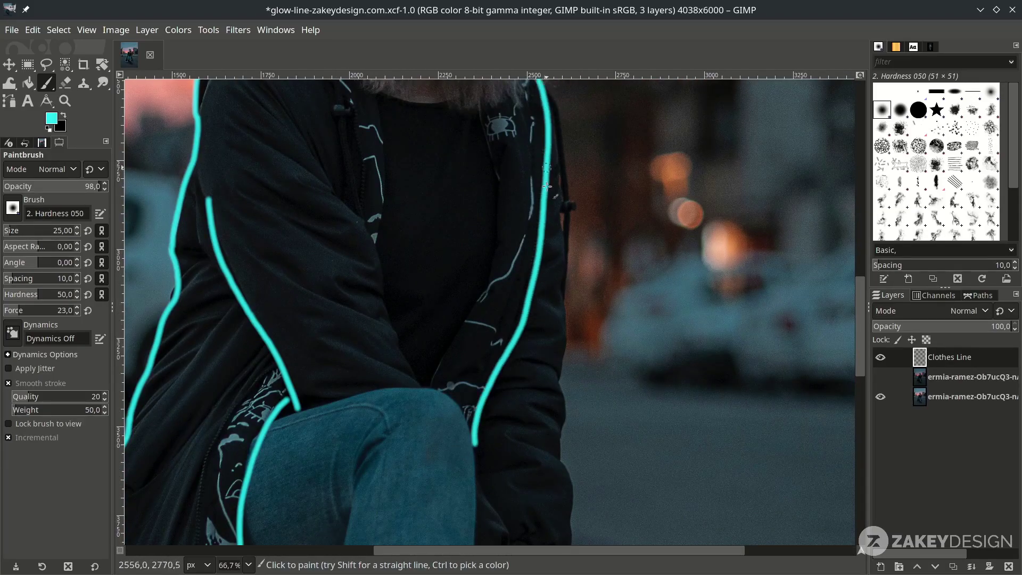
{"action": "left_click_drag", "start_coordinate": [487, 104], "coordinate": [426, 390]}
{"action": "scroll", "coordinate": [425, 360], "scroll_direction": "down", "scroll_amount": 3}
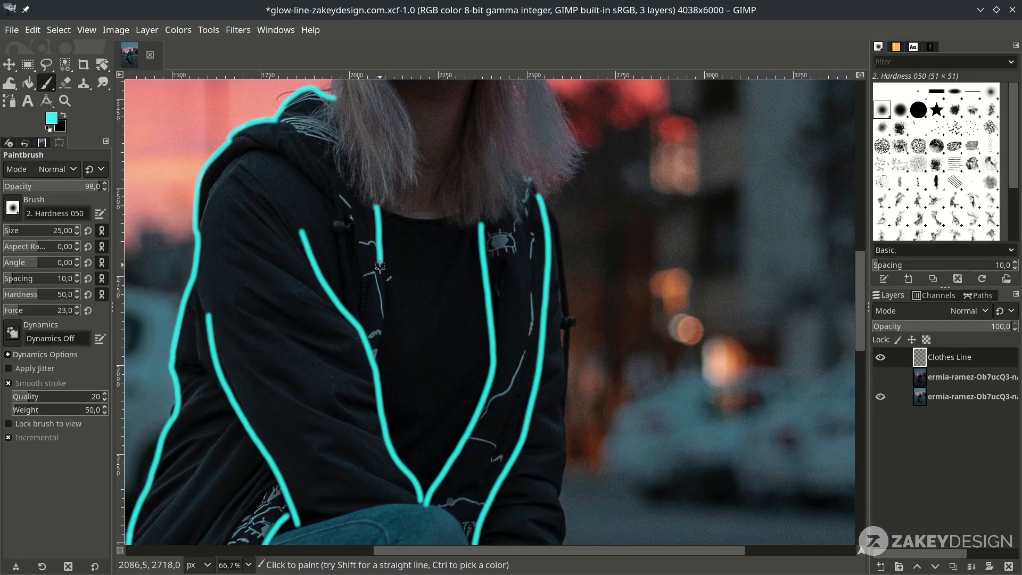
{"action": "scroll", "coordinate": [447, 320], "scroll_direction": "down", "scroll_amount": 3}
{"action": "scroll", "coordinate": [488, 298], "scroll_direction": "up", "scroll_amount": 3}
{"action": "scroll", "coordinate": [487, 297], "scroll_direction": "up", "scroll_amount": 3}
Add cyan lines on the knee edge, two across the chest, and the left sleeve.
{"action": "left_click_drag", "start_coordinate": [435, 436], "coordinate": [439, 329]}
{"action": "scroll", "coordinate": [511, 320], "scroll_direction": "up", "scroll_amount": 5}
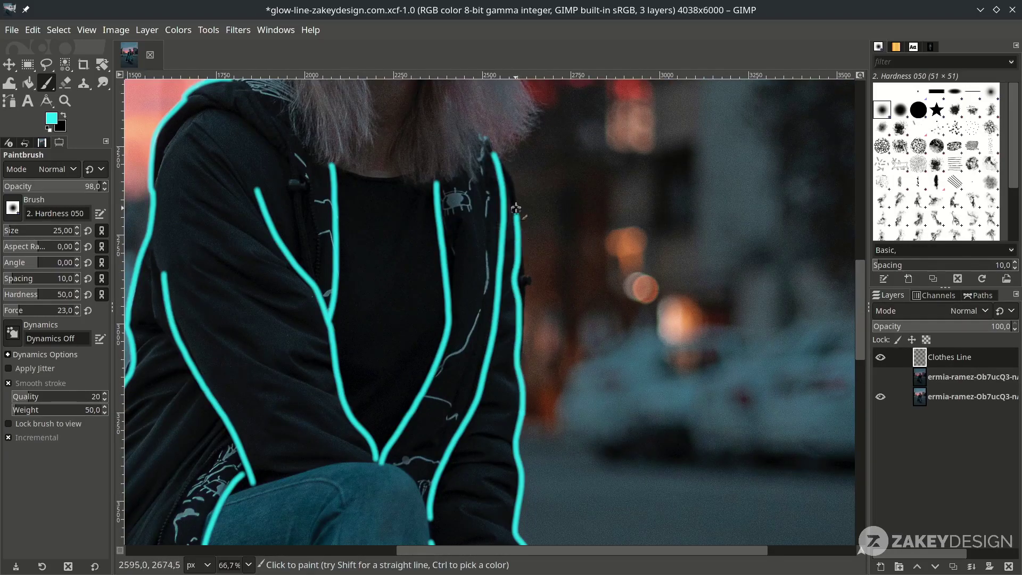
{"action": "scroll", "coordinate": [361, 271], "scroll_direction": "down", "scroll_amount": 4}
{"action": "scroll", "coordinate": [361, 272], "scroll_direction": "up", "scroll_amount": 5}
{"action": "left_click_drag", "start_coordinate": [476, 346], "coordinate": [387, 293]}
{"action": "left_click_drag", "start_coordinate": [481, 398], "coordinate": [408, 366]}
{"action": "key", "text": "ctrl+z"}
{"action": "left_click_drag", "start_coordinate": [482, 398], "coordinate": [363, 329]}
{"action": "scroll", "coordinate": [660, 363], "scroll_direction": "down", "scroll_amount": 3}
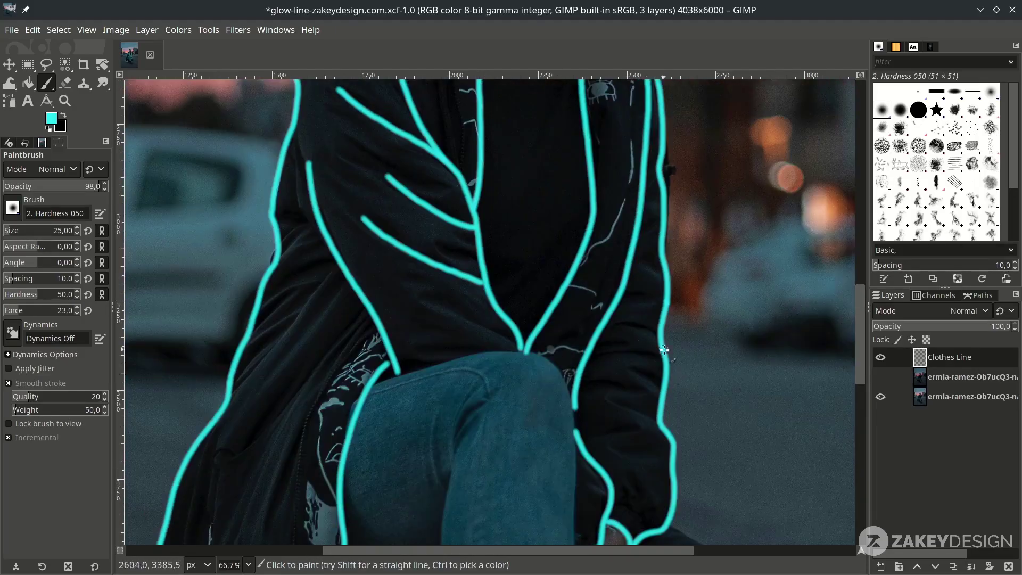
{"action": "scroll", "coordinate": [621, 299], "scroll_direction": "up", "scroll_amount": 3}
{"action": "scroll", "coordinate": [559, 304], "scroll_direction": "down", "scroll_amount": 5}
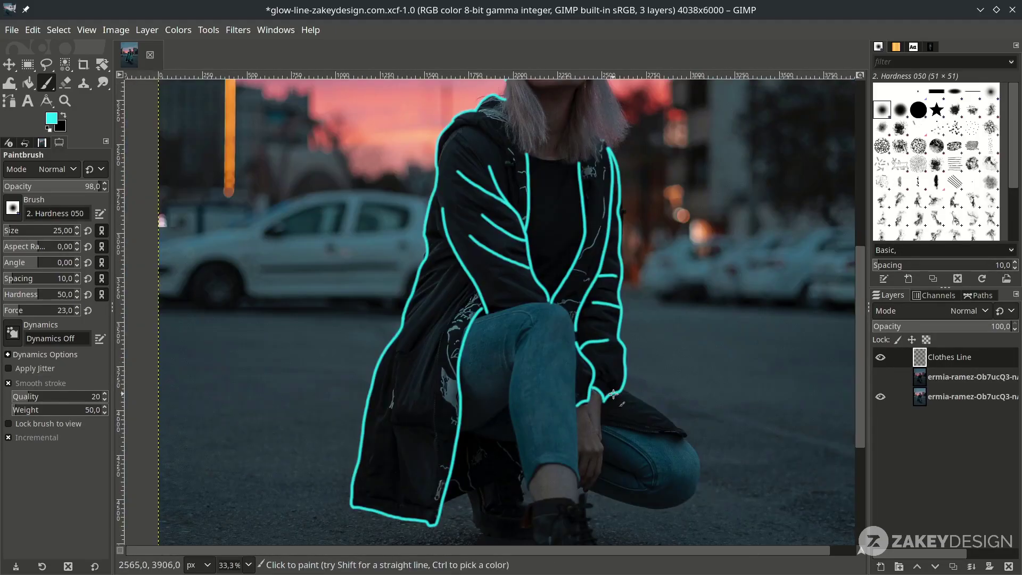
{"action": "scroll", "coordinate": [430, 286], "scroll_direction": "up", "scroll_amount": 3}
{"action": "scroll", "coordinate": [429, 286], "scroll_direction": "up", "scroll_amount": 3}
{"action": "left_click_drag", "start_coordinate": [464, 303], "coordinate": [352, 464]}
{"action": "scroll", "coordinate": [429, 286], "scroll_direction": "down", "scroll_amount": 5}
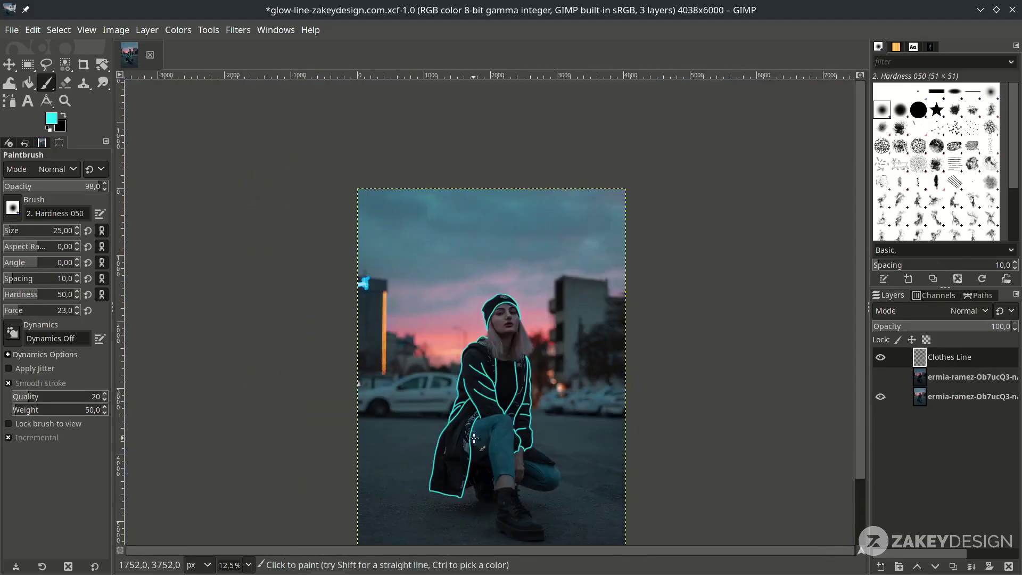
{"action": "scroll", "coordinate": [421, 228], "scroll_direction": "up", "scroll_amount": 5}
{"action": "scroll", "coordinate": [376, 298], "scroll_direction": "down", "scroll_amount": 3}
{"action": "scroll", "coordinate": [479, 319], "scroll_direction": "down", "scroll_amount": 5}
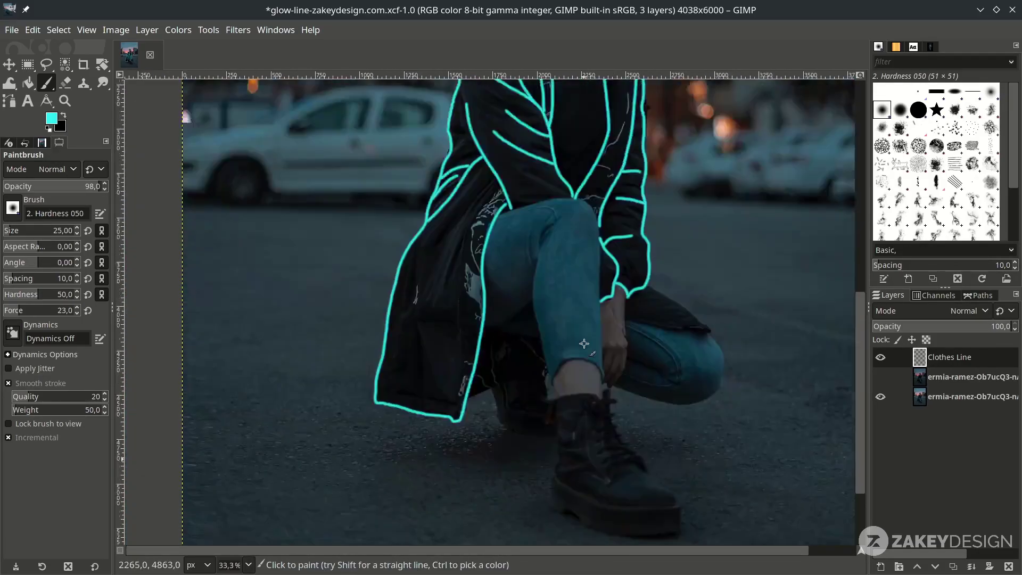
{"action": "scroll", "coordinate": [479, 335], "scroll_direction": "up", "scroll_amount": 3}
{"action": "scroll", "coordinate": [430, 186], "scroll_direction": "up", "scroll_amount": 3}
Trace cyan lines over the thigh, knee, shin and calf, saving the image.
{"action": "left_click_drag", "start_coordinate": [430, 186], "coordinate": [637, 460]}
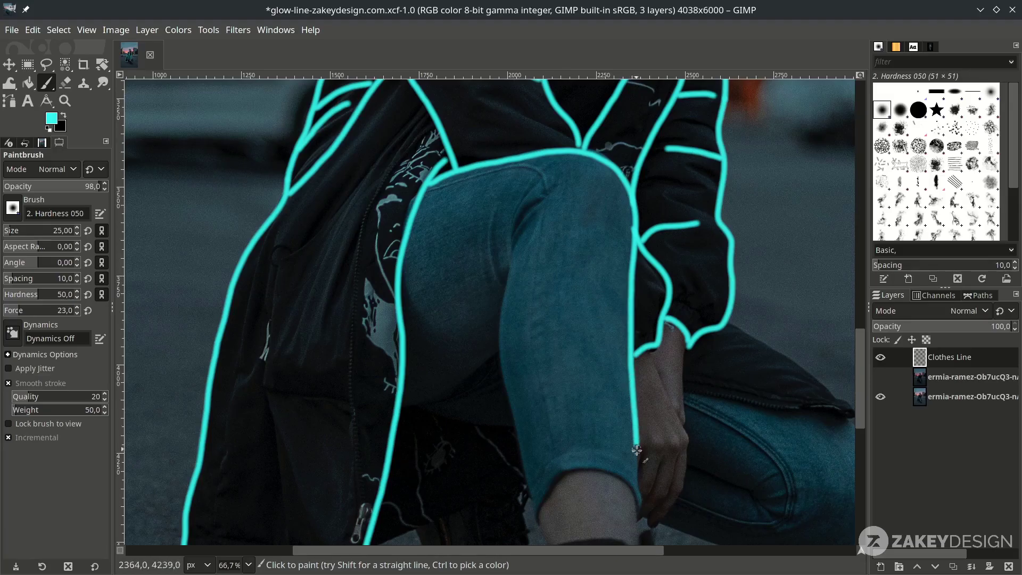
{"action": "scroll", "coordinate": [403, 411], "scroll_direction": "down", "scroll_amount": 3}
{"action": "left_click_drag", "start_coordinate": [503, 152], "coordinate": [528, 395]}
{"action": "scroll", "coordinate": [527, 320], "scroll_direction": "up", "scroll_amount": 3}
{"action": "left_click_drag", "start_coordinate": [511, 200], "coordinate": [551, 299]}
{"action": "left_click_drag", "start_coordinate": [535, 375], "coordinate": [638, 382]}
{"action": "scroll", "coordinate": [637, 382], "scroll_direction": "down", "scroll_amount": 3}
{"action": "key", "text": "ctrl+s"}
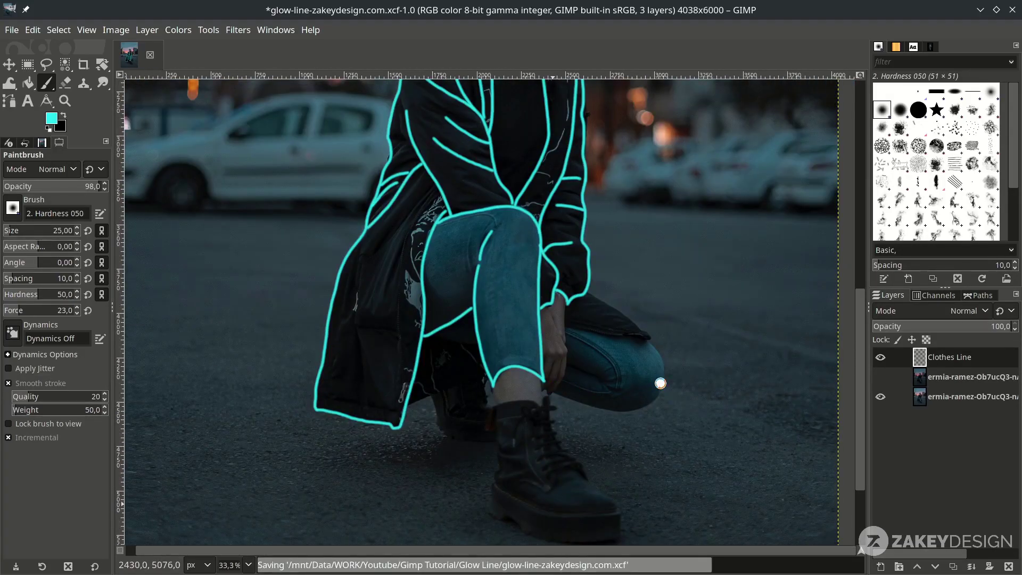
{"action": "scroll", "coordinate": [496, 382], "scroll_direction": "up", "scroll_amount": 3}
{"action": "left_click_drag", "start_coordinate": [705, 310], "coordinate": [567, 408]}
{"action": "left_click_drag", "start_coordinate": [519, 328], "coordinate": [607, 291]}
{"action": "scroll", "coordinate": [527, 319], "scroll_direction": "down", "scroll_amount": 3}
{"action": "scroll", "coordinate": [528, 319], "scroll_direction": "up", "scroll_amount": 4}
{"action": "left_click_drag", "start_coordinate": [416, 288], "coordinate": [667, 323]}
{"action": "scroll", "coordinate": [559, 264], "scroll_direction": "down", "scroll_amount": 3}
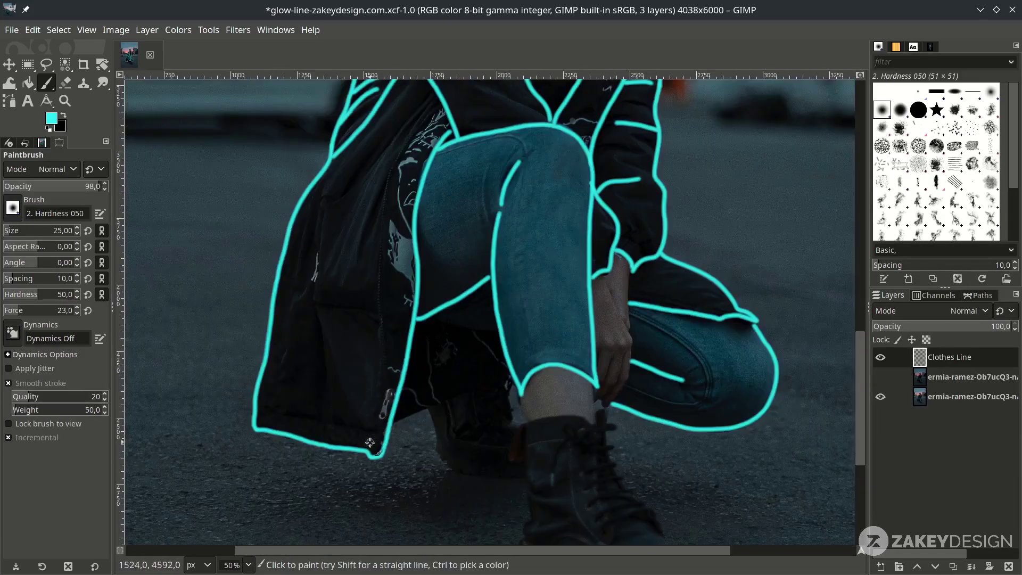
{"action": "scroll", "coordinate": [583, 348], "scroll_direction": "down", "scroll_amount": 3}
{"action": "key", "text": "ctrl+s"}
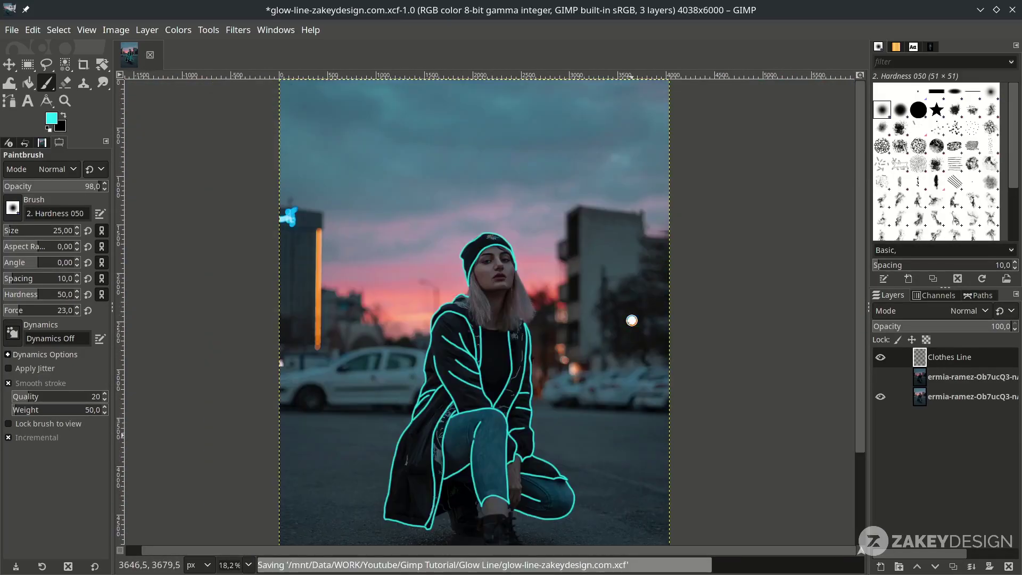
{"action": "scroll", "coordinate": [632, 322], "scroll_direction": "down", "scroll_amount": 2}
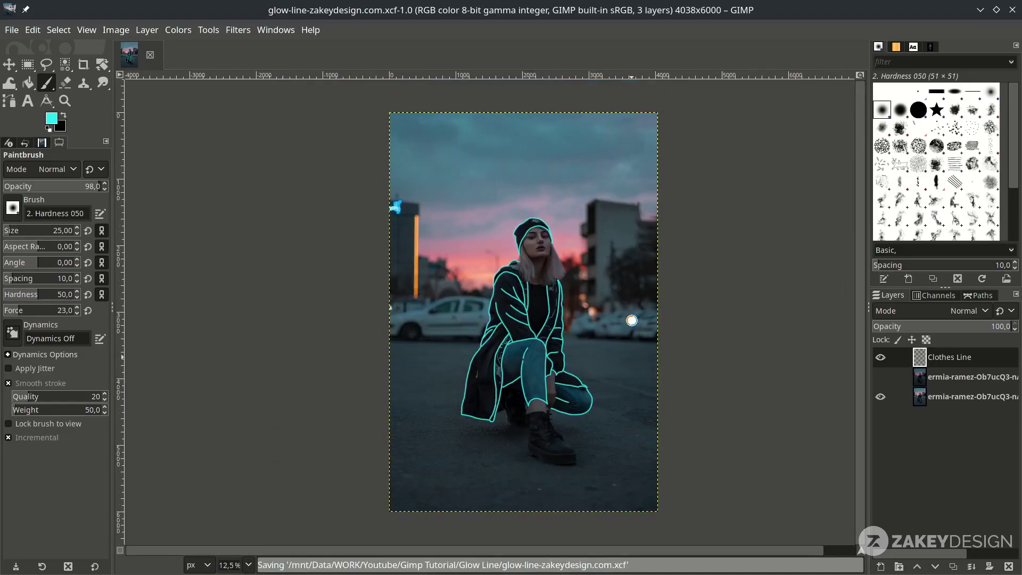
{"action": "scroll", "coordinate": [534, 427], "scroll_direction": "down", "scroll_amount": 1}
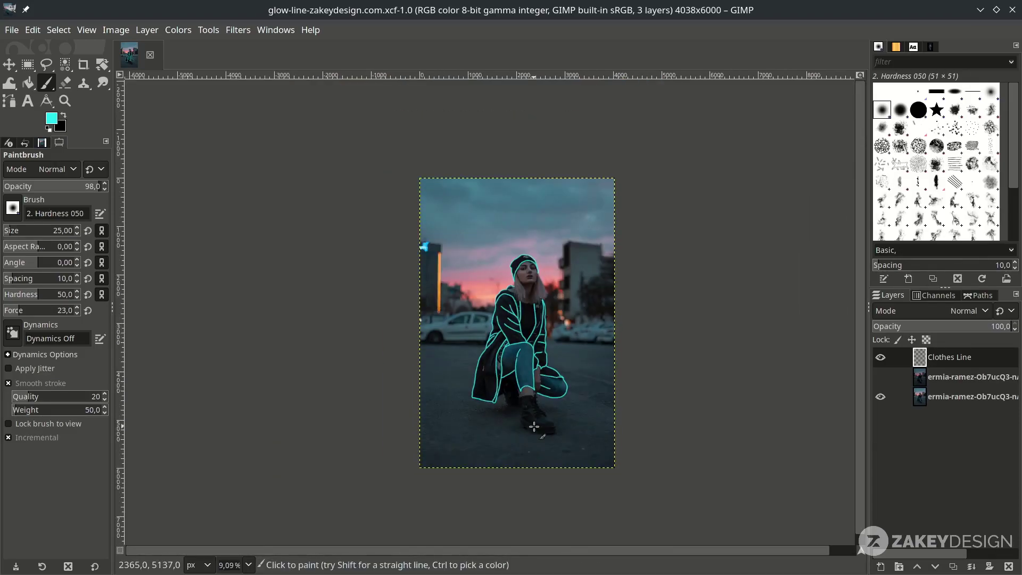
{"action": "scroll", "coordinate": [535, 428], "scroll_direction": "up", "scroll_amount": 2}
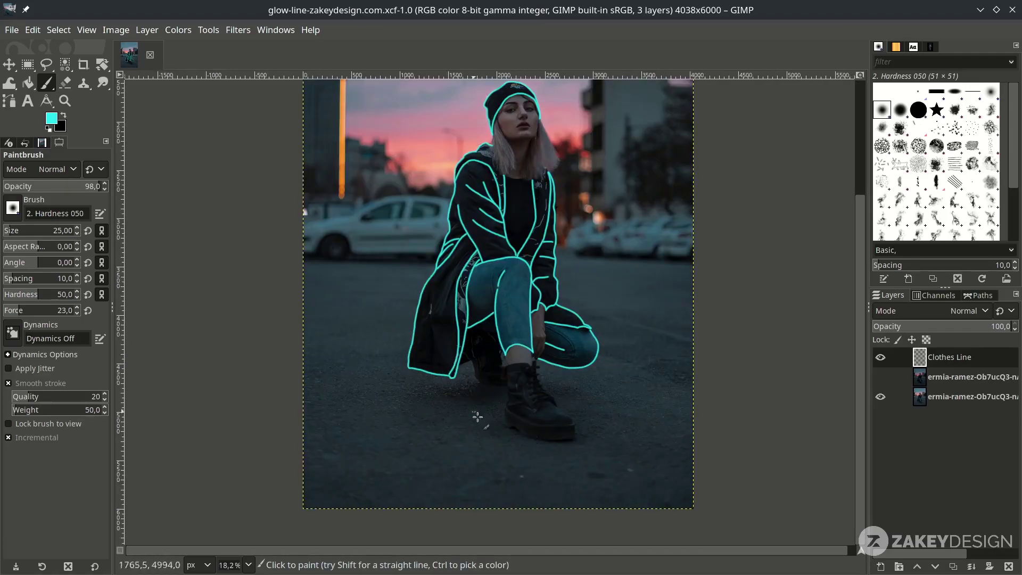
Add a 'Right Shoe' layer and start a path along the top of the front sole.
{"action": "left_click", "coordinate": [881, 566]}
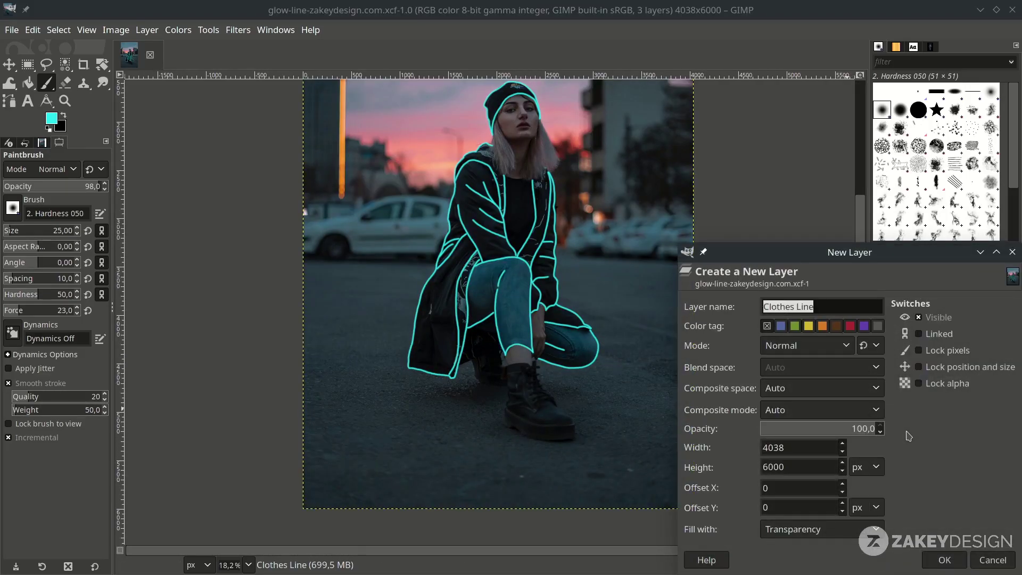
{"action": "type", "text": "t Shoe"}
{"action": "key", "text": "Return"}
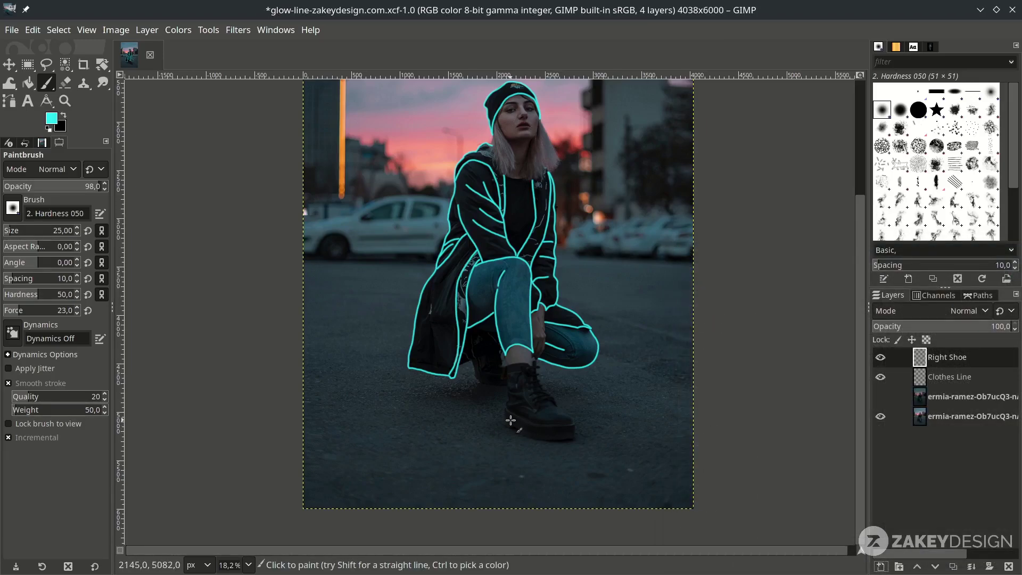
{"action": "key", "text": "b"}
{"action": "scroll", "coordinate": [530, 434], "scroll_direction": "up", "scroll_amount": 5}
{"action": "scroll", "coordinate": [521, 429], "scroll_direction": "up", "scroll_amount": 1}
{"action": "left_click", "coordinate": [455, 372]}
{"action": "scroll", "coordinate": [454, 371], "scroll_direction": "down", "scroll_amount": 4}
{"action": "scroll", "coordinate": [431, 399], "scroll_direction": "up", "scroll_amount": 6}
{"action": "left_click_drag", "start_coordinate": [489, 408], "coordinate": [607, 462]}
{"action": "scroll", "coordinate": [560, 400], "scroll_direction": "down", "scroll_amount": 1}
{"action": "left_click_drag", "start_coordinate": [587, 390], "coordinate": [703, 403]}
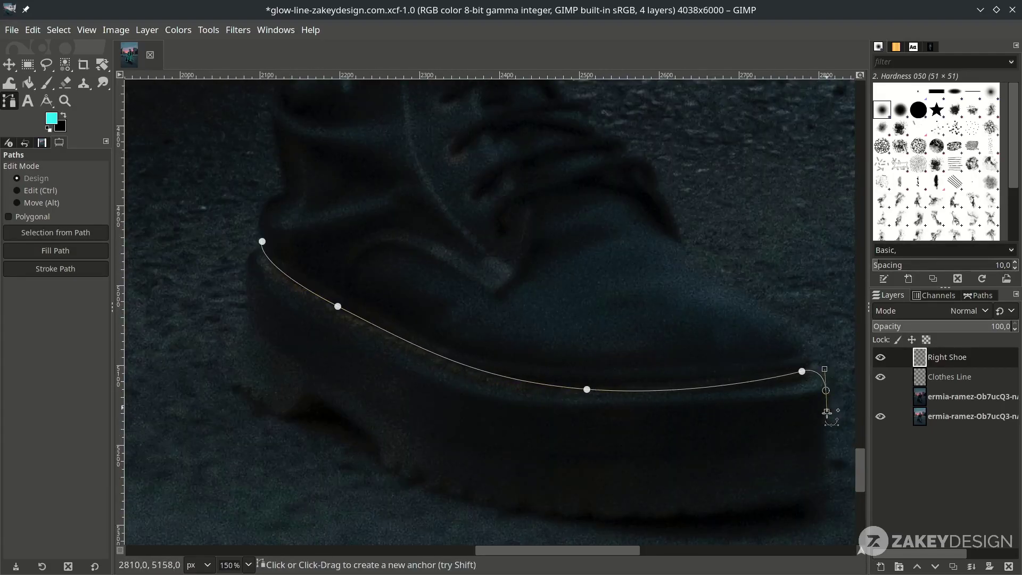
Finish the sole path around its front corner, bottom edge and heel, closing it.
{"action": "left_click", "coordinate": [828, 413]}
{"action": "scroll", "coordinate": [828, 413], "scroll_direction": "down", "scroll_amount": 3}
{"action": "left_click_drag", "start_coordinate": [829, 370], "coordinate": [767, 396]}
{"action": "left_click_drag", "start_coordinate": [663, 400], "coordinate": [495, 395]}
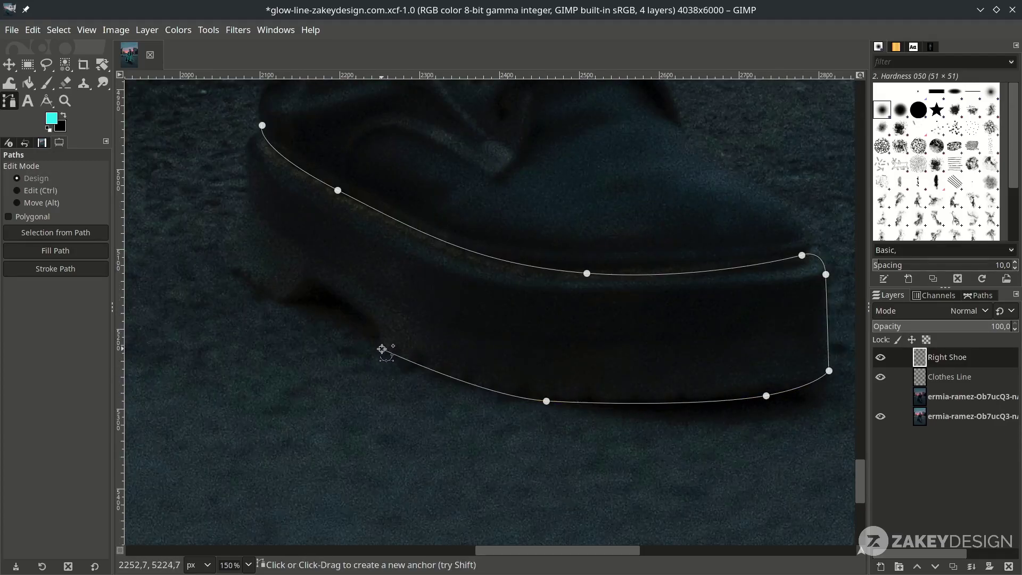
{"action": "left_click", "coordinate": [364, 313]}
{"action": "scroll", "coordinate": [363, 314], "scroll_direction": "up", "scroll_amount": 1}
{"action": "left_click_drag", "start_coordinate": [470, 282], "coordinate": [441, 306]}
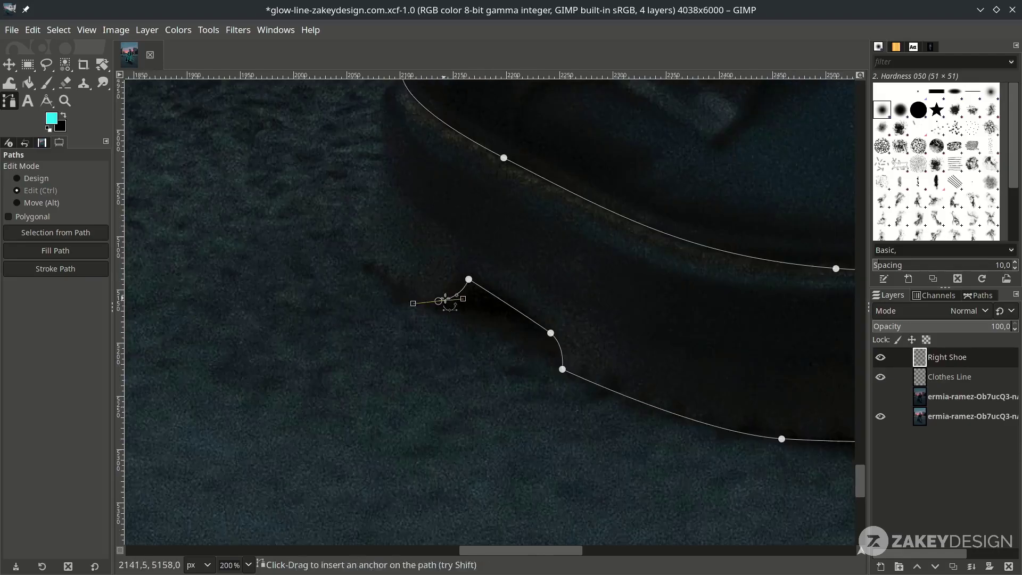
{"action": "left_click_drag", "start_coordinate": [371, 262], "coordinate": [386, 275]}
{"action": "scroll", "coordinate": [386, 303], "scroll_direction": "up", "scroll_amount": 3}
{"action": "scroll", "coordinate": [386, 275], "scroll_direction": "up", "scroll_amount": 1}
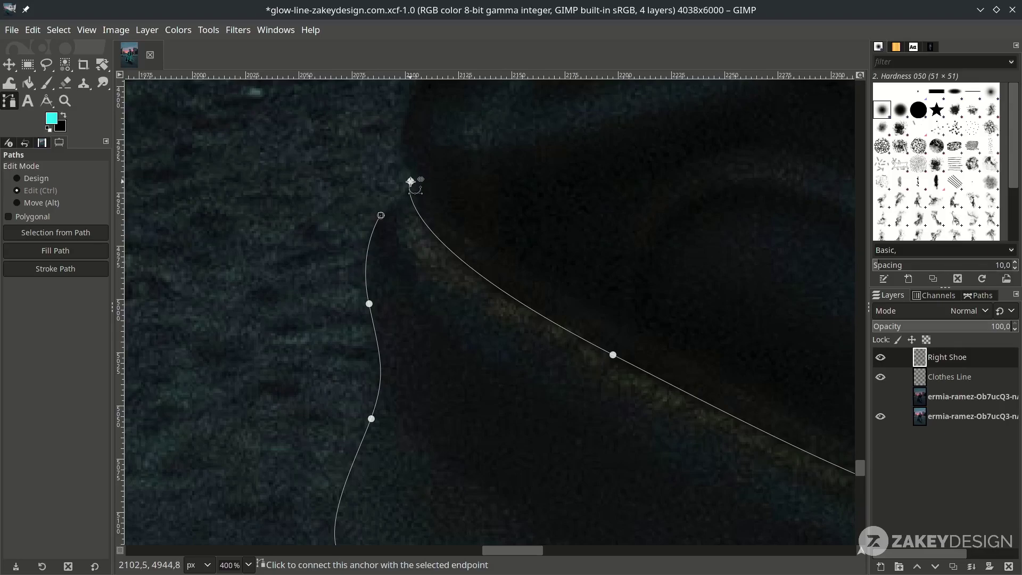
{"action": "left_click", "coordinate": [410, 181]}
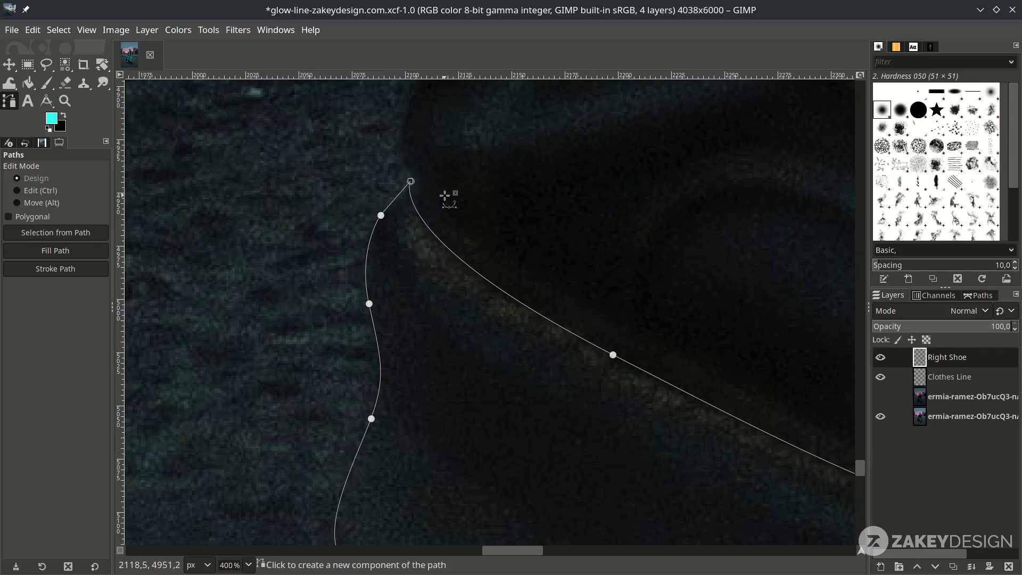
{"action": "scroll", "coordinate": [450, 195], "scroll_direction": "down", "scroll_amount": 1}
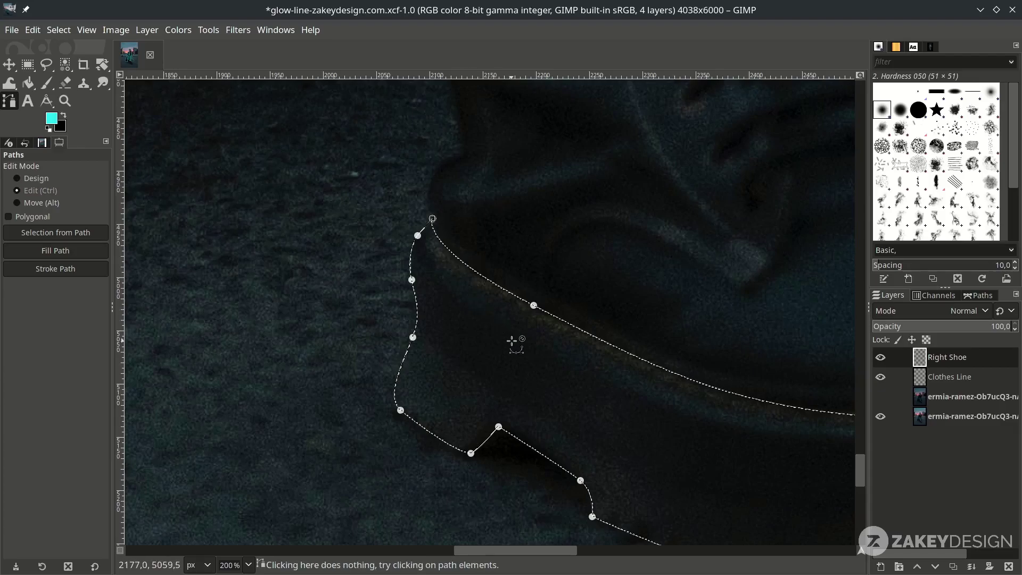
{"action": "scroll", "coordinate": [520, 342], "scroll_direction": "down", "scroll_amount": 1}
{"action": "scroll", "coordinate": [520, 343], "scroll_direction": "down", "scroll_amount": 1}
{"action": "scroll", "coordinate": [463, 256], "scroll_direction": "down", "scroll_amount": 1}
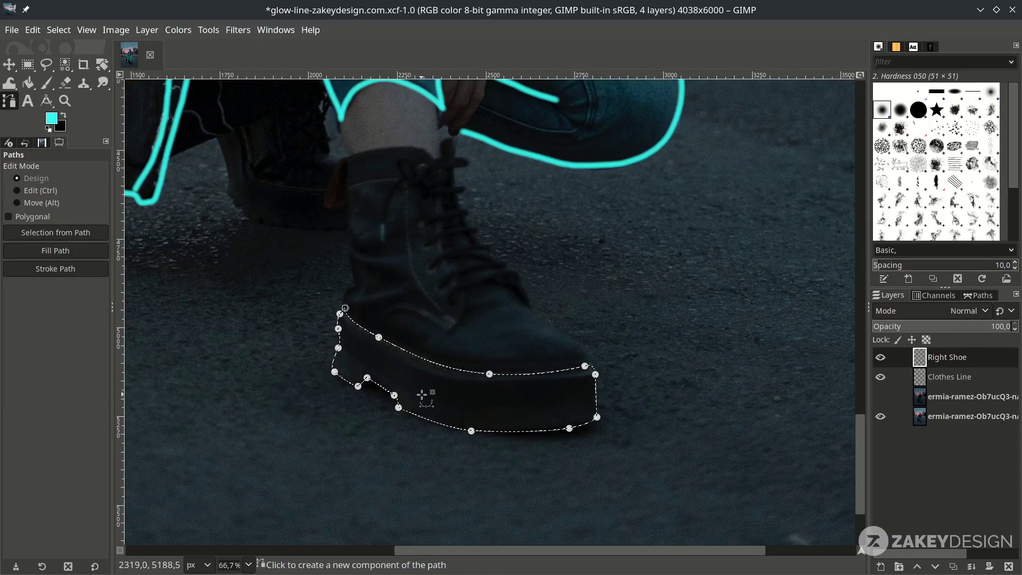
Fill the right sole selection with cyan, deselect, and add a 'Left Shoe' layer.
{"action": "left_click", "coordinate": [33, 29]}
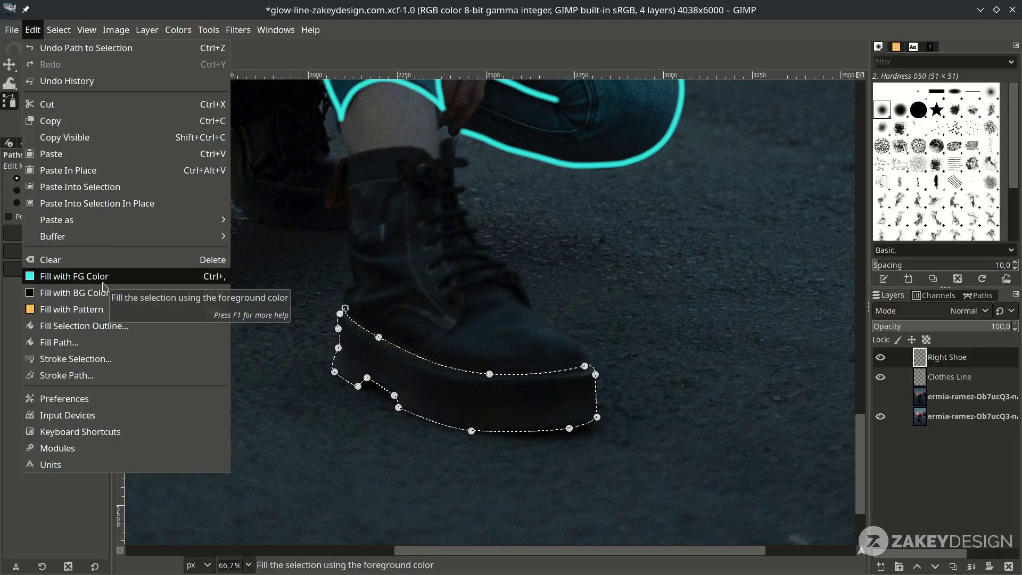
{"action": "left_click", "coordinate": [74, 277]}
{"action": "scroll", "coordinate": [409, 375], "scroll_direction": "down", "scroll_amount": 1}
{"action": "scroll", "coordinate": [410, 376], "scroll_direction": "down", "scroll_amount": 1}
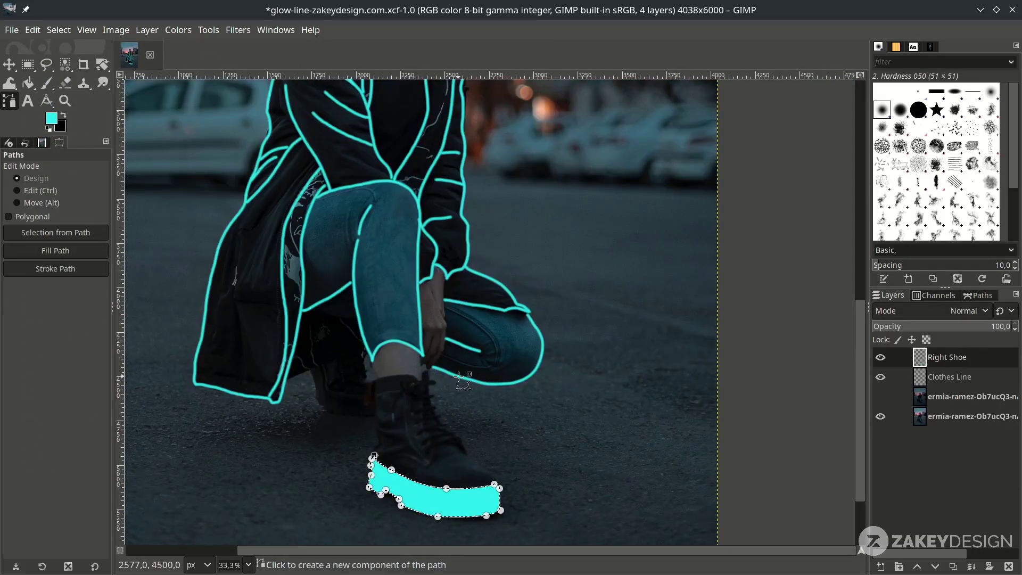
{"action": "scroll", "coordinate": [463, 377], "scroll_direction": "down", "scroll_amount": 1}
{"action": "left_click", "coordinate": [58, 30]}
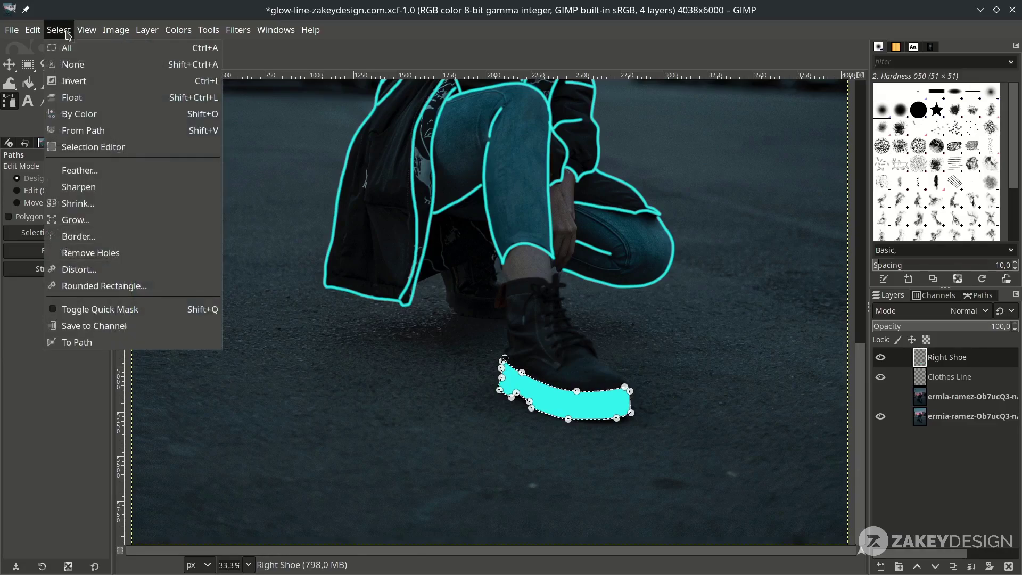
{"action": "left_click", "coordinate": [68, 68]}
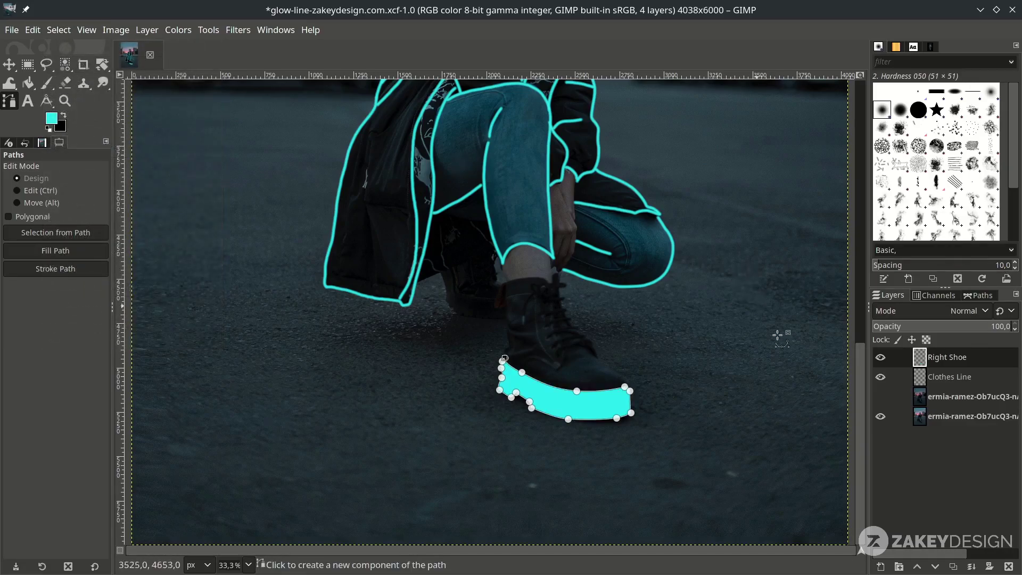
{"action": "key", "text": "m"}
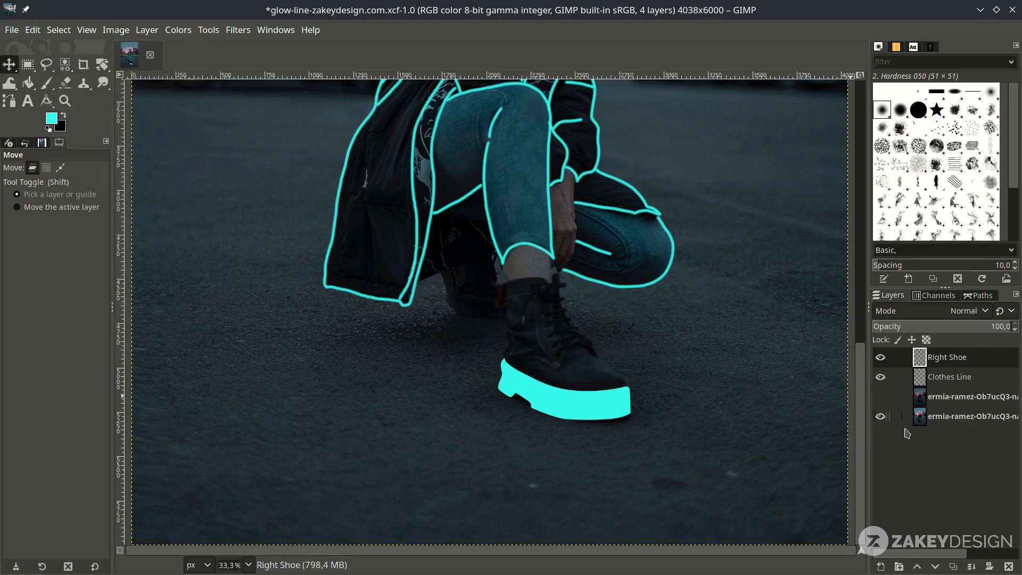
{"action": "left_click", "coordinate": [881, 566]}
{"action": "type", "text": "Left Shoe"}
{"action": "key", "text": "Return"}
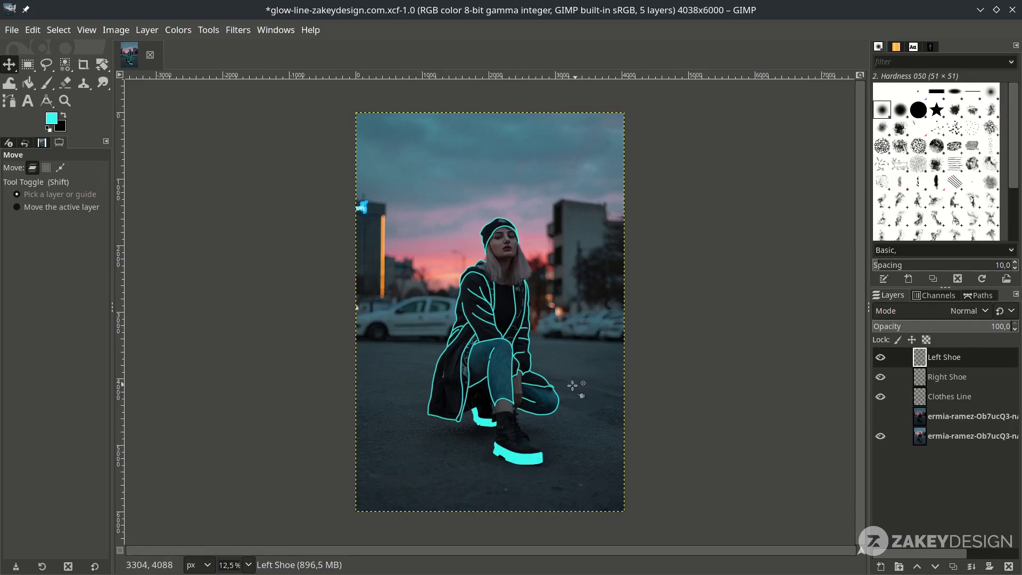
Duplicate Clothes Line, rename the copy 'Clothes Glow', move it below, and reselect Clothes Line.
{"action": "left_click", "coordinate": [935, 397]}
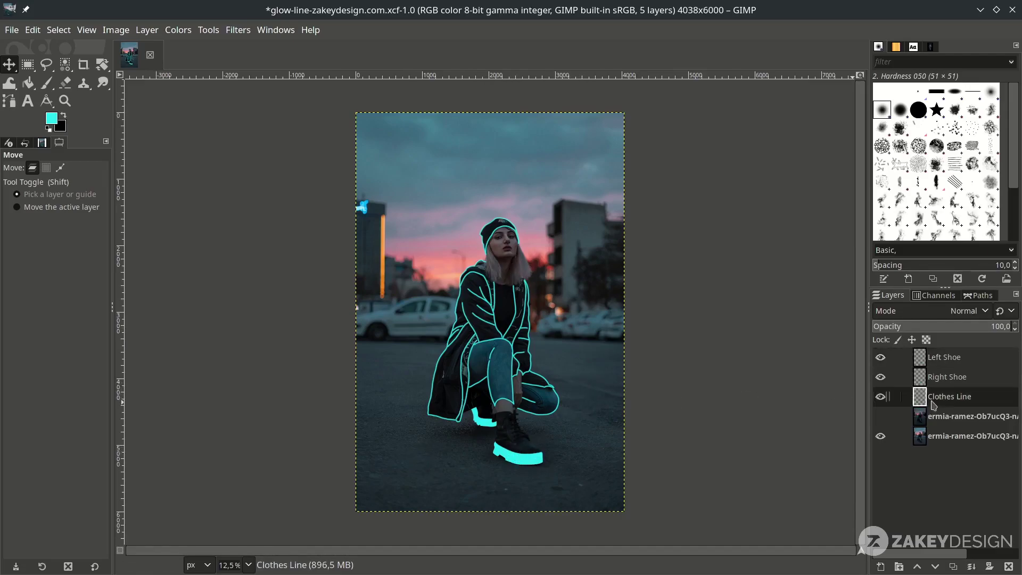
{"action": "left_click", "coordinate": [955, 567]}
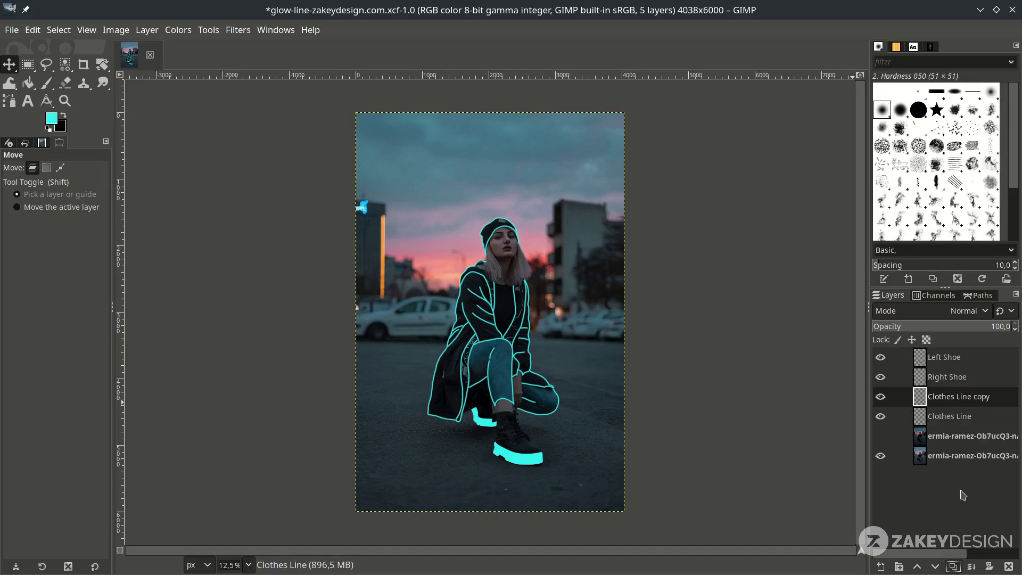
{"action": "double_click", "coordinate": [983, 399]}
{"action": "type", "text": "Clothes Gl"}
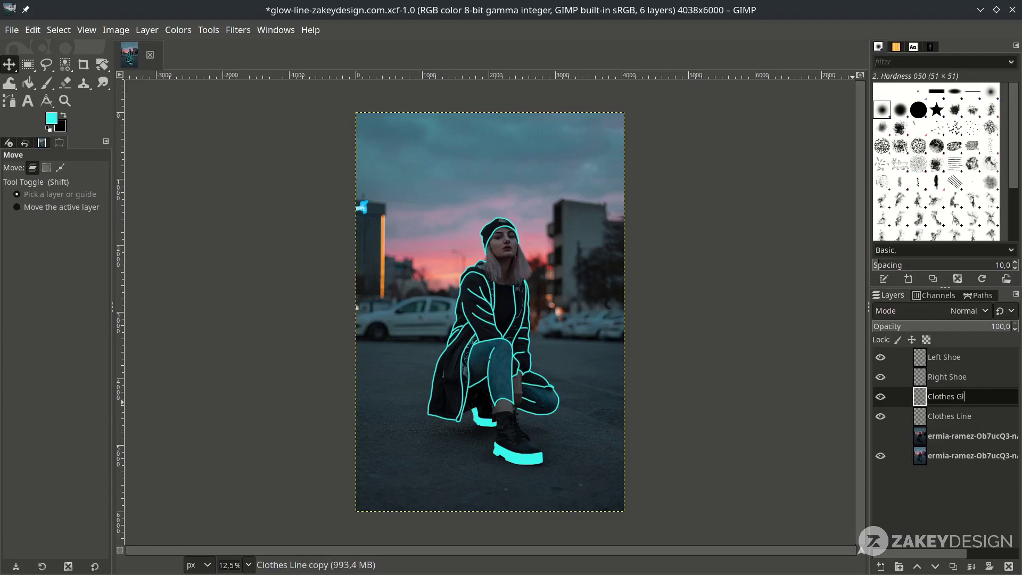
{"action": "type", "text": "ow"}
{"action": "key", "text": "Return"}
{"action": "left_click_drag", "start_coordinate": [950, 396], "coordinate": [995, 425]}
{"action": "left_click", "coordinate": [950, 398]}
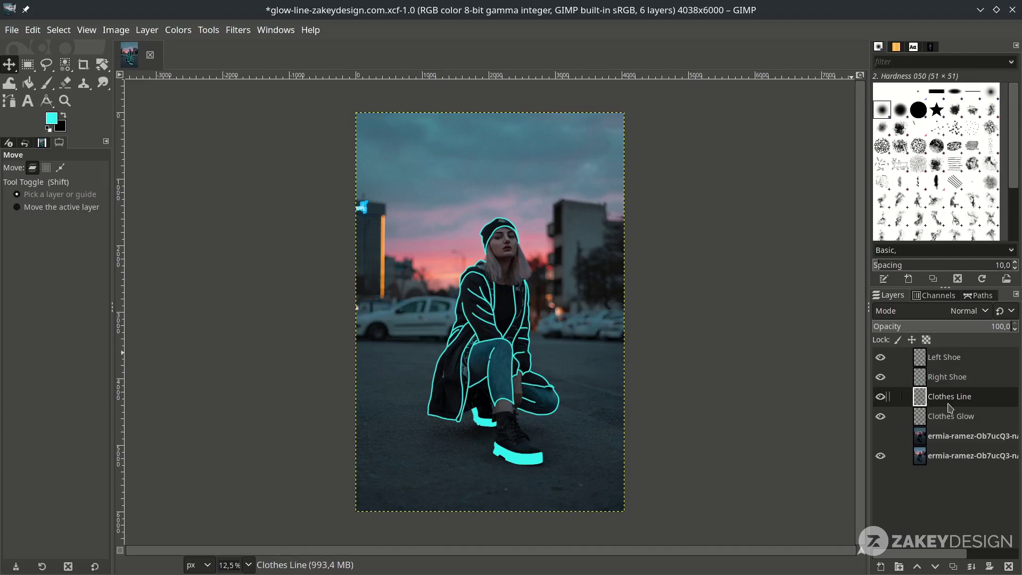
Desaturate the Clothes Line strokes so they turn white.
{"action": "left_click", "coordinate": [180, 31]}
{"action": "mouse_move", "coordinate": [202, 309]}
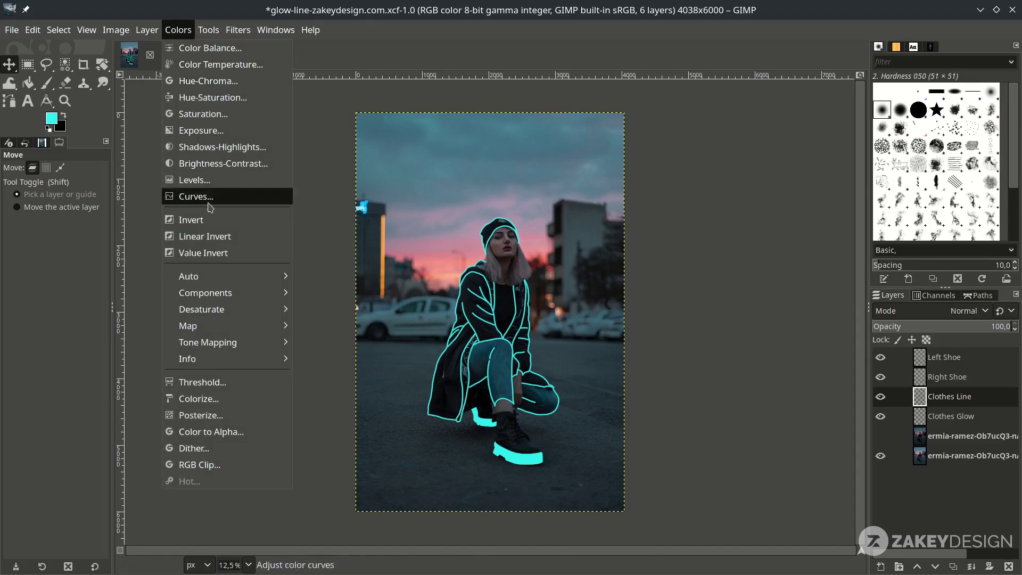
{"action": "left_click", "coordinate": [335, 326]}
{"action": "scroll", "coordinate": [564, 297], "scroll_direction": "up", "scroll_amount": 2}
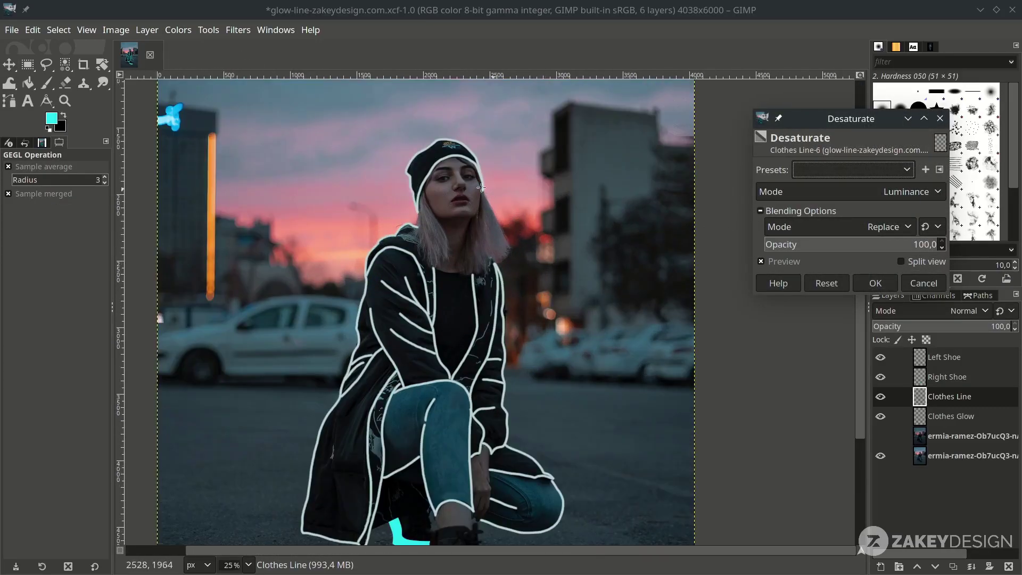
{"action": "left_click", "coordinate": [874, 283]}
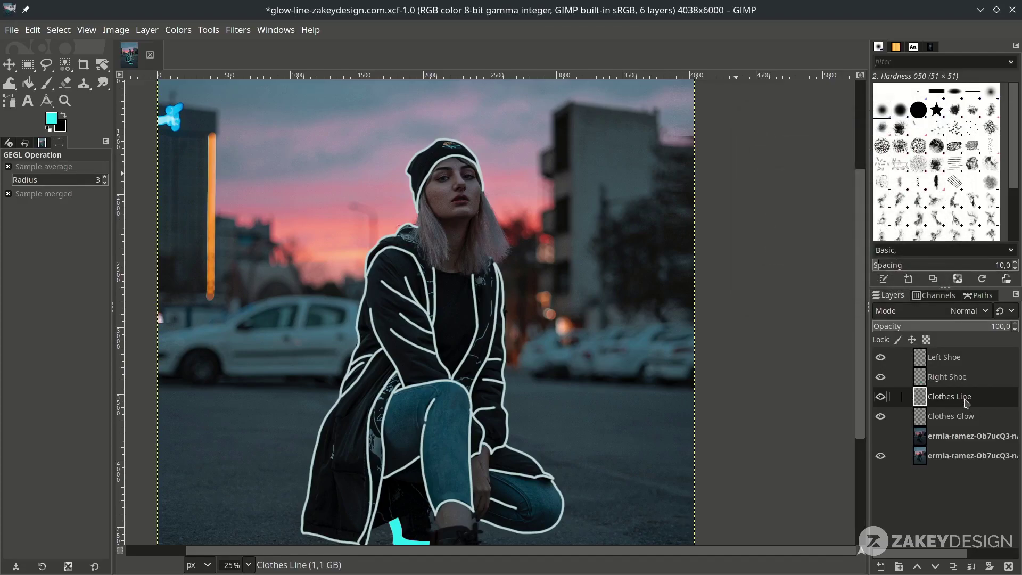
Raise the Curves sharply to brighten the clothes lines to near-white.
{"action": "left_click", "coordinate": [178, 30]}
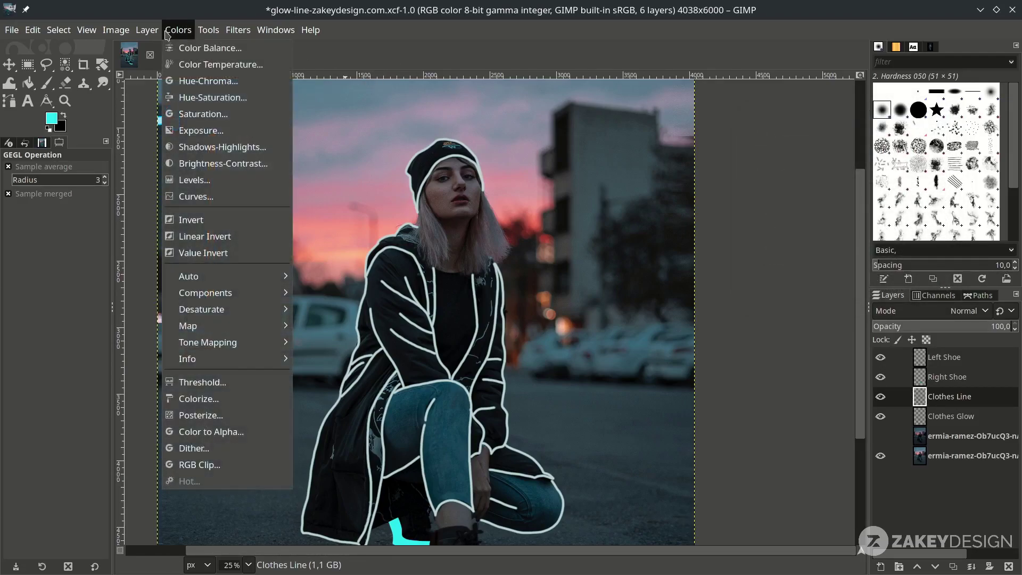
{"action": "left_click", "coordinate": [200, 196]}
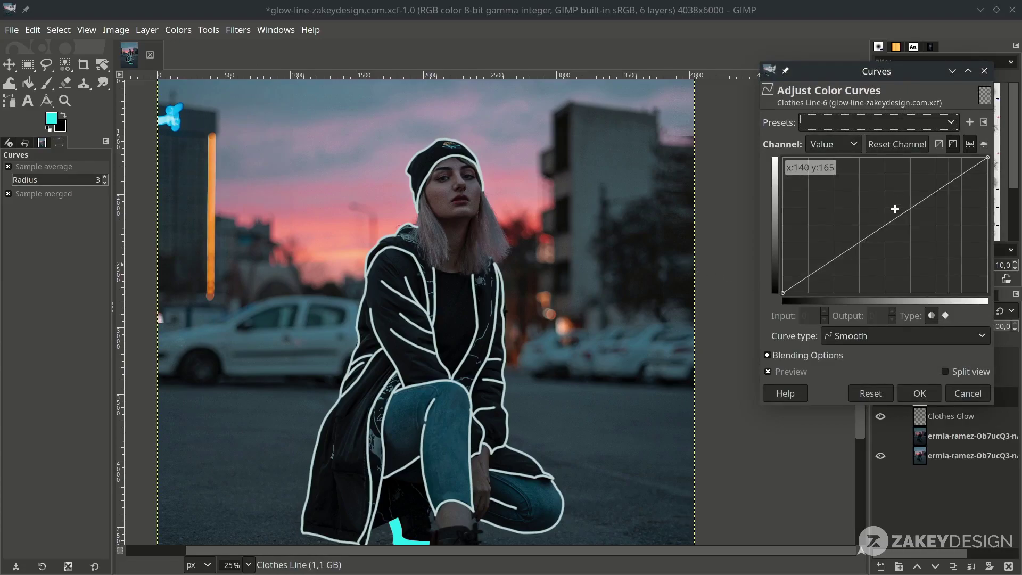
{"action": "left_click_drag", "start_coordinate": [894, 210], "coordinate": [791, 160]}
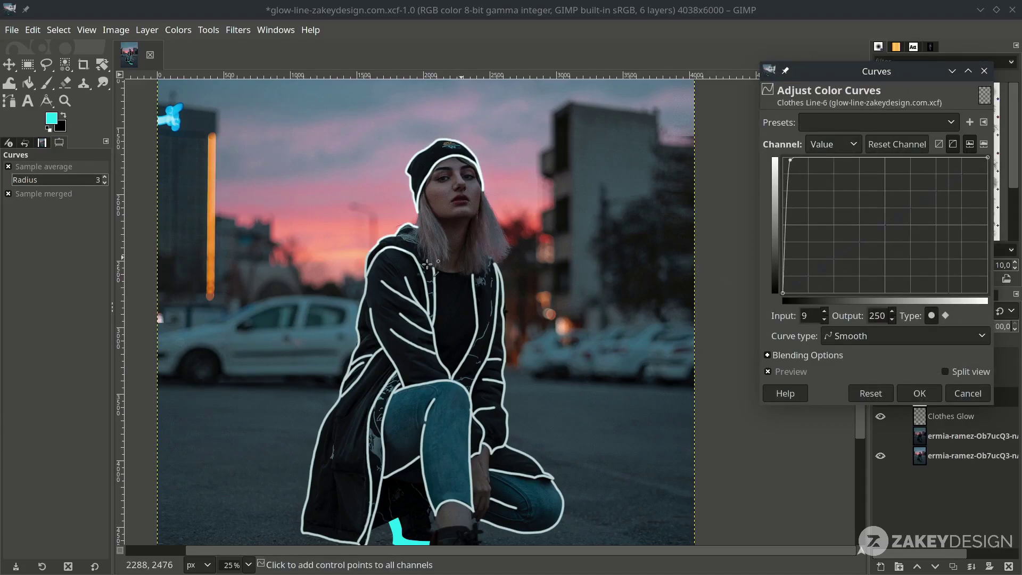
{"action": "scroll", "coordinate": [428, 264], "scroll_direction": "up", "scroll_amount": 1}
{"action": "scroll", "coordinate": [428, 265], "scroll_direction": "up", "scroll_amount": 1}
{"action": "left_click_drag", "start_coordinate": [791, 161], "coordinate": [789, 160]}
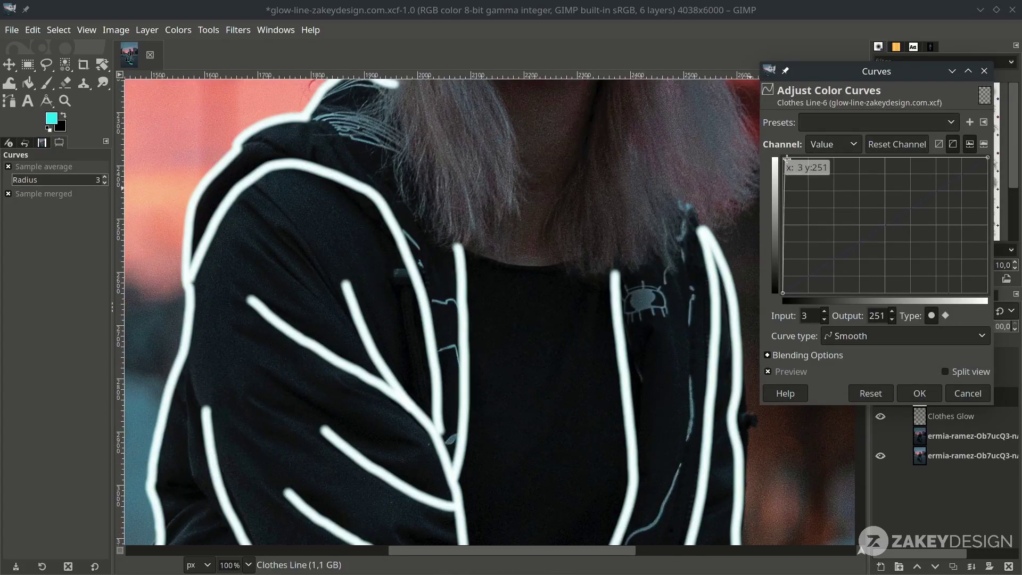
{"action": "left_click", "coordinate": [920, 393]}
Apply a Gaussian blur of about 21.6 to the Clothes Glow layer.
{"action": "left_click", "coordinate": [951, 417]}
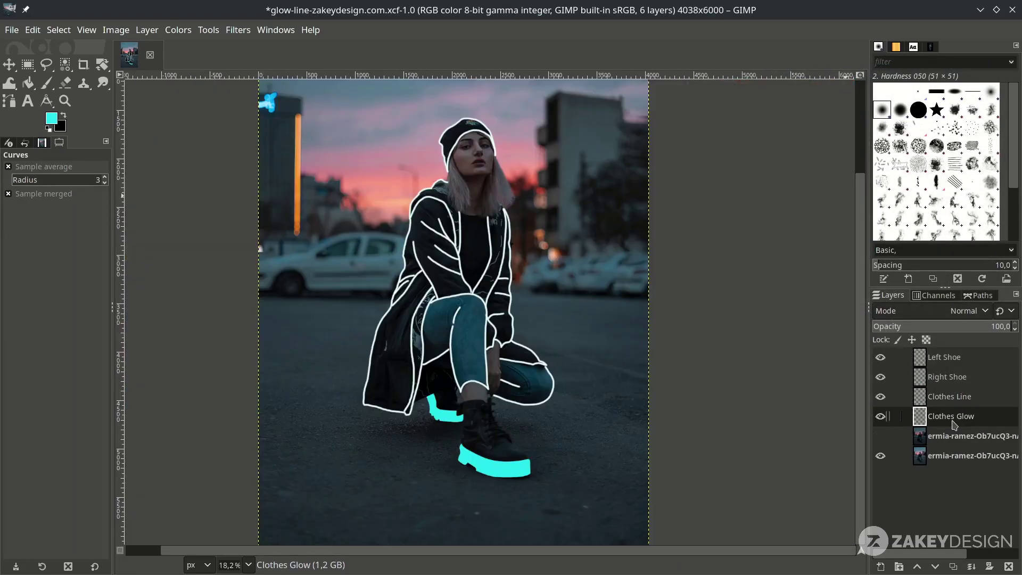
{"action": "left_click", "coordinate": [238, 30]}
{"action": "mouse_move", "coordinate": [248, 121]}
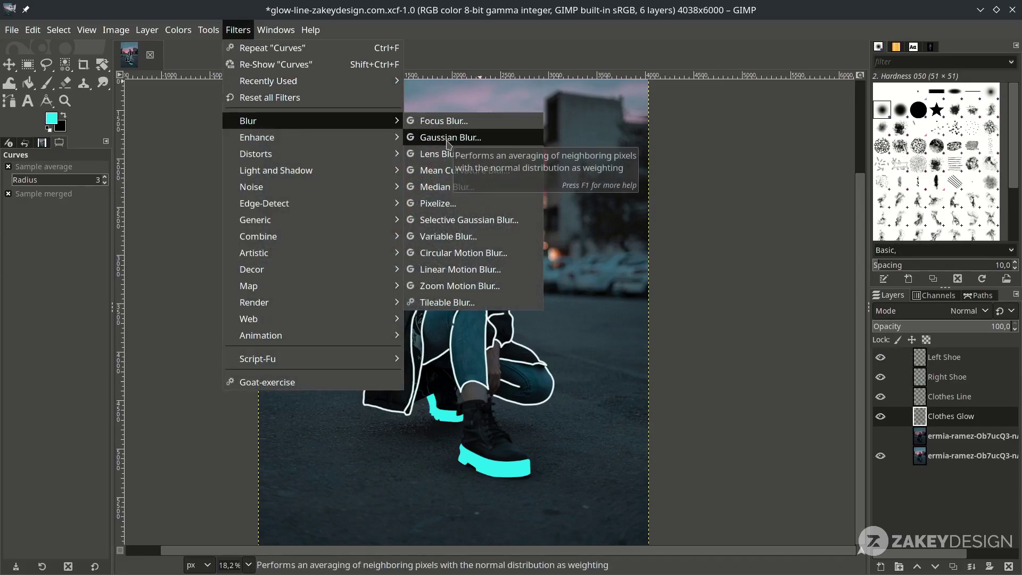
{"action": "left_click", "coordinate": [450, 138]}
{"action": "scroll", "coordinate": [503, 304], "scroll_direction": "up", "scroll_amount": 3}
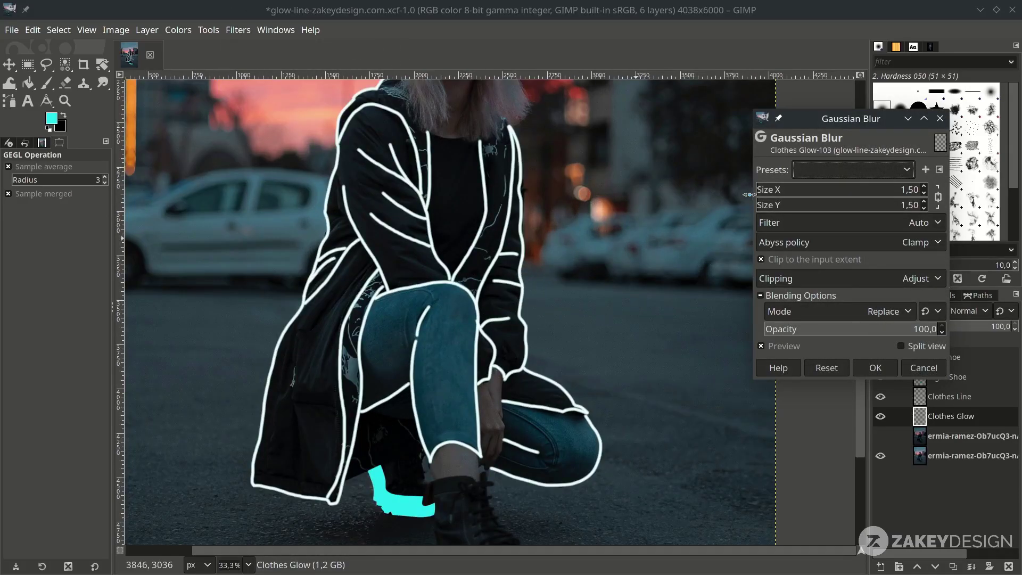
{"action": "left_click", "coordinate": [776, 189]}
{"action": "left_click_drag", "start_coordinate": [776, 189], "coordinate": [785, 189]}
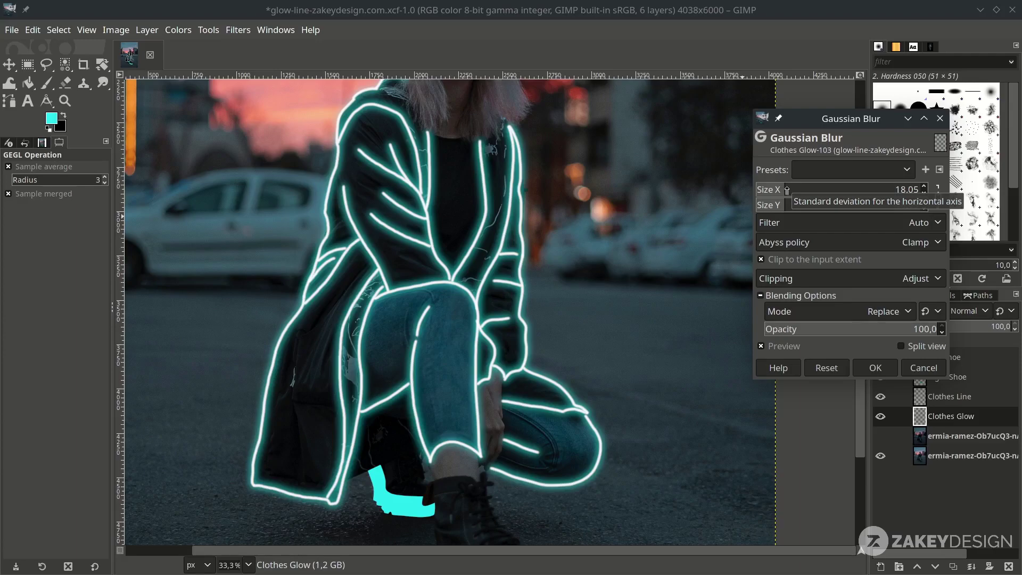
{"action": "left_click_drag", "start_coordinate": [787, 189], "coordinate": [794, 189]}
{"action": "scroll", "coordinate": [448, 320], "scroll_direction": "up", "scroll_amount": 5}
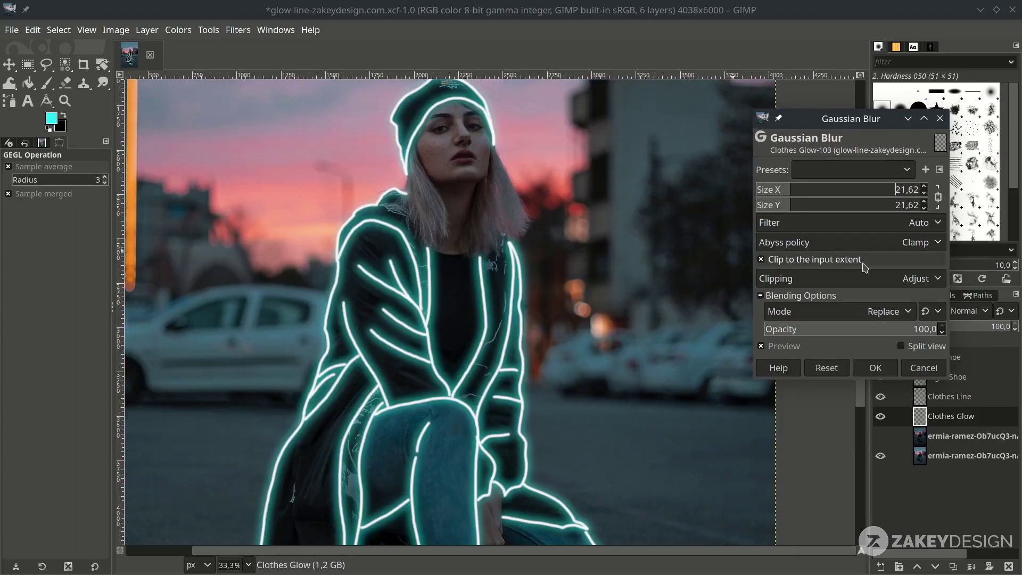
{"action": "left_click", "coordinate": [874, 367]}
{"action": "scroll", "coordinate": [494, 397], "scroll_direction": "down", "scroll_amount": 3}
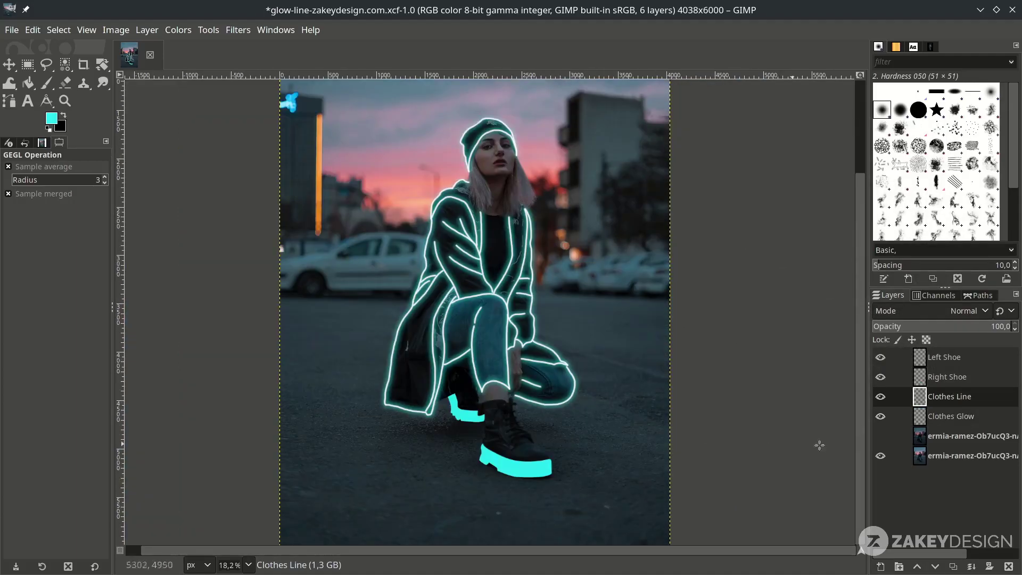
Reselect the Right Shoe layer and add a new layer named 'Right Shoe Glow'.
{"action": "left_click", "coordinate": [947, 376]}
{"action": "left_click", "coordinate": [945, 357]}
{"action": "left_click", "coordinate": [947, 376]}
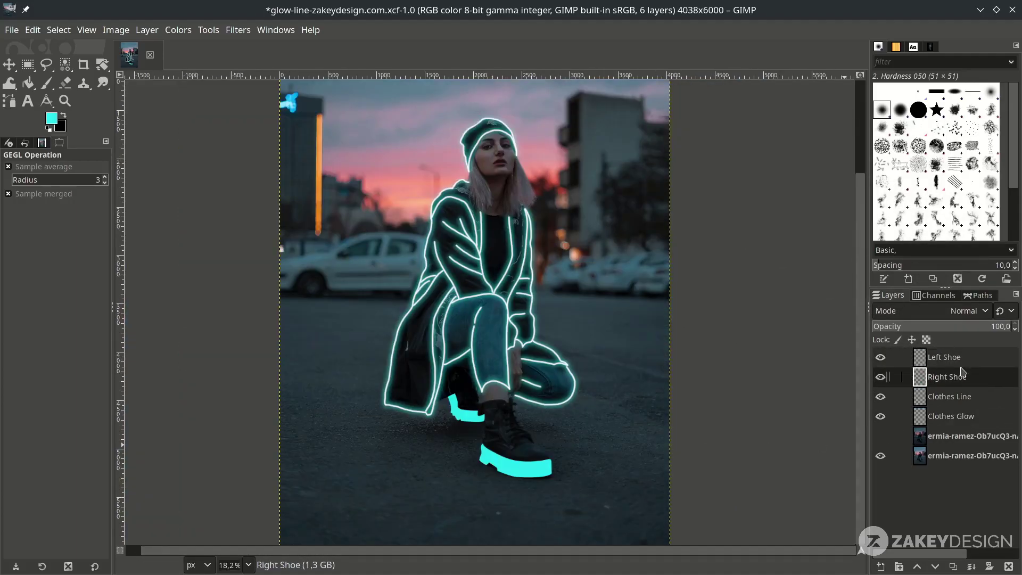
{"action": "left_click", "coordinate": [945, 358]}
{"action": "left_click", "coordinate": [949, 396]}
{"action": "left_click", "coordinate": [947, 376]}
{"action": "left_click", "coordinate": [954, 566]}
{"action": "double_click", "coordinate": [957, 396]}
{"action": "type", "text": "Right Shoe Glow"}
{"action": "key", "text": "Return"}
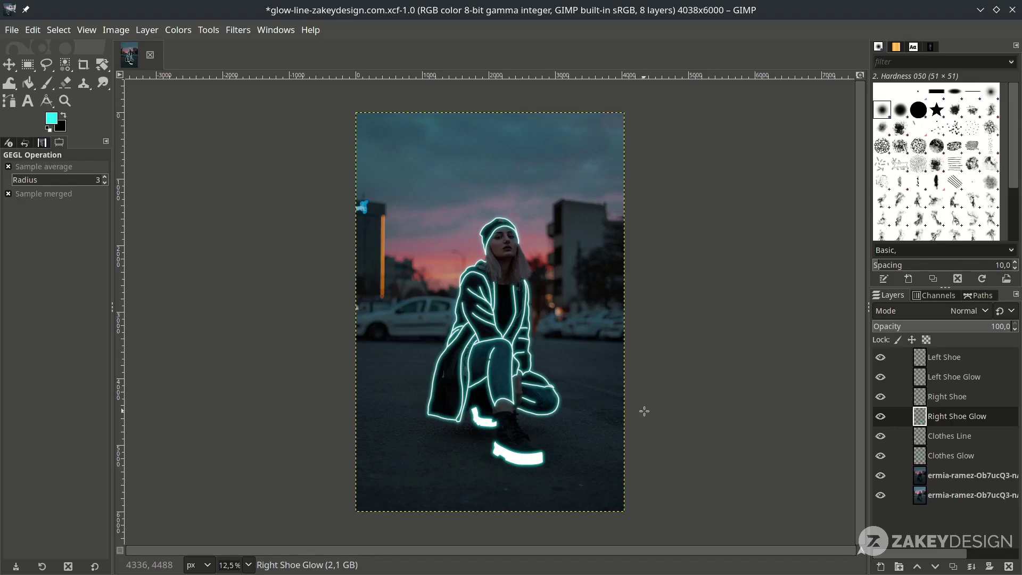
Create an empty 'Glow' layer and drag it down to sit just above the photo layers.
{"action": "left_click", "coordinate": [945, 357]}
{"action": "left_click", "coordinate": [880, 566]}
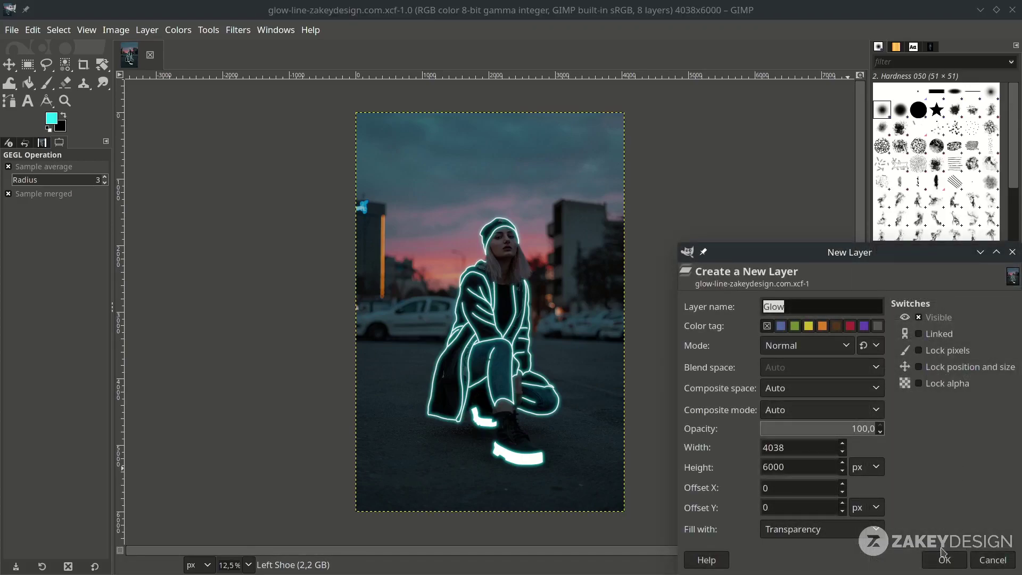
{"action": "left_click", "coordinate": [944, 559]}
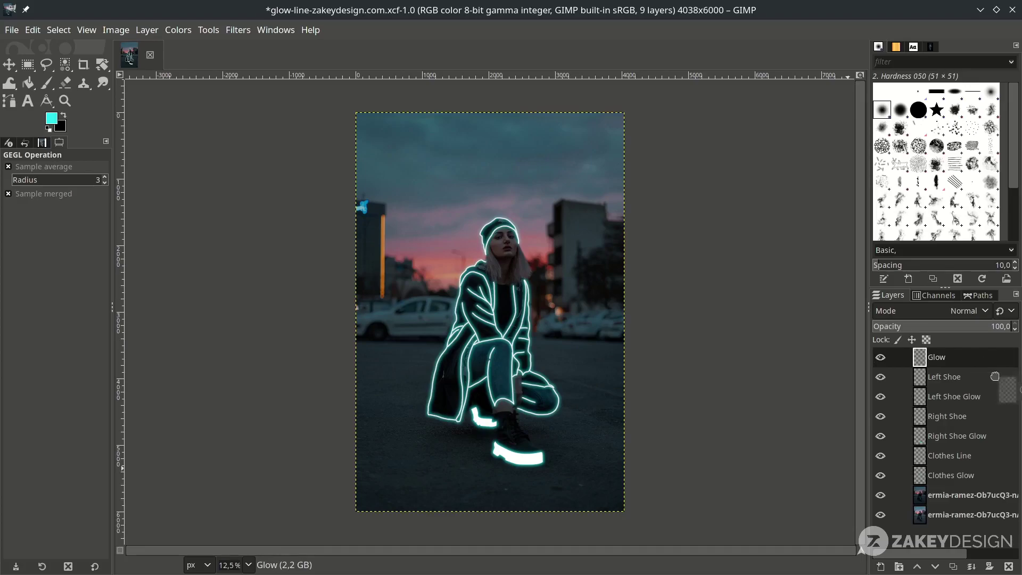
{"action": "left_click_drag", "start_coordinate": [950, 358], "coordinate": [974, 484]}
{"action": "scroll", "coordinate": [509, 444], "scroll_direction": "up", "scroll_amount": 1}
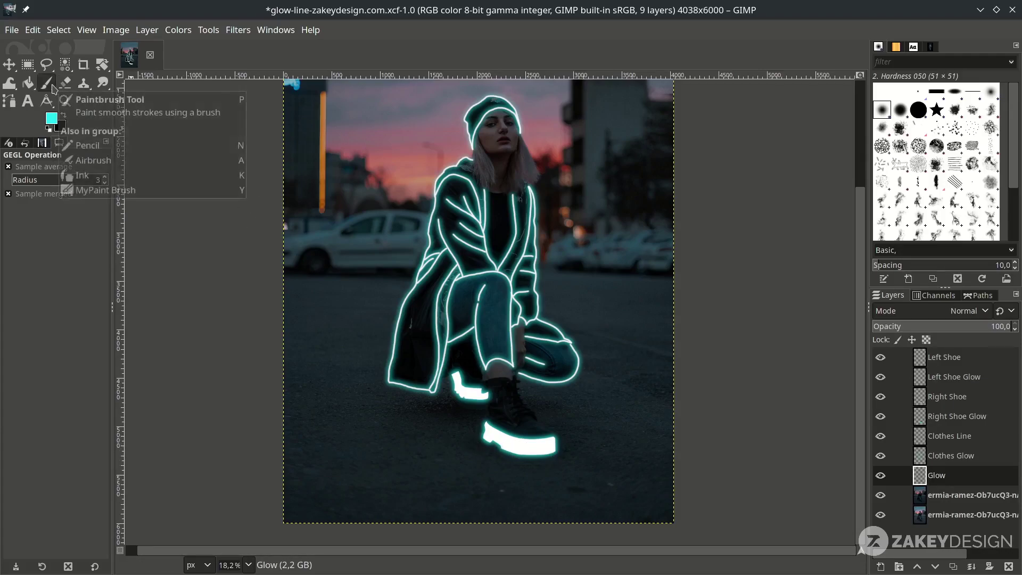
Paint soft cyan light under the shoes with a large, flattened, hardness-0 Paintbrush.
{"action": "left_click", "coordinate": [49, 84]}
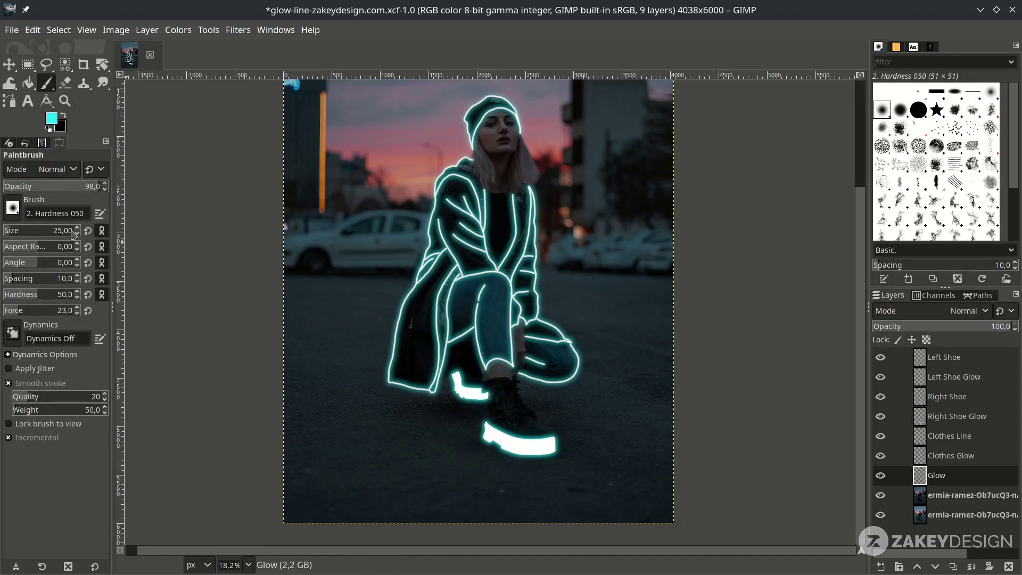
{"action": "left_click", "coordinate": [33, 230]}
{"action": "scroll", "coordinate": [486, 456], "scroll_direction": "up", "scroll_amount": 1}
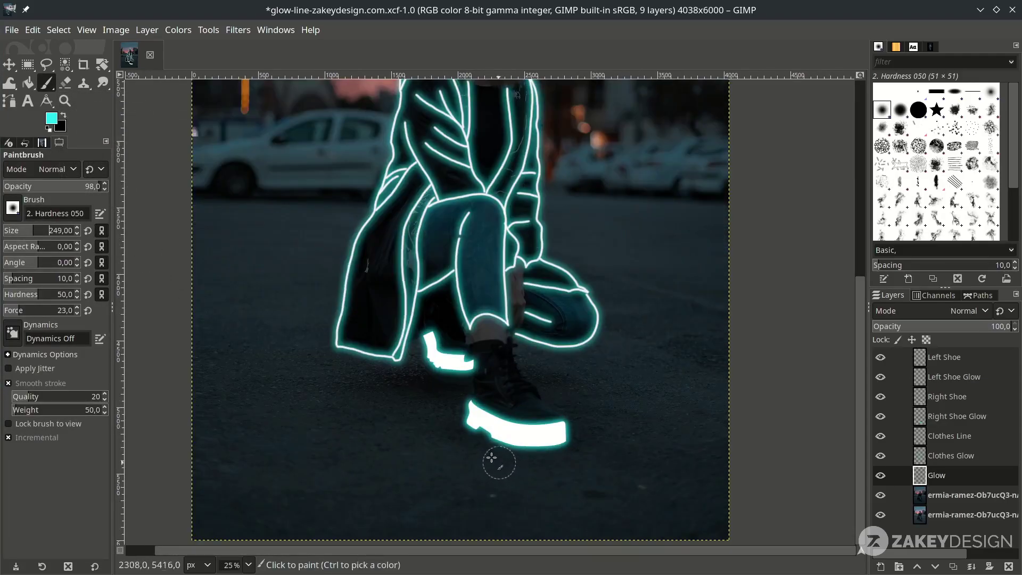
{"action": "left_click", "coordinate": [50, 230]}
{"action": "left_click", "coordinate": [39, 248]}
{"action": "left_click_drag", "start_coordinate": [40, 247], "coordinate": [46, 247]}
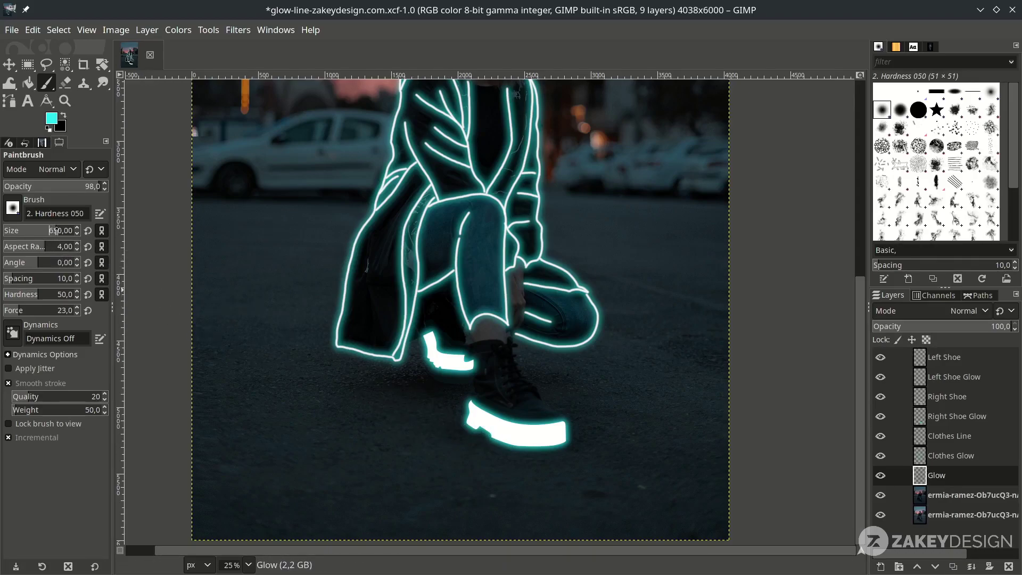
{"action": "key", "text": "bracketright"}
{"action": "key", "text": "bracketright"}
{"action": "key", "text": "bracketright"}
{"action": "scroll", "coordinate": [491, 448], "scroll_direction": "up", "scroll_amount": 1}
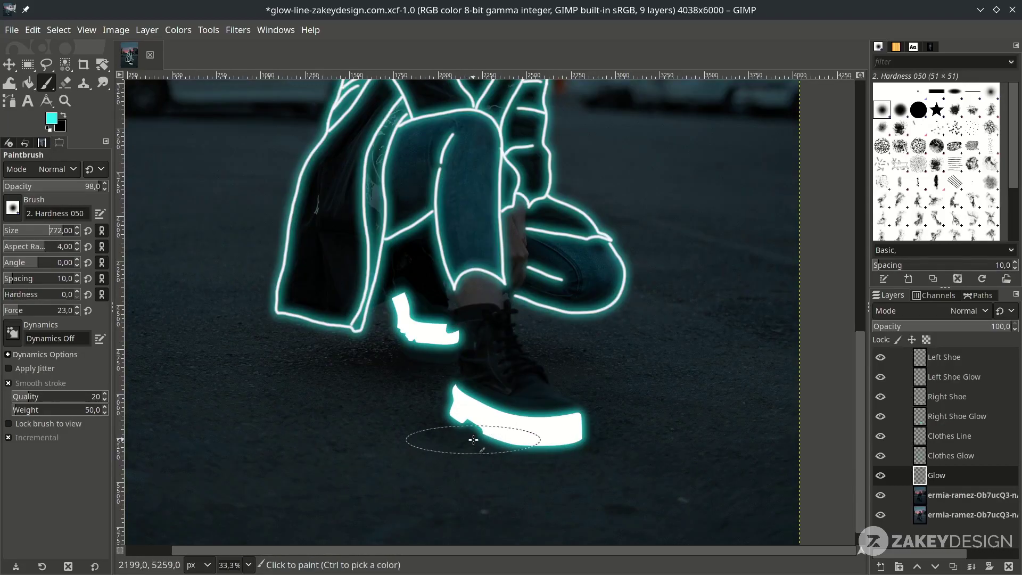
{"action": "key", "text": "bracketright"}
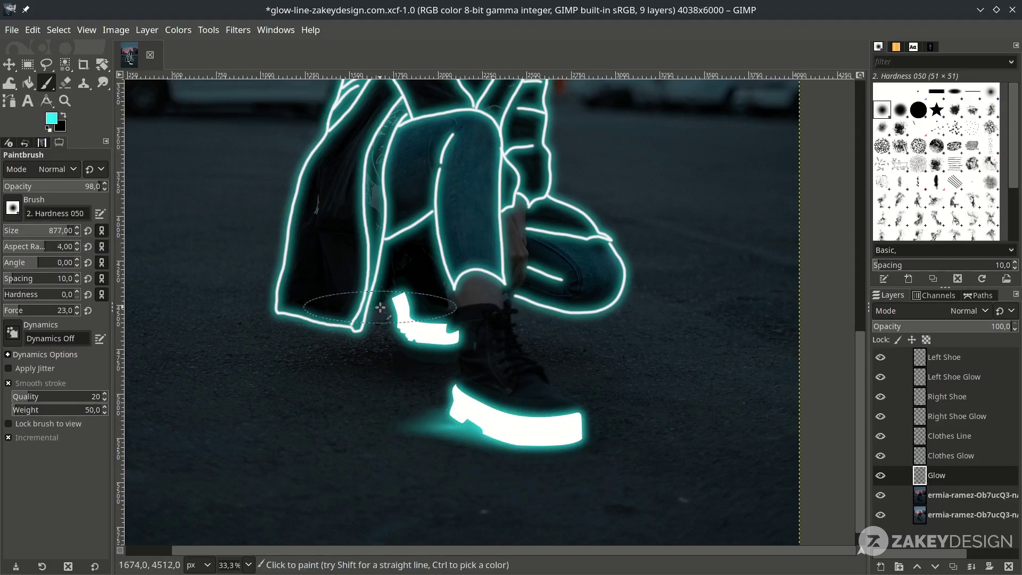
{"action": "scroll", "coordinate": [432, 308], "scroll_direction": "up", "scroll_amount": 1}
{"action": "left_click", "coordinate": [396, 343]}
{"action": "scroll", "coordinate": [431, 343], "scroll_direction": "down", "scroll_amount": 2}
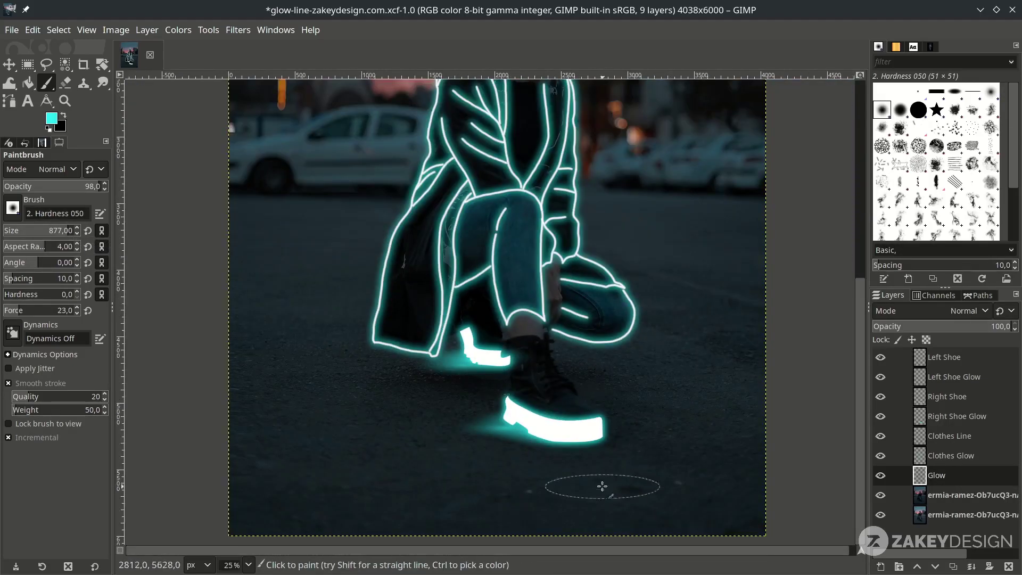
{"action": "scroll", "coordinate": [495, 447], "scroll_direction": "up", "scroll_amount": 1}
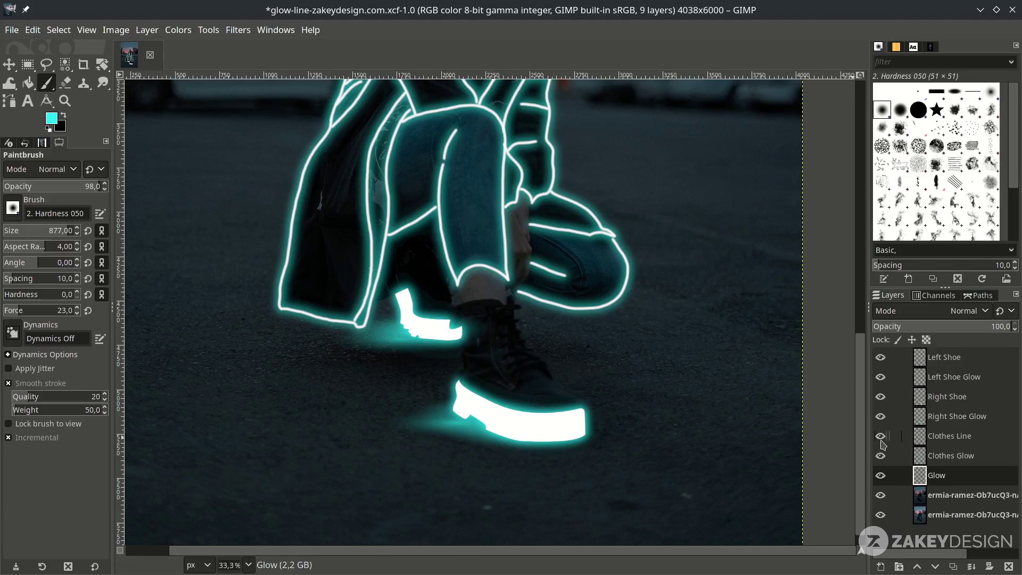
Switch the Glow layer to Grain merge mode and save the image.
{"action": "left_click", "coordinate": [976, 311]}
{"action": "scroll", "coordinate": [959, 360], "scroll_direction": "down", "scroll_amount": 3}
{"action": "scroll", "coordinate": [956, 339], "scroll_direction": "down", "scroll_amount": 1}
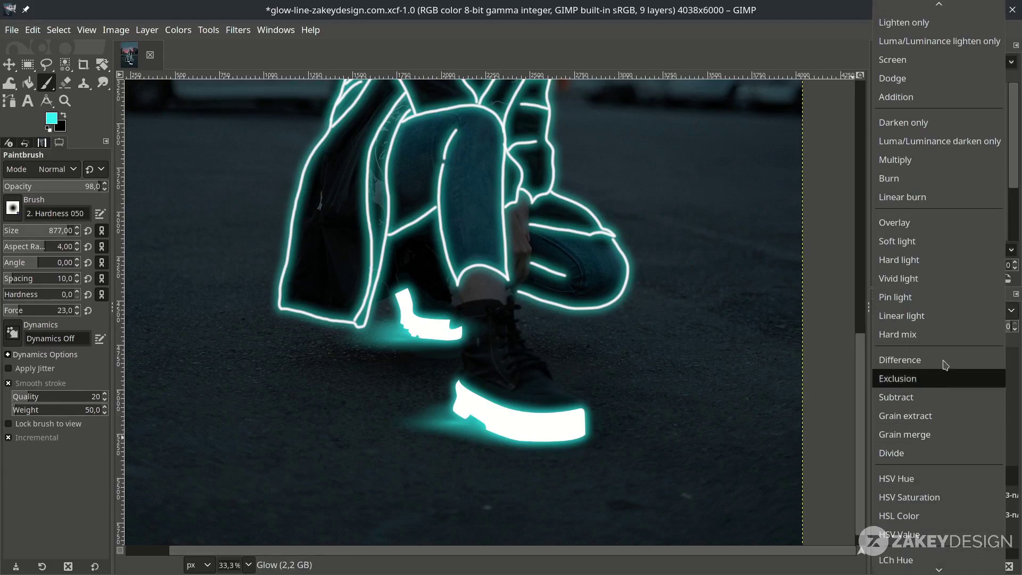
{"action": "left_click", "coordinate": [938, 436]}
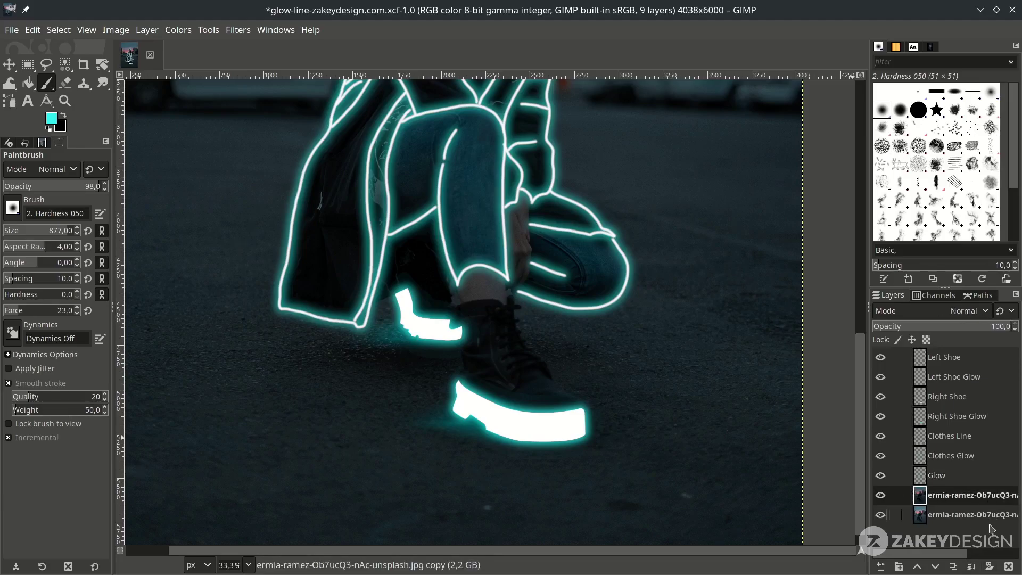
{"action": "scroll", "coordinate": [511, 359], "scroll_direction": "up", "scroll_amount": 1}
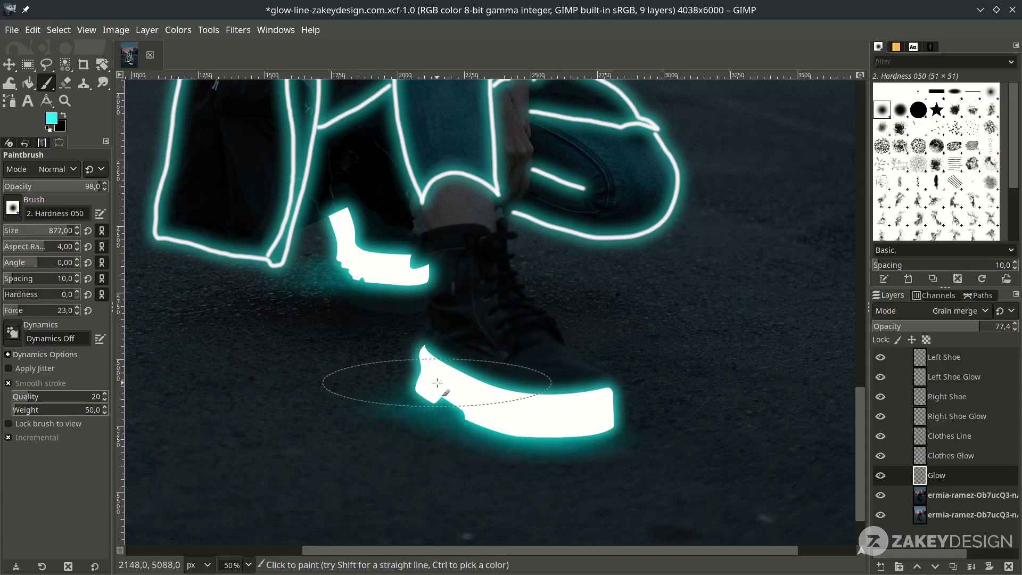
{"action": "scroll", "coordinate": [447, 384], "scroll_direction": "down", "scroll_amount": 1}
{"action": "scroll", "coordinate": [399, 376], "scroll_direction": "up", "scroll_amount": 1}
{"action": "scroll", "coordinate": [364, 394], "scroll_direction": "down", "scroll_amount": 1}
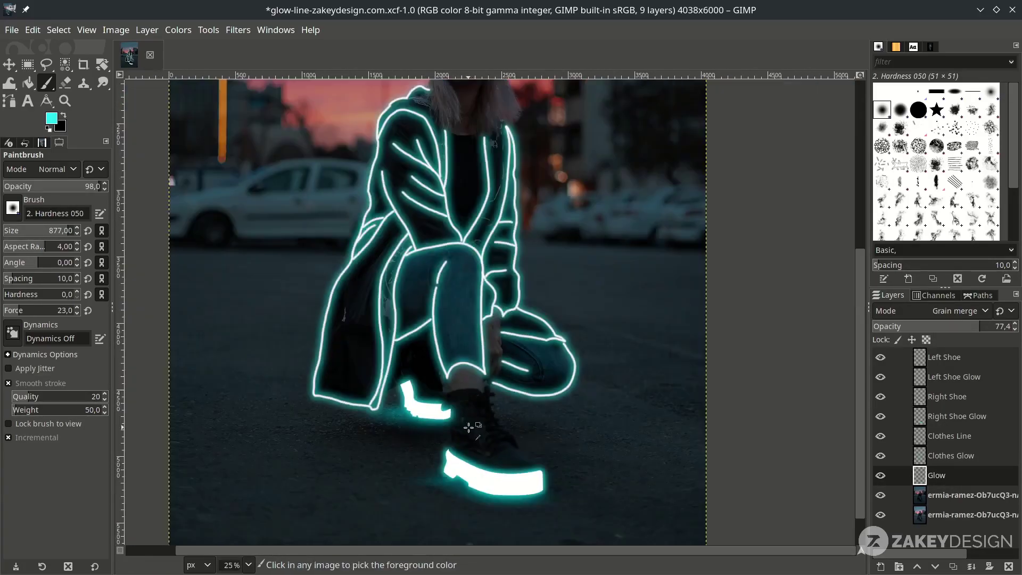
{"action": "scroll", "coordinate": [376, 395], "scroll_direction": "down", "scroll_amount": 1}
{"action": "scroll", "coordinate": [392, 399], "scroll_direction": "down", "scroll_amount": 1}
{"action": "scroll", "coordinate": [426, 408], "scroll_direction": "up", "scroll_amount": 3}
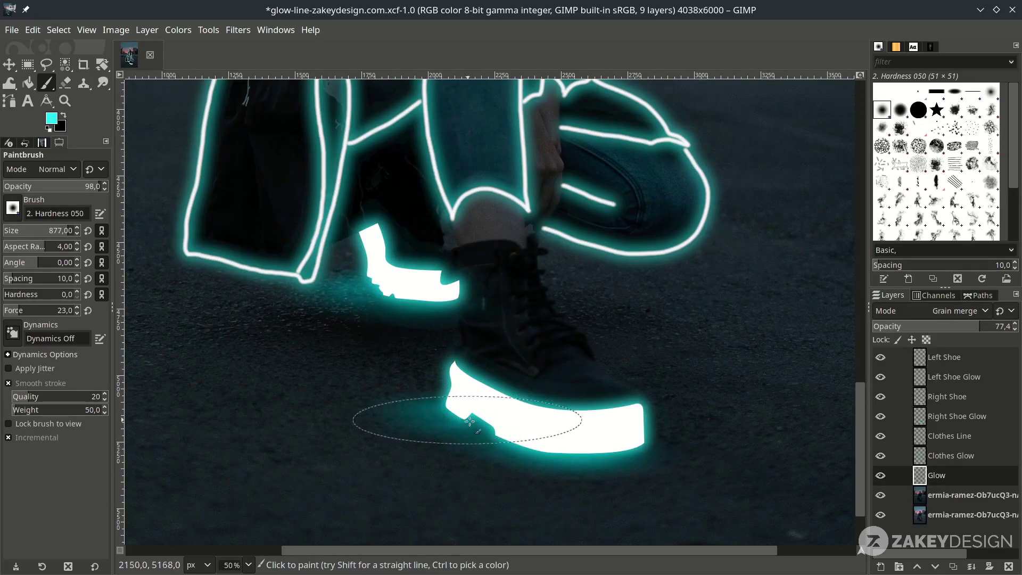
{"action": "scroll", "coordinate": [426, 408], "scroll_direction": "down", "scroll_amount": 2}
{"action": "scroll", "coordinate": [479, 415], "scroll_direction": "up", "scroll_amount": 1}
{"action": "scroll", "coordinate": [559, 439], "scroll_direction": "down", "scroll_amount": 1}
{"action": "scroll", "coordinate": [578, 449], "scroll_direction": "up", "scroll_amount": 3}
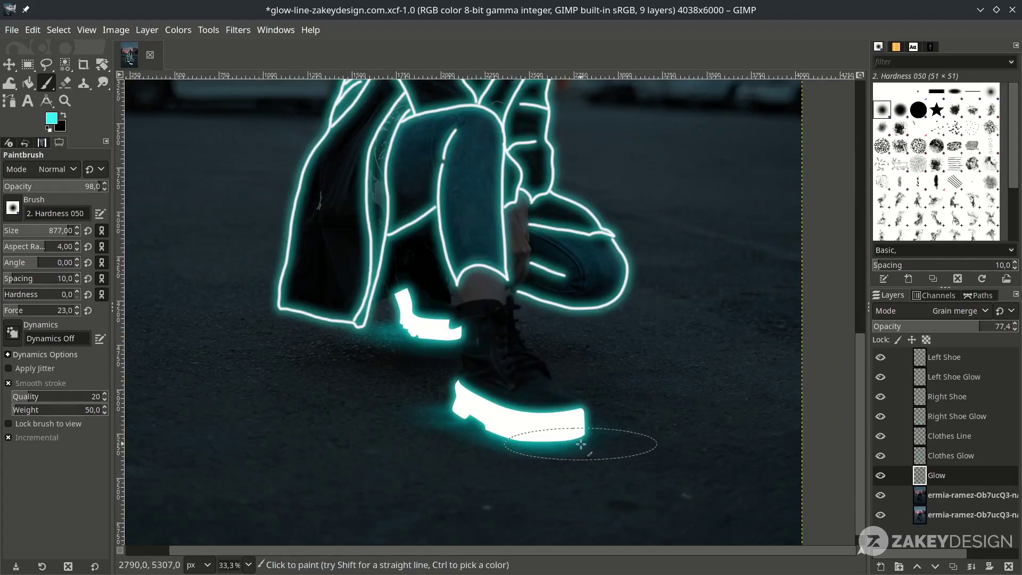
{"action": "scroll", "coordinate": [479, 399], "scroll_direction": "up", "scroll_amount": 1}
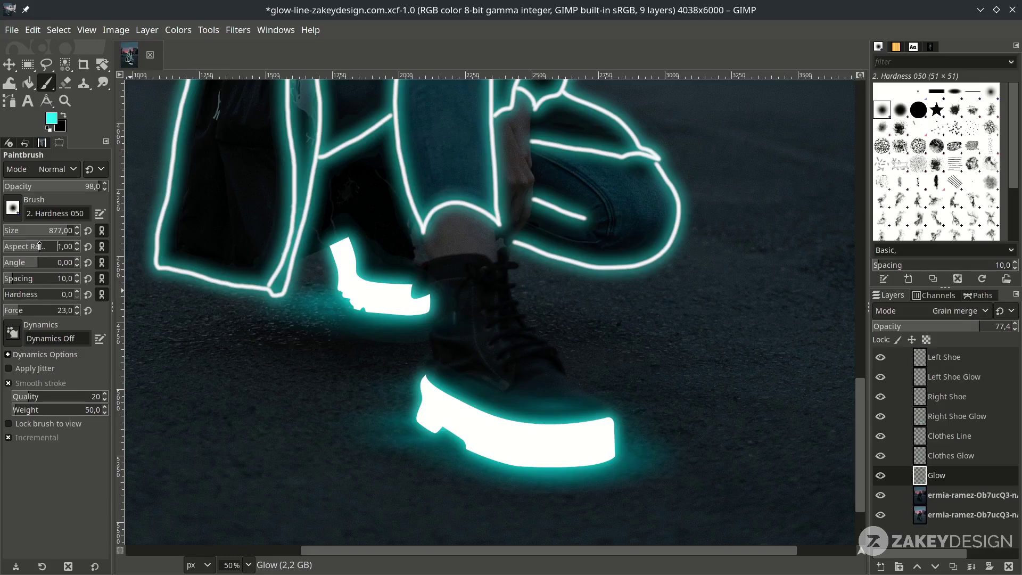
{"action": "scroll", "coordinate": [376, 256], "scroll_direction": "down", "scroll_amount": 2}
{"action": "scroll", "coordinate": [480, 359], "scroll_direction": "down", "scroll_amount": 2}
{"action": "key", "text": "ctrl+s"}
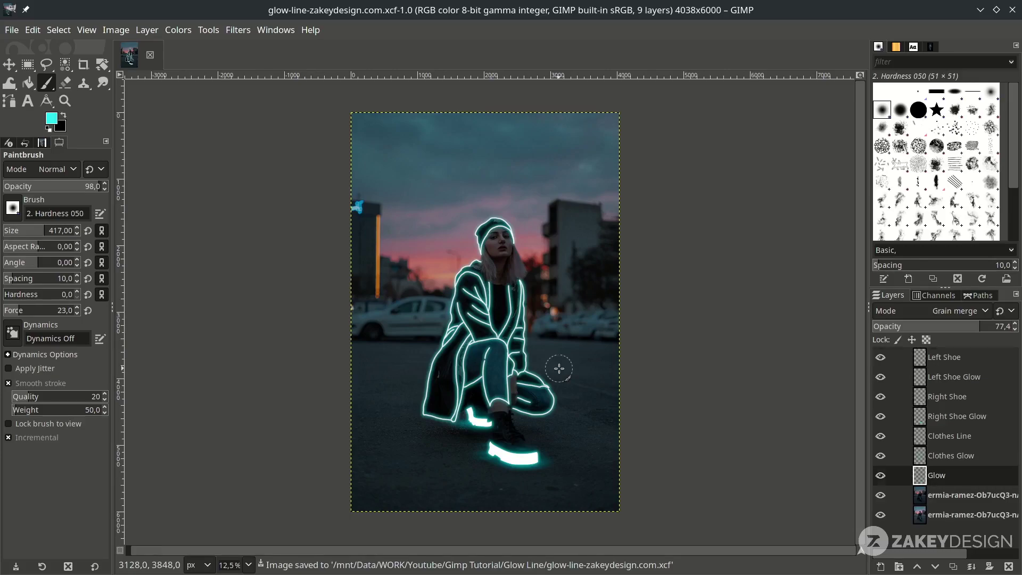
{"action": "scroll", "coordinate": [559, 368], "scroll_direction": "right", "scroll_amount": 1}
Add a fully white (full opacity) layer mask to the copied photo layer.
{"action": "left_click", "coordinate": [959, 495]}
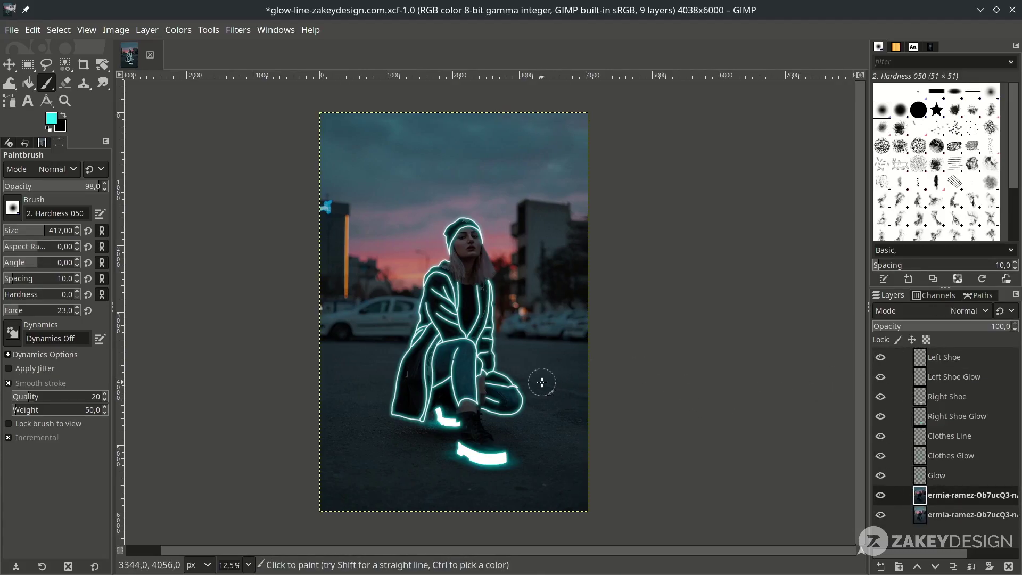
{"action": "left_click", "coordinate": [945, 357]}
{"action": "left_click", "coordinate": [943, 495]}
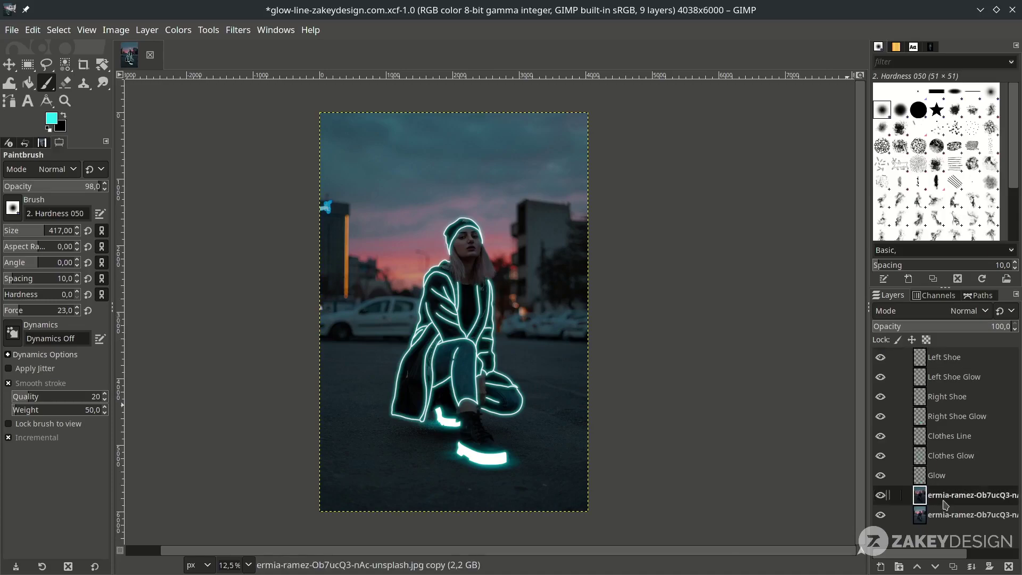
{"action": "right_click", "coordinate": [973, 504]}
{"action": "left_click", "coordinate": [890, 289]}
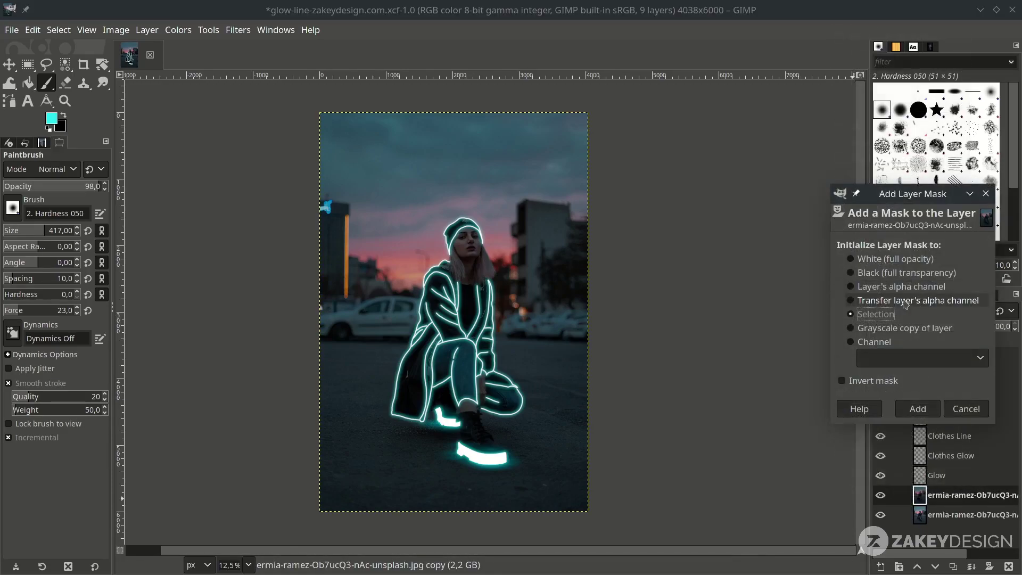
{"action": "left_click", "coordinate": [906, 260]}
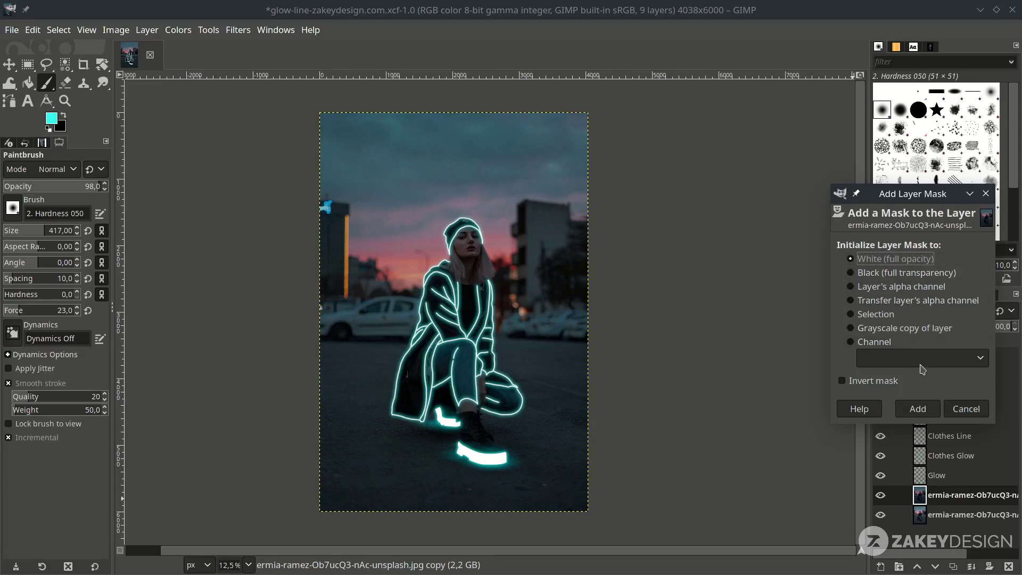
{"action": "left_click", "coordinate": [919, 409]}
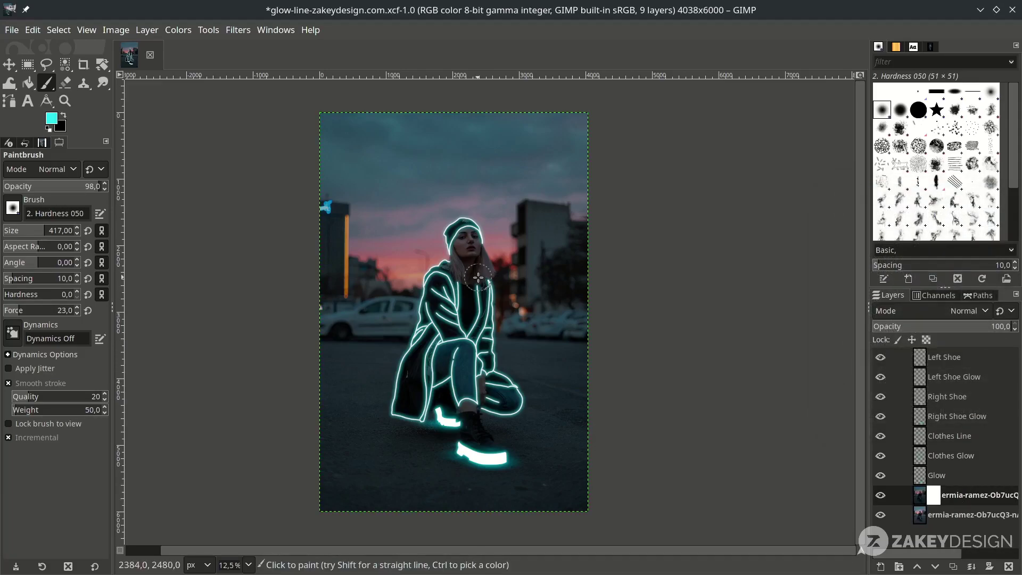
Make black the foreground painting colour.
{"action": "left_click", "coordinate": [63, 118]}
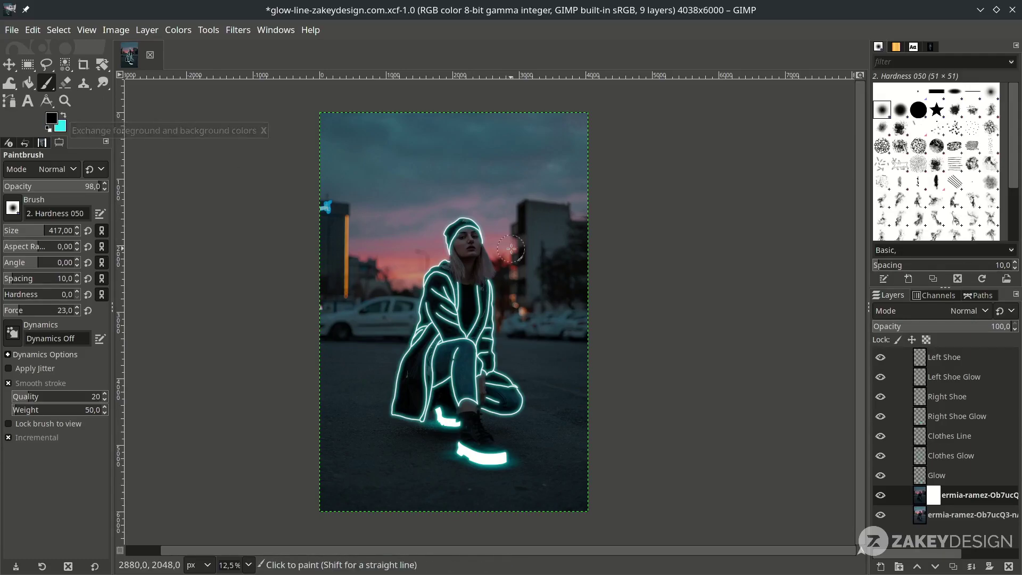
{"action": "scroll", "coordinate": [504, 234], "scroll_direction": "up", "scroll_amount": 5}
{"action": "scroll", "coordinate": [411, 261], "scroll_direction": "up", "scroll_amount": 1}
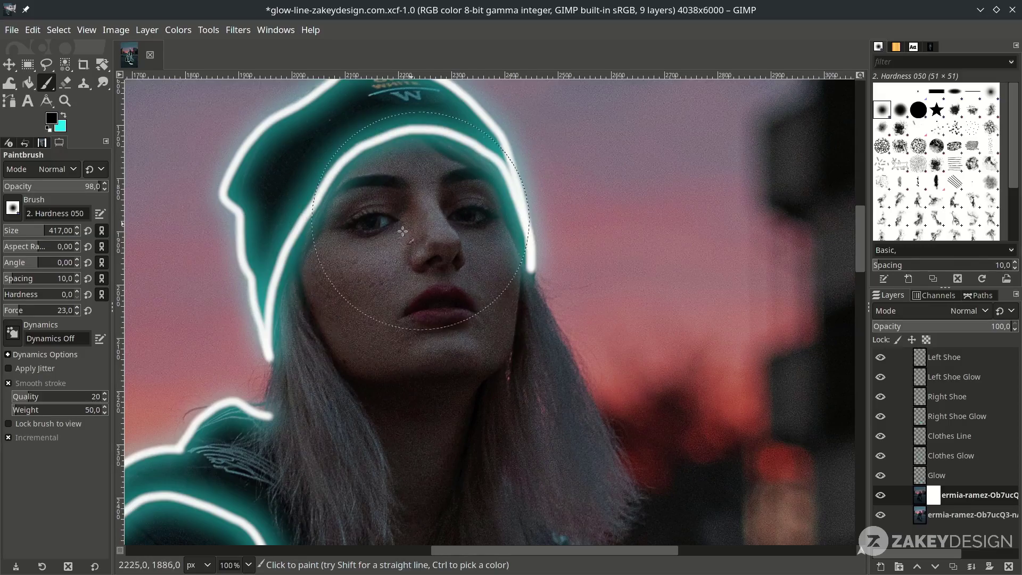
{"action": "scroll", "coordinate": [448, 320], "scroll_direction": "down", "scroll_amount": 1}
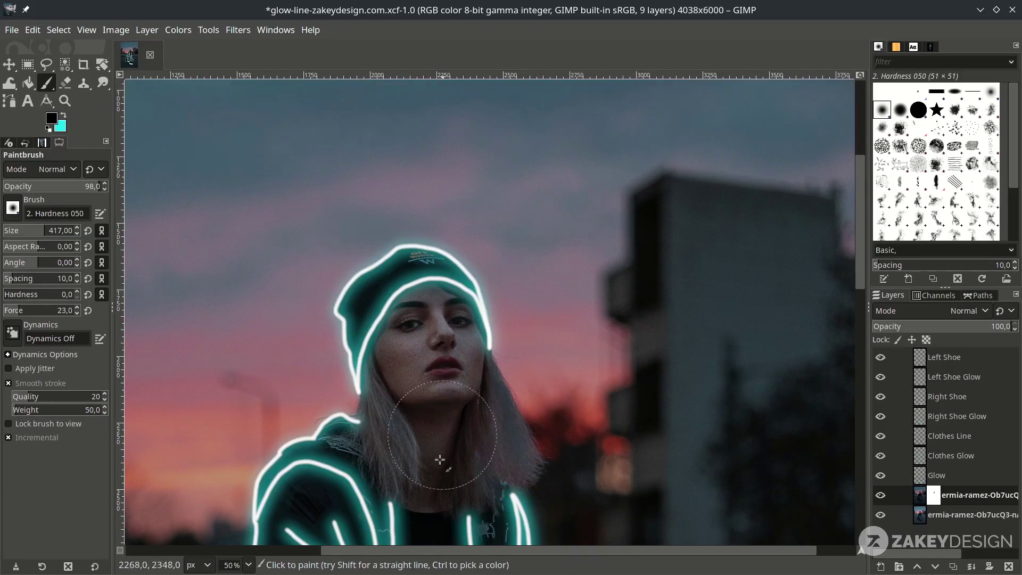
{"action": "scroll", "coordinate": [439, 316], "scroll_direction": "down", "scroll_amount": 5}
{"action": "scroll", "coordinate": [432, 314], "scroll_direction": "down", "scroll_amount": 3}
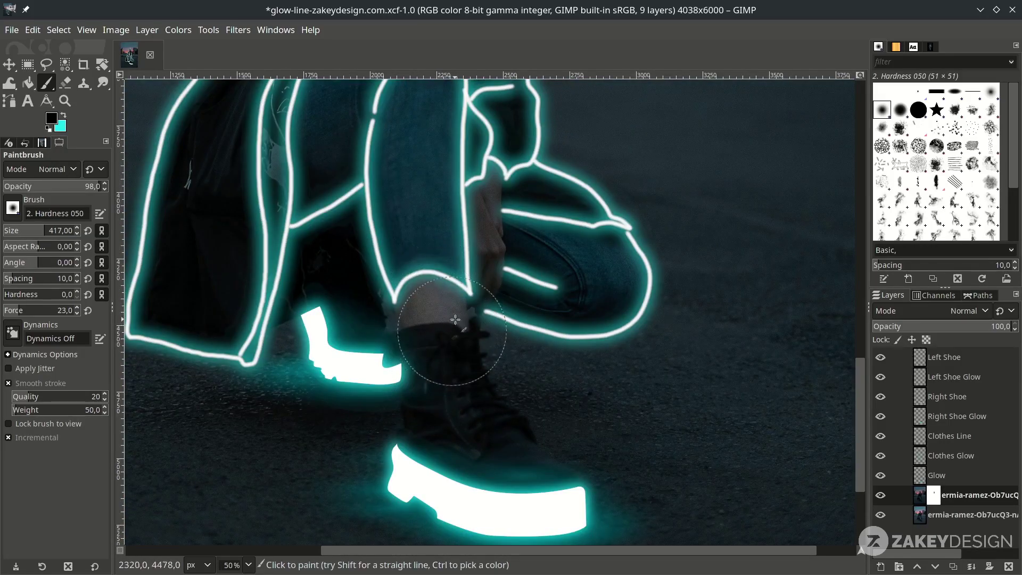
{"action": "scroll", "coordinate": [432, 314], "scroll_direction": "up", "scroll_amount": 1}
{"action": "scroll", "coordinate": [433, 240], "scroll_direction": "up", "scroll_amount": 1}
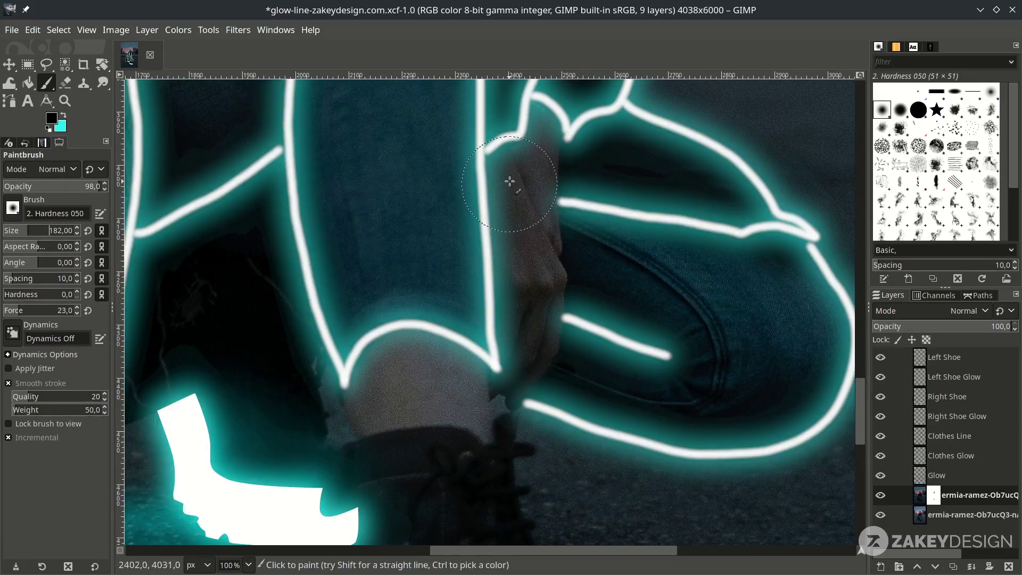
{"action": "scroll", "coordinate": [540, 318], "scroll_direction": "down", "scroll_amount": 3}
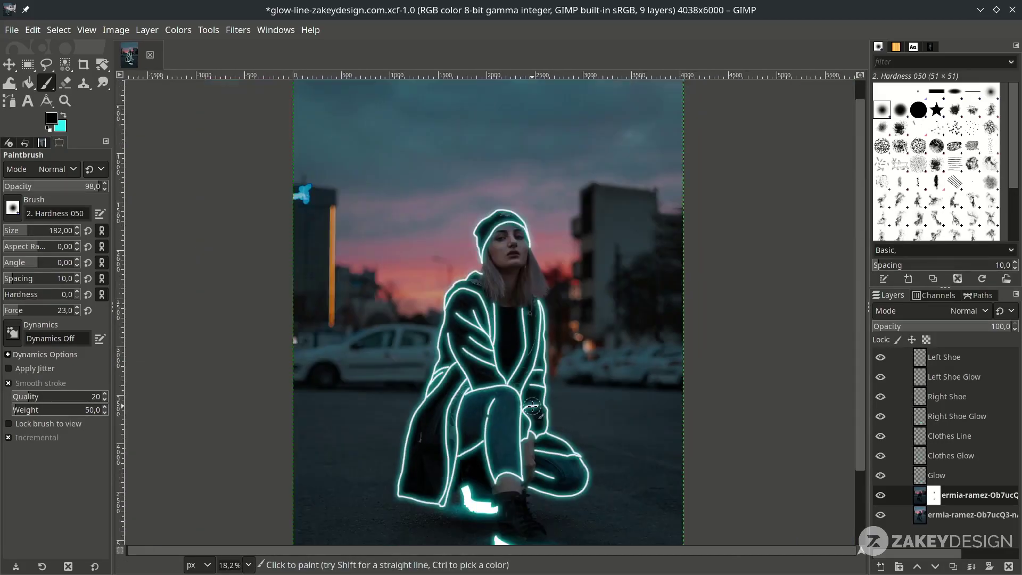
{"action": "scroll", "coordinate": [527, 280], "scroll_direction": "down", "scroll_amount": 3}
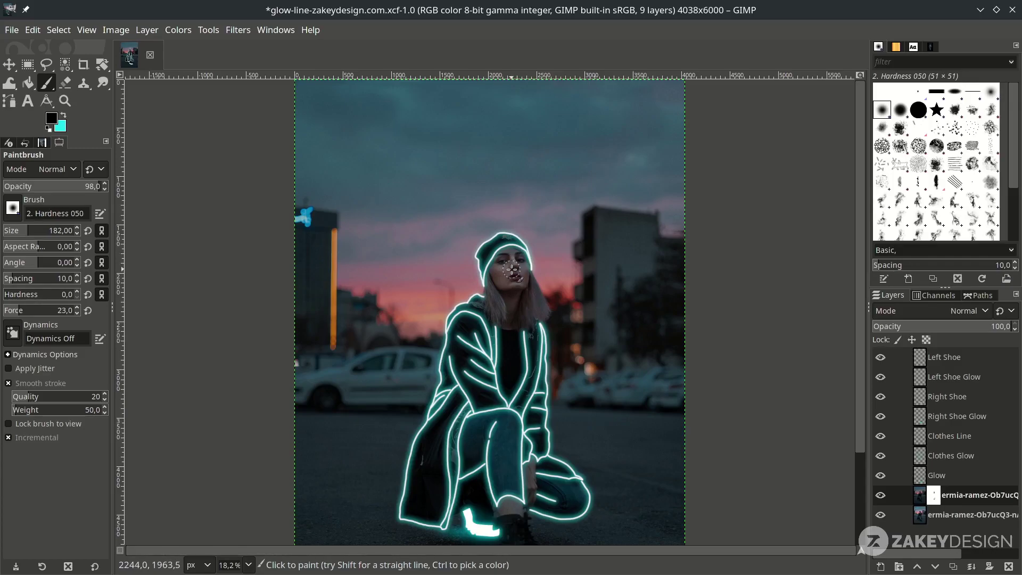
Choose Dodge/Burn with an enlarged brush, targeting the photo layer instead of its mask.
{"action": "left_click", "coordinate": [104, 83]}
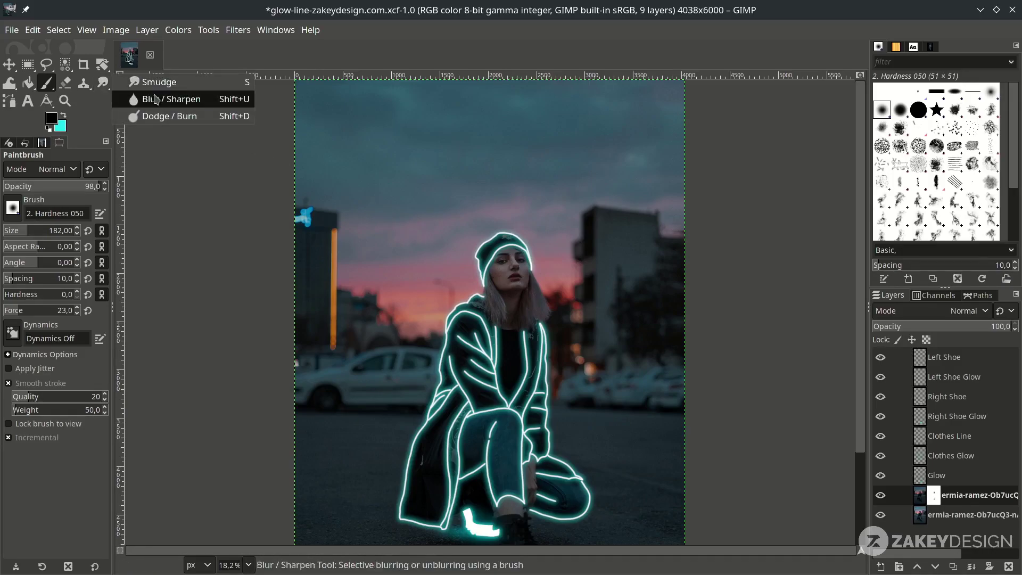
{"action": "left_click", "coordinate": [167, 116]}
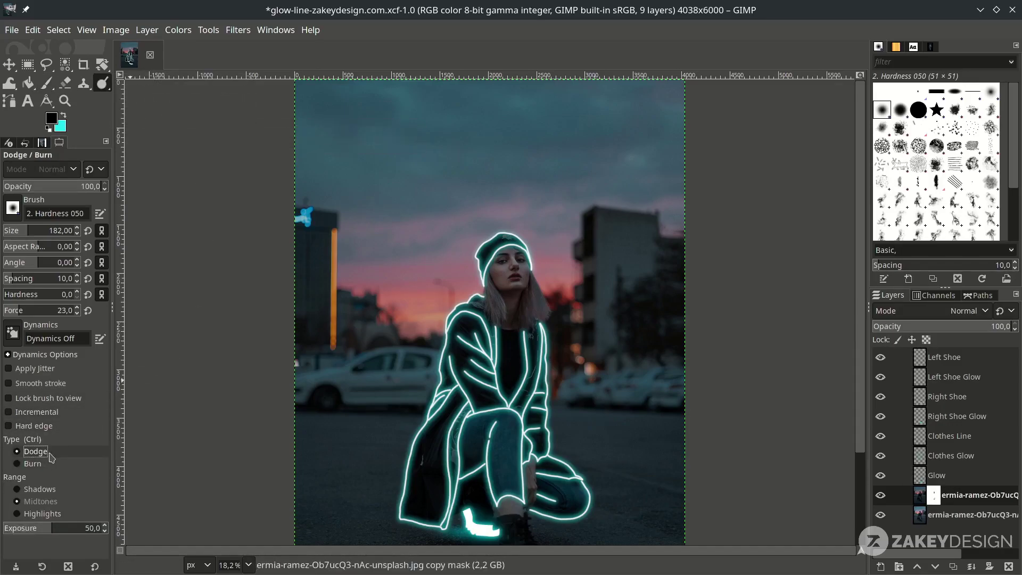
{"action": "scroll", "coordinate": [240, 472], "scroll_direction": "up", "scroll_amount": 3}
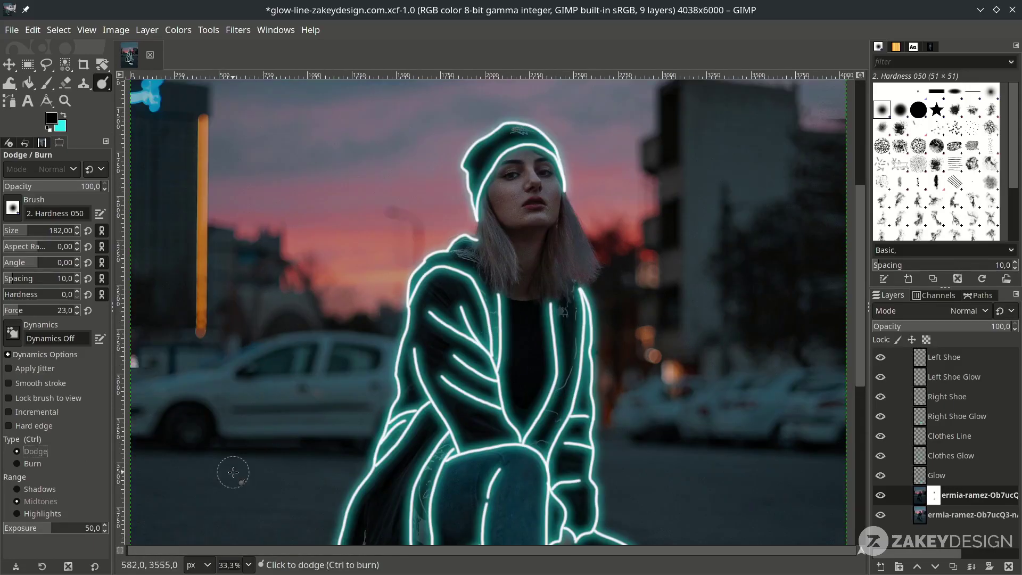
{"action": "left_click", "coordinate": [40, 502]}
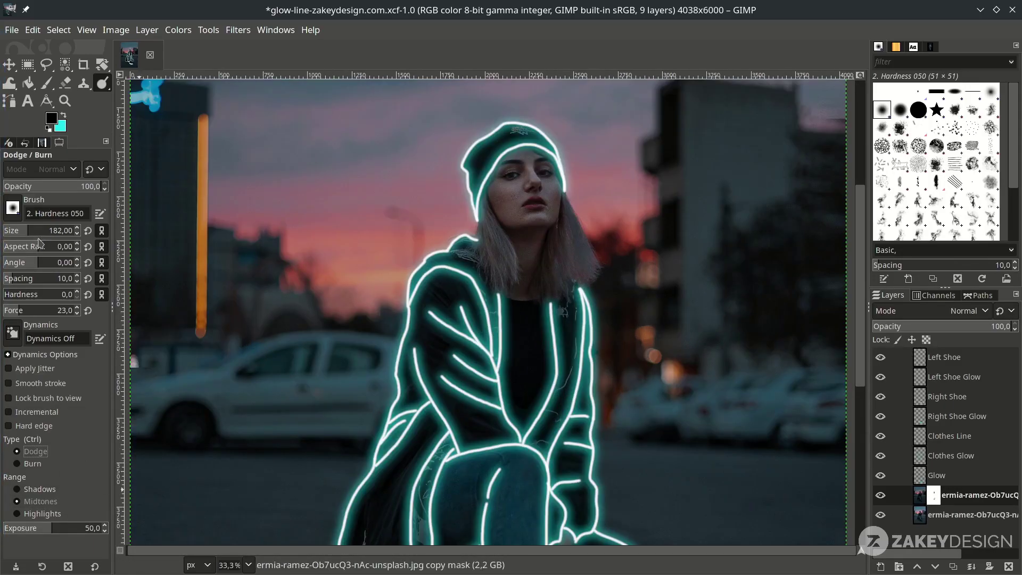
{"action": "left_click_drag", "start_coordinate": [32, 231], "coordinate": [63, 231]}
{"action": "scroll", "coordinate": [559, 280], "scroll_direction": "up", "scroll_amount": 3}
{"action": "scroll", "coordinate": [634, 256], "scroll_direction": "up", "scroll_amount": 1}
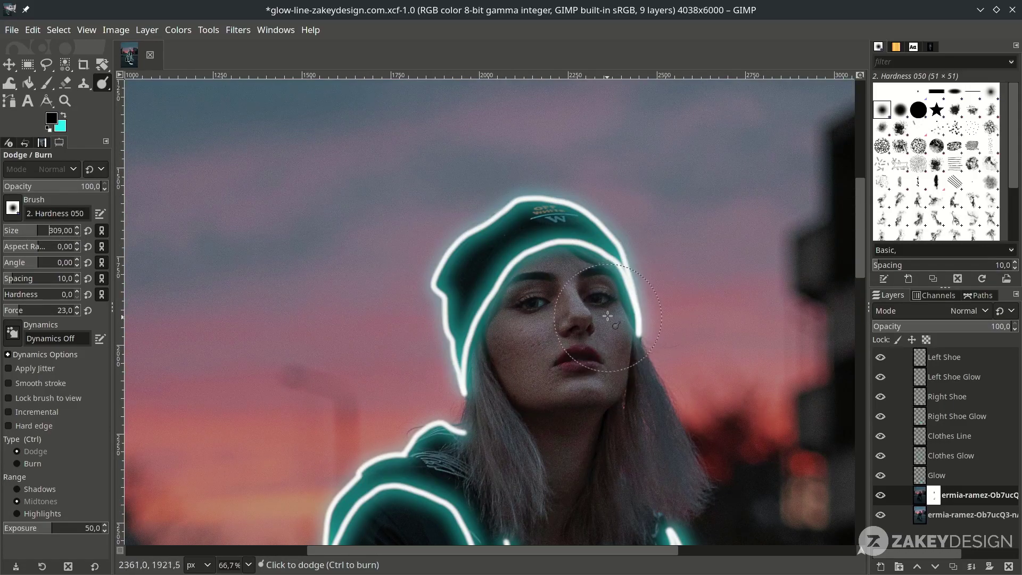
{"action": "left_click", "coordinate": [920, 495]}
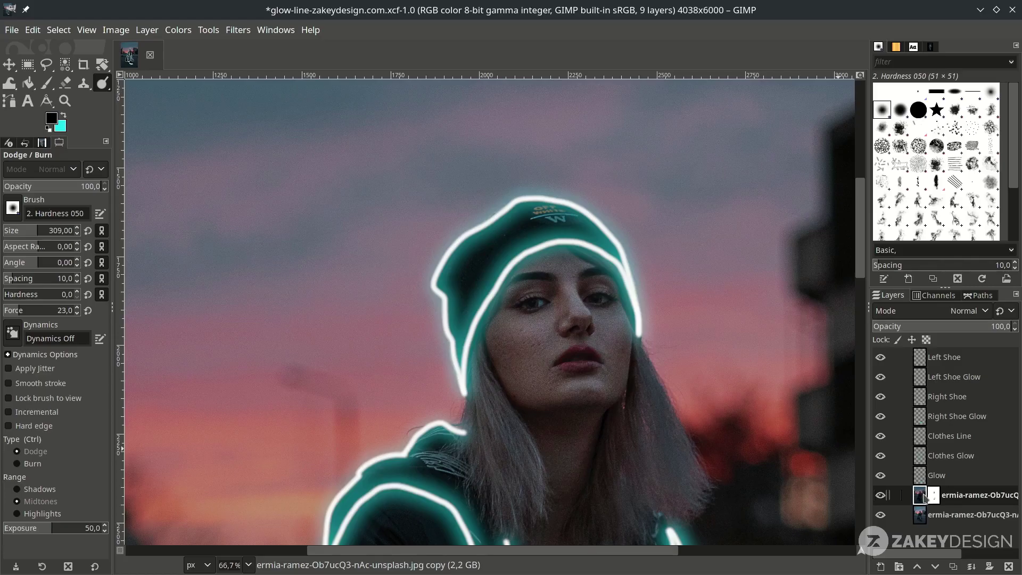
{"action": "scroll", "coordinate": [522, 323], "scroll_direction": "up", "scroll_amount": 3}
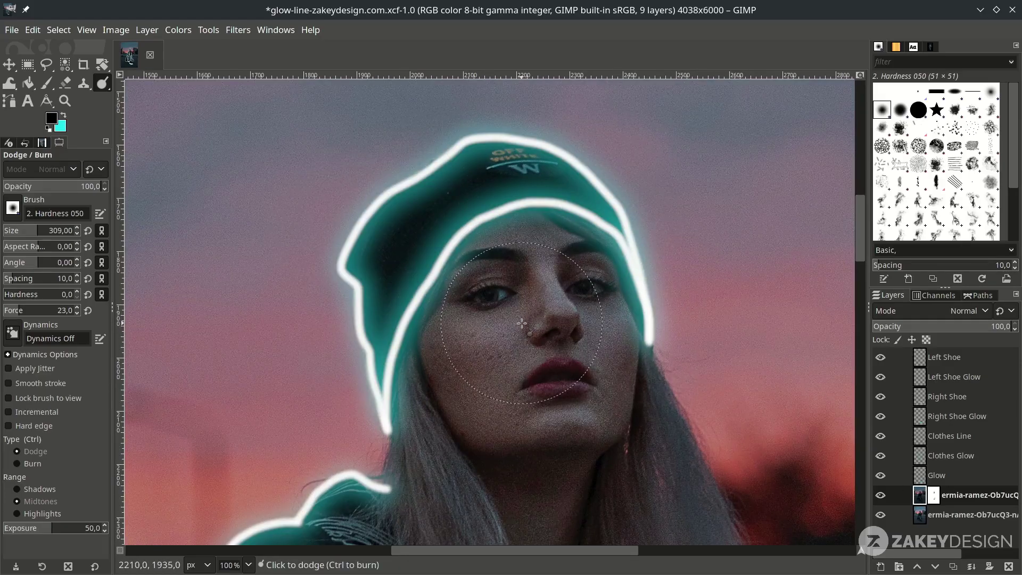
{"action": "scroll", "coordinate": [521, 323], "scroll_direction": "down", "scroll_amount": 3}
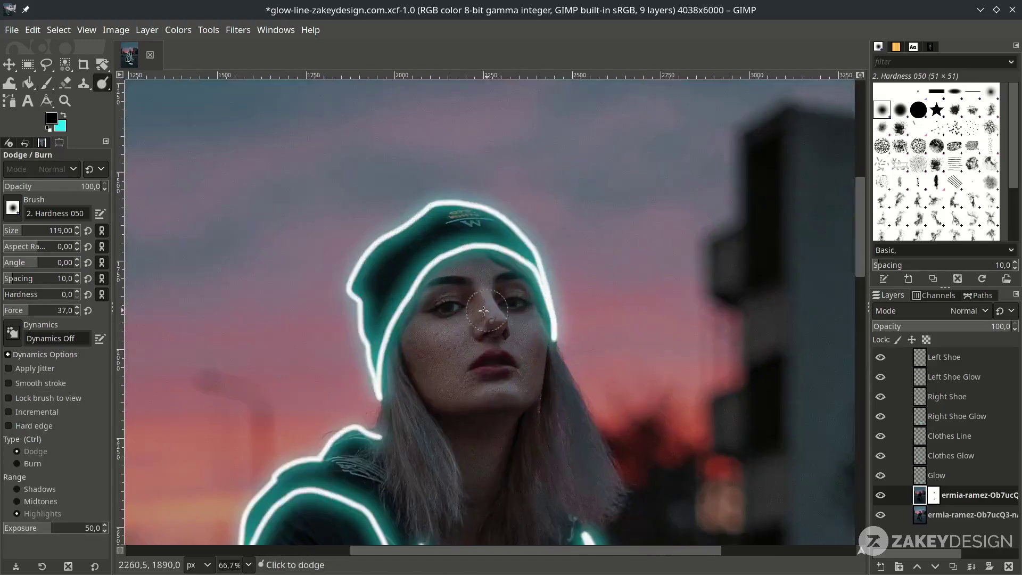
{"action": "scroll", "coordinate": [530, 350], "scroll_direction": "up", "scroll_amount": 5}
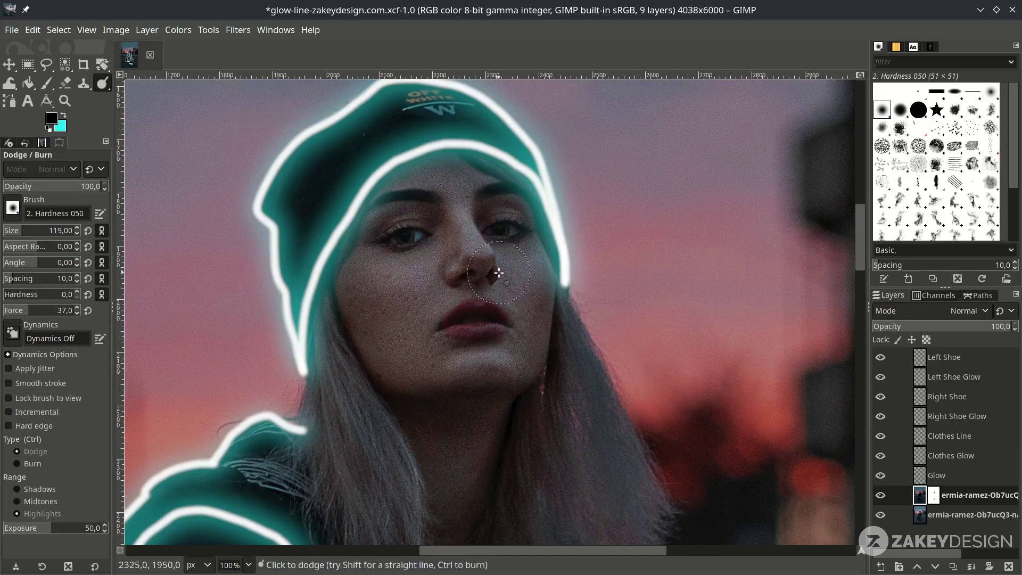
{"action": "scroll", "coordinate": [369, 302], "scroll_direction": "down", "scroll_amount": 5}
{"action": "scroll", "coordinate": [447, 416], "scroll_direction": "up", "scroll_amount": 3}
{"action": "scroll", "coordinate": [434, 466], "scroll_direction": "up", "scroll_amount": 2}
{"action": "scroll", "coordinate": [434, 465], "scroll_direction": "down", "scroll_amount": 1}
{"action": "scroll", "coordinate": [483, 358], "scroll_direction": "up", "scroll_amount": 4}
{"action": "scroll", "coordinate": [422, 219], "scroll_direction": "up", "scroll_amount": 3}
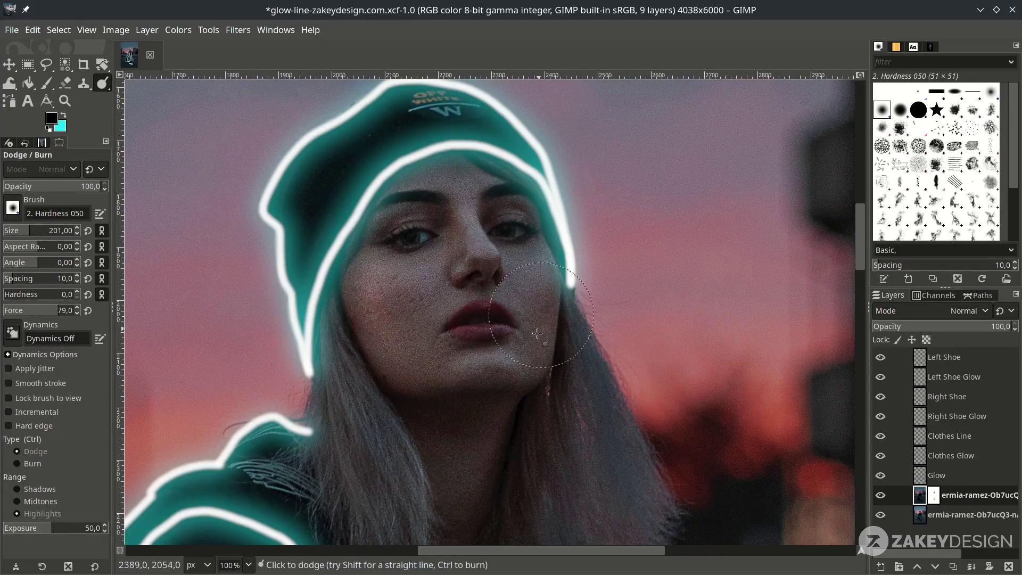
{"action": "scroll", "coordinate": [487, 479], "scroll_direction": "down", "scroll_amount": 6}
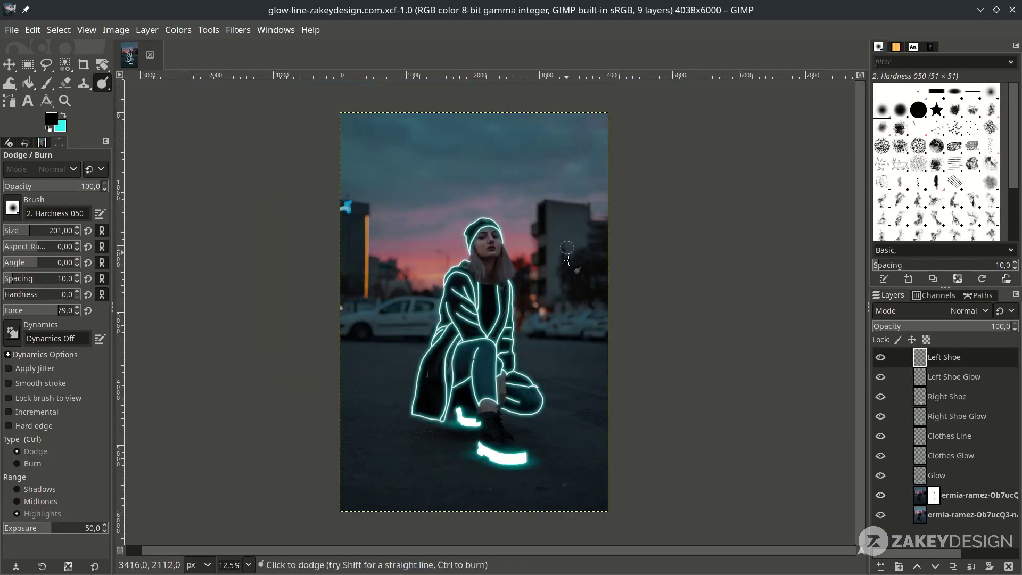
Add a 'Building Line' layer and trace a path along the left building's roofline and edge.
{"action": "left_click", "coordinate": [882, 567]}
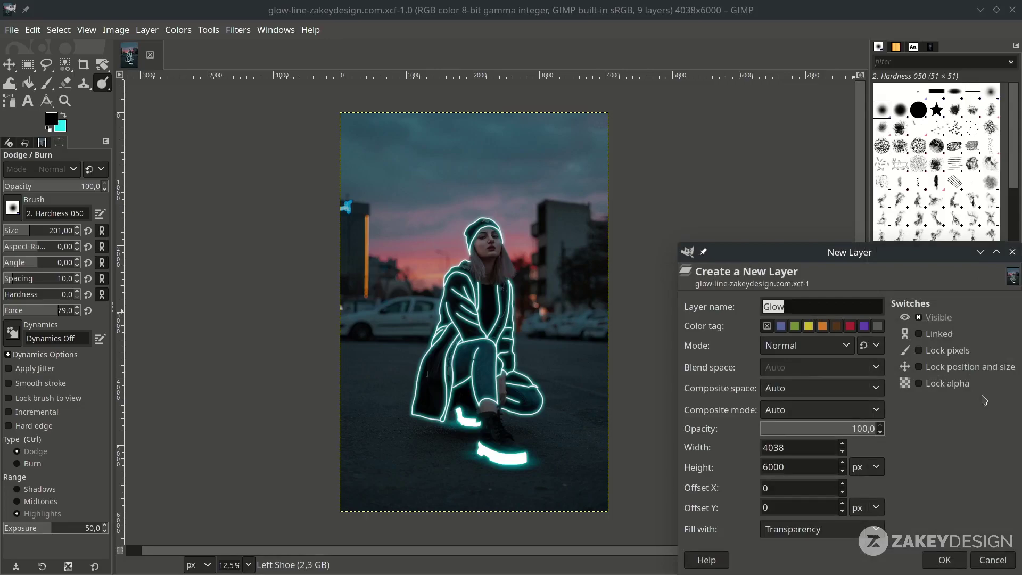
{"action": "type", "text": "Line"}
{"action": "key", "text": "Return"}
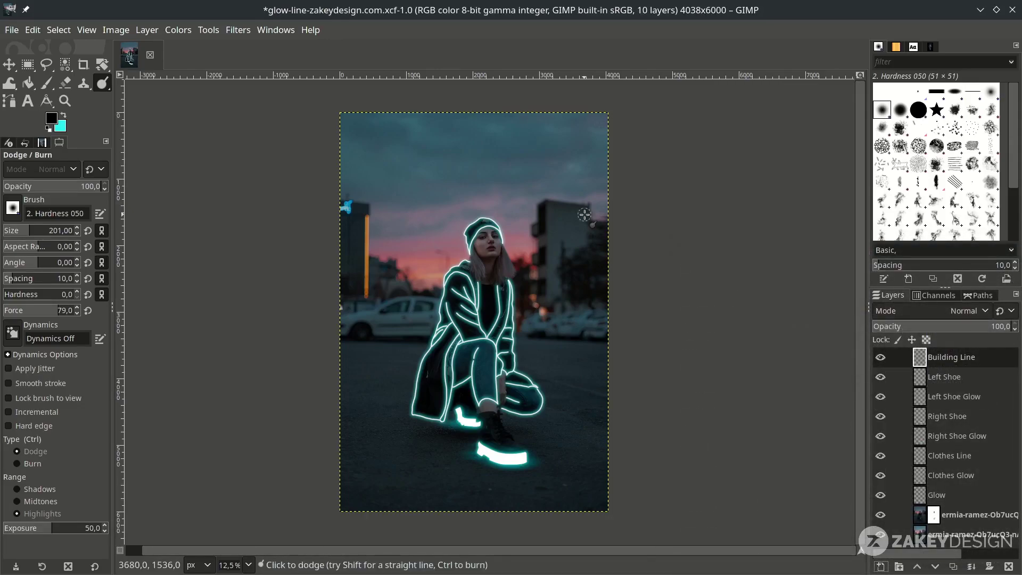
{"action": "key", "text": "b"}
{"action": "scroll", "coordinate": [584, 215], "scroll_direction": "up", "scroll_amount": 3}
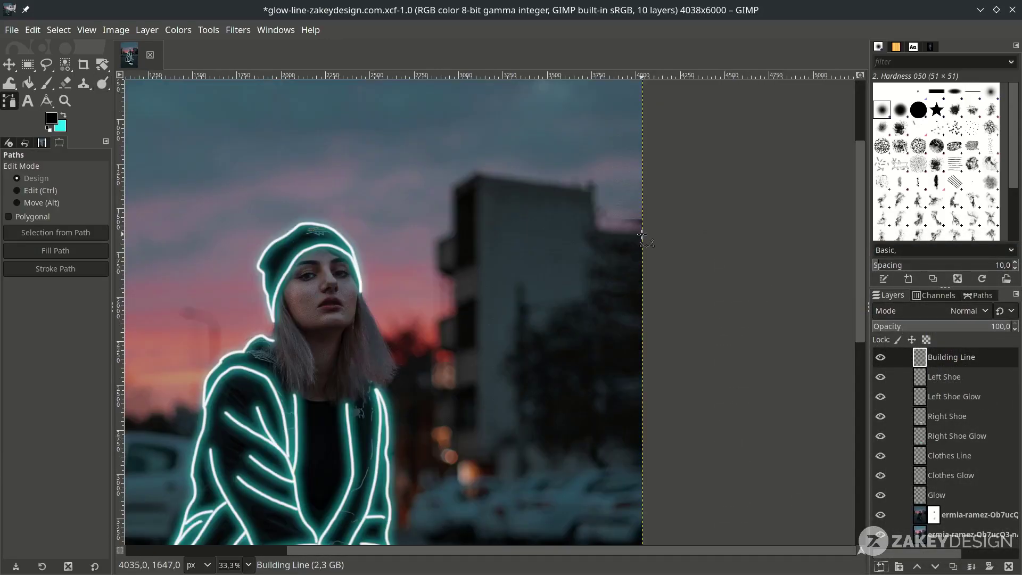
{"action": "left_click", "coordinate": [643, 234]}
{"action": "left_click", "coordinate": [596, 232]}
{"action": "left_click", "coordinate": [588, 189]}
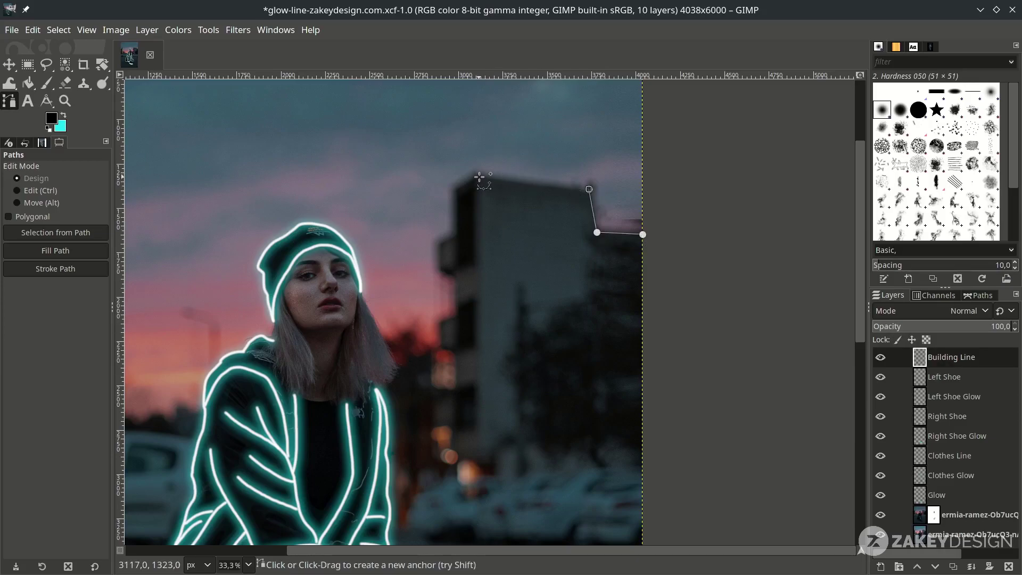
{"action": "left_click", "coordinate": [479, 177]}
{"action": "left_click", "coordinate": [453, 190]}
{"action": "left_click", "coordinate": [454, 483]}
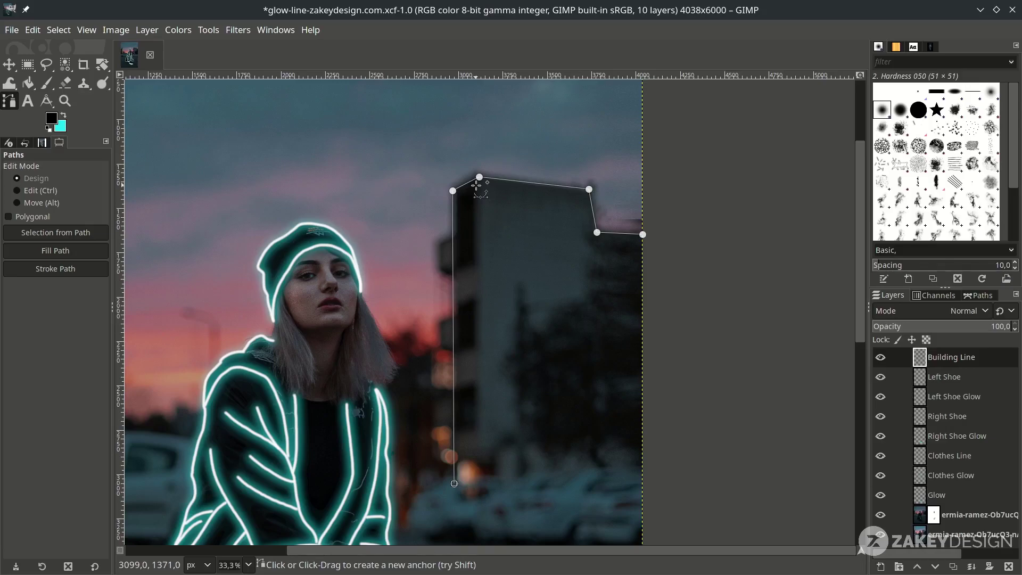
Toggle the traced building path's visibility in the Paths list.
{"action": "left_click", "coordinate": [11, 65]}
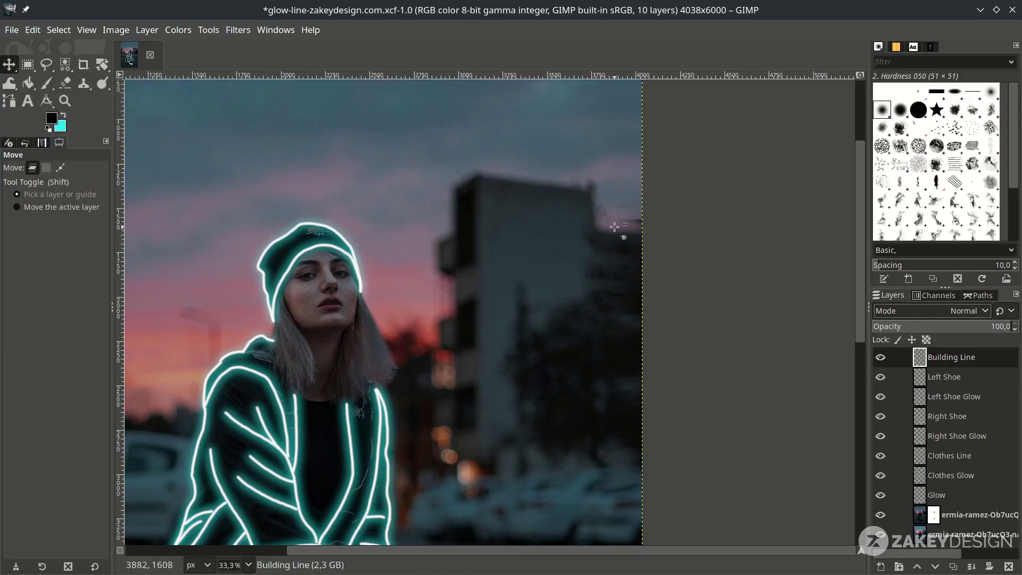
{"action": "left_click", "coordinate": [978, 295]}
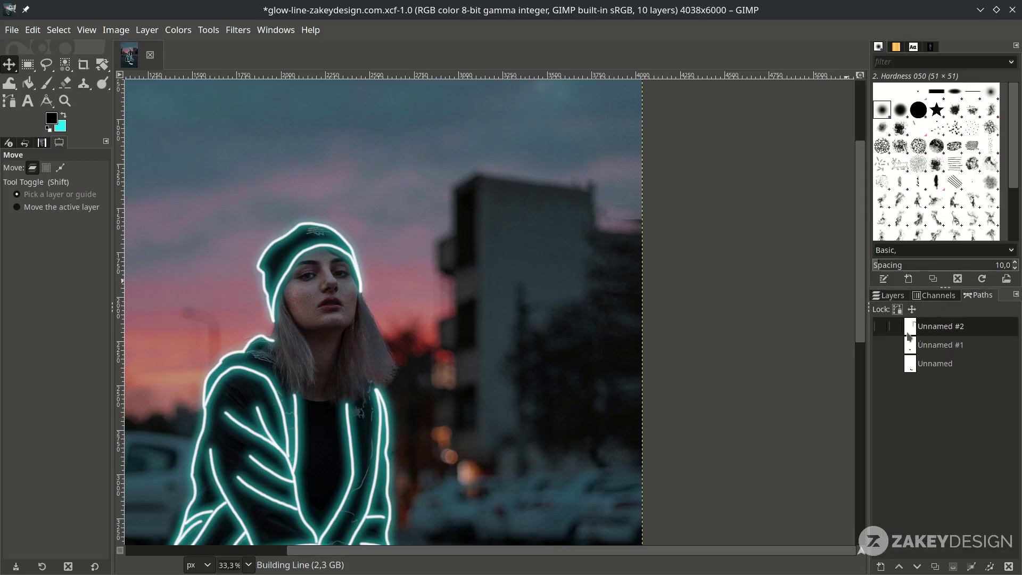
{"action": "left_click", "coordinate": [881, 326]}
{"action": "scroll", "coordinate": [543, 295], "scroll_direction": "down", "scroll_amount": 2}
{"action": "scroll", "coordinate": [543, 296], "scroll_direction": "up", "scroll_amount": 2}
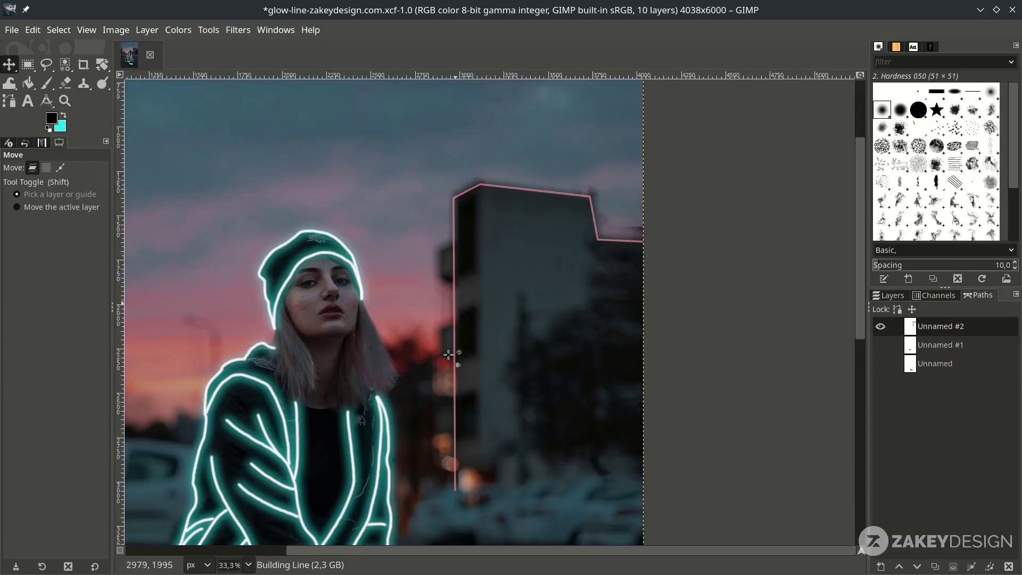
{"action": "left_click", "coordinate": [880, 326]}
{"action": "left_click", "coordinate": [880, 326]}
{"action": "left_click", "coordinate": [889, 295]}
{"action": "scroll", "coordinate": [665, 187], "scroll_direction": "left", "scroll_amount": 3}
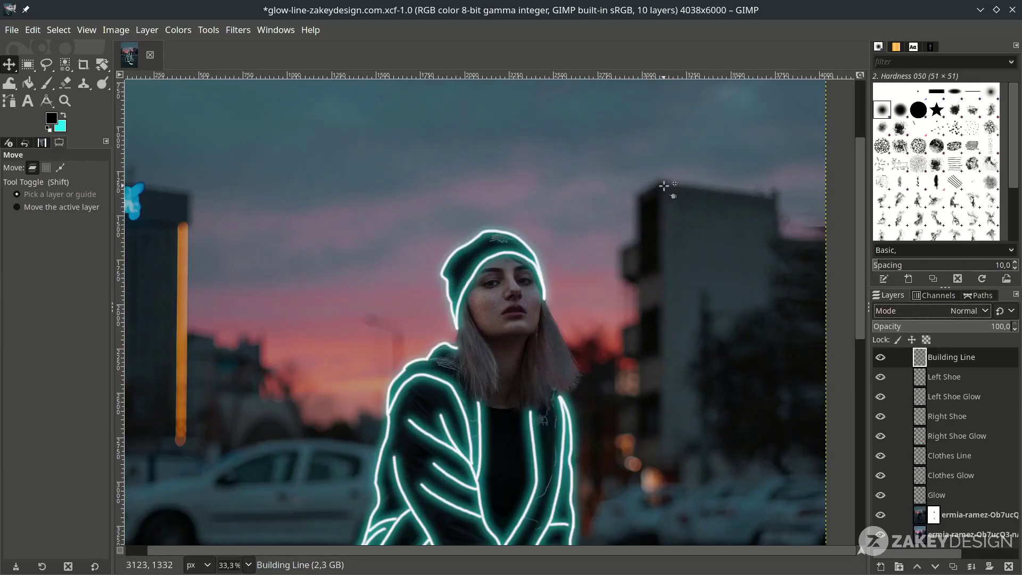
Draw a new vertical path down the building edge near the image's right side.
{"action": "key", "text": "b"}
{"action": "left_click", "coordinate": [668, 185]}
{"action": "left_click", "coordinate": [669, 473]}
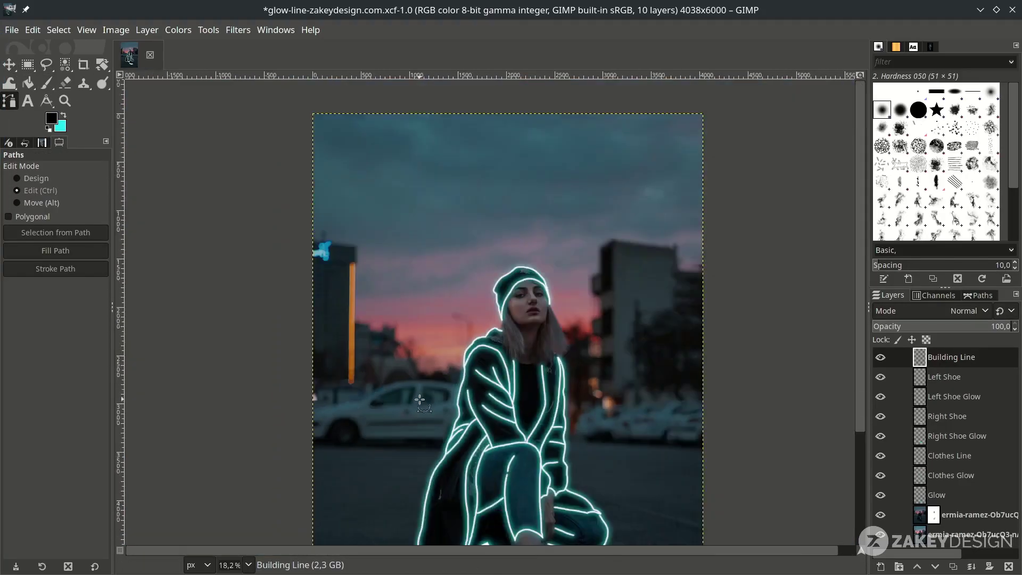
Show and hide saved paths Unnamed #2 through #8 to review the building outlines.
{"action": "key", "text": "minus"}
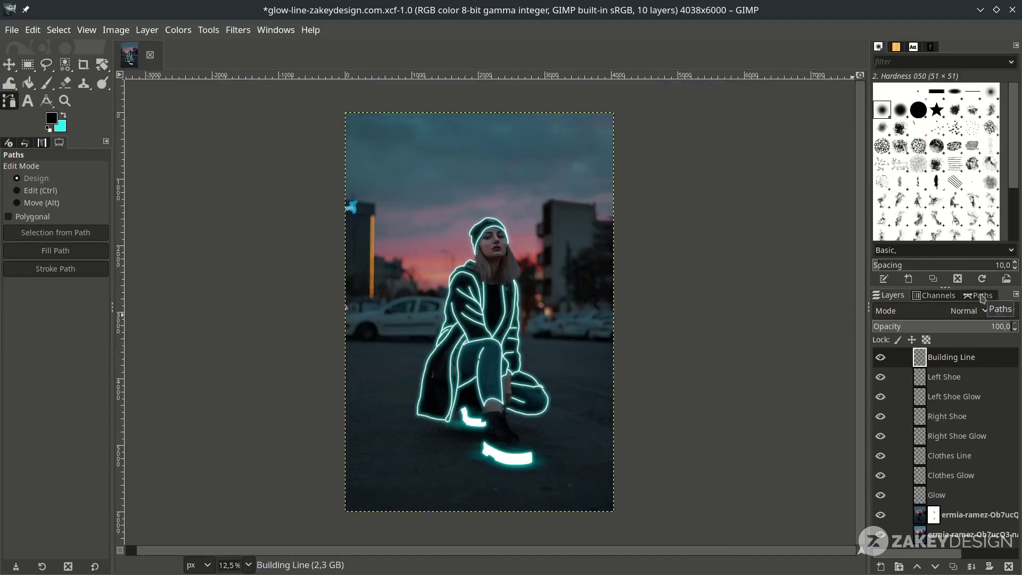
{"action": "left_click", "coordinate": [982, 296]}
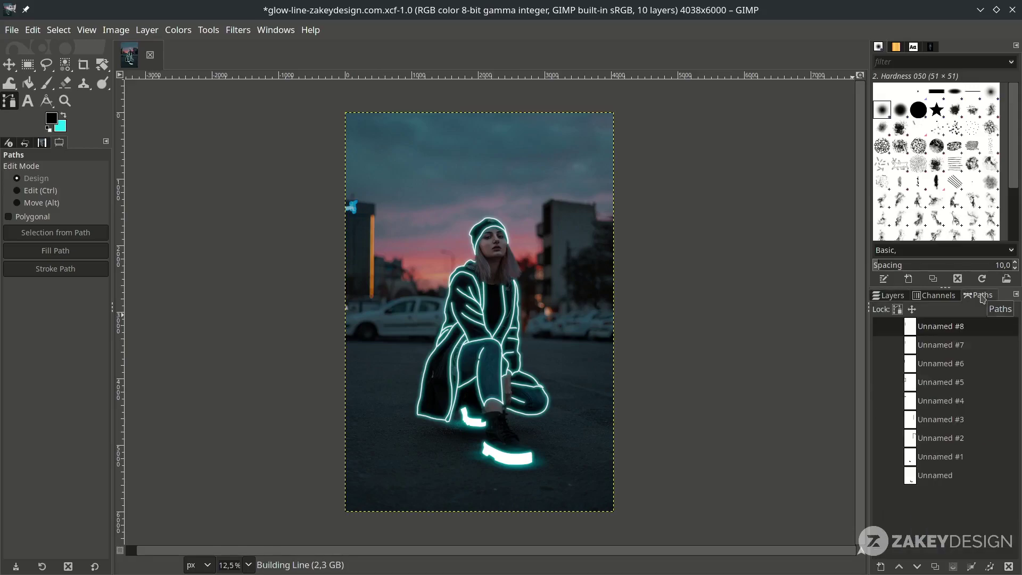
{"action": "left_click", "coordinate": [881, 327]}
{"action": "left_click_drag", "start_coordinate": [881, 346], "coordinate": [881, 447]}
{"action": "key", "text": "plus"}
{"action": "left_click", "coordinate": [881, 458]}
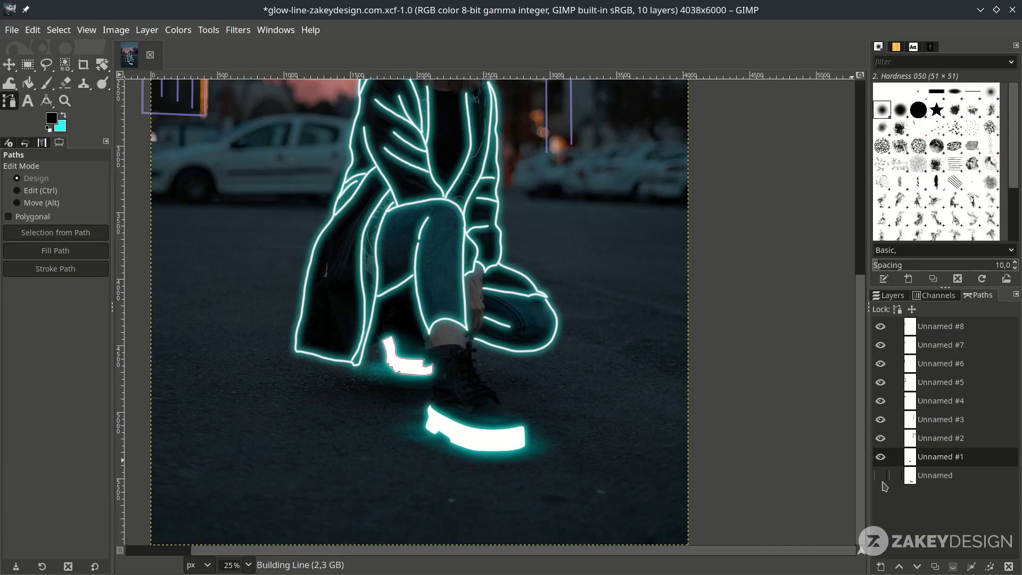
{"action": "left_click", "coordinate": [880, 475]}
{"action": "left_click", "coordinate": [880, 475]}
{"action": "left_click", "coordinate": [882, 456]}
{"action": "key", "text": "minus"}
{"action": "key", "text": "plus"}
{"action": "left_click", "coordinate": [892, 295]}
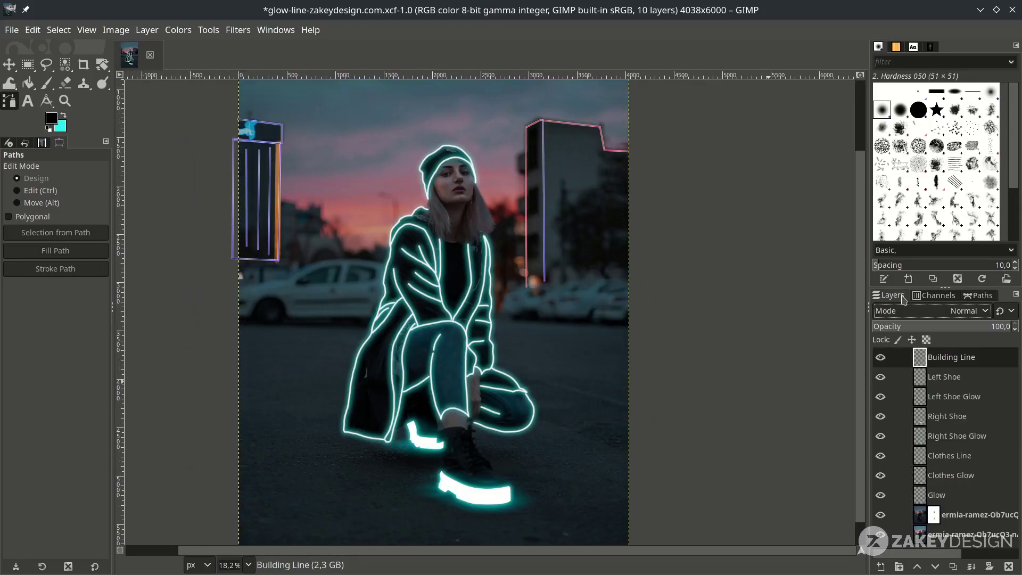
{"action": "left_click", "coordinate": [981, 295]}
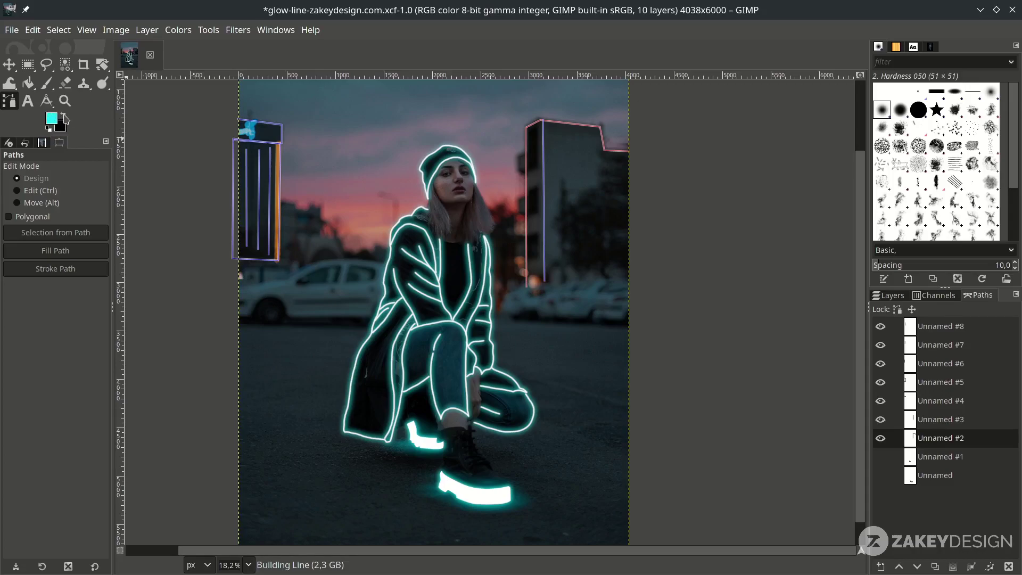
Set the foreground colour to hot magenta f1279a.
{"action": "left_click", "coordinate": [52, 119]}
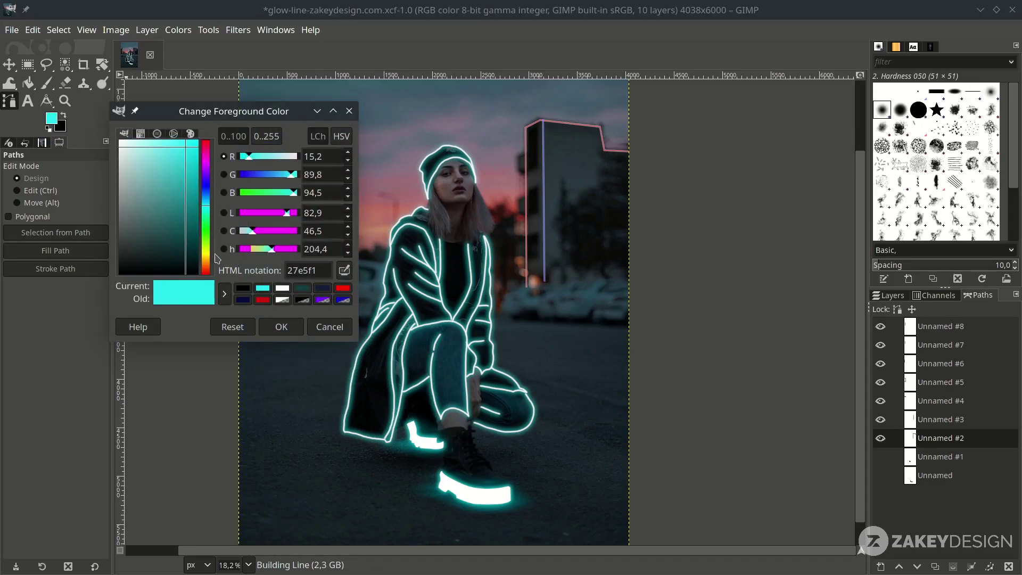
{"action": "left_click_drag", "start_coordinate": [206, 183], "coordinate": [205, 157]}
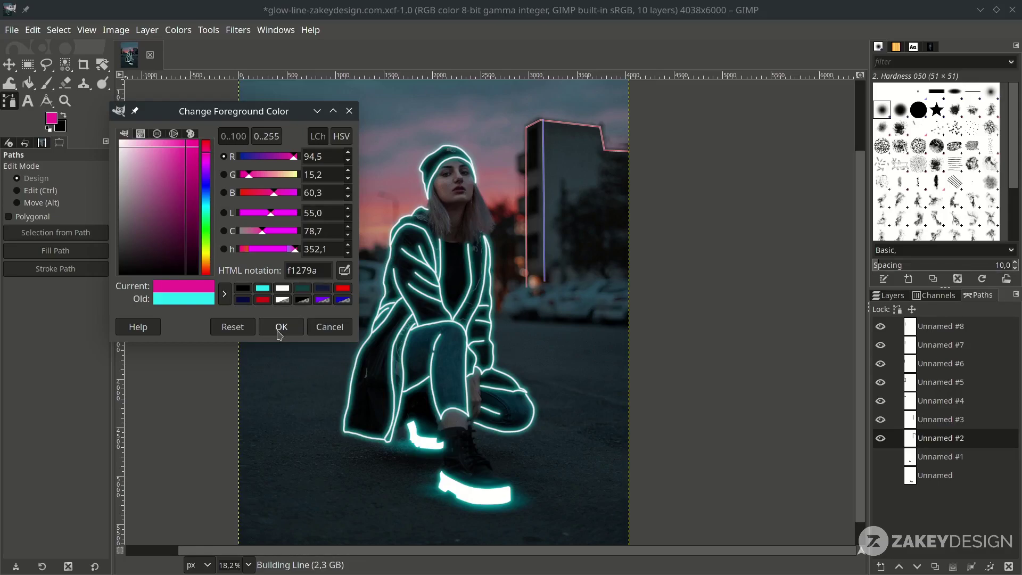
{"action": "left_click", "coordinate": [281, 326]}
Stroke path Unnamed #2 in magenta at 20 px with round line caps.
{"action": "right_click", "coordinate": [938, 438]}
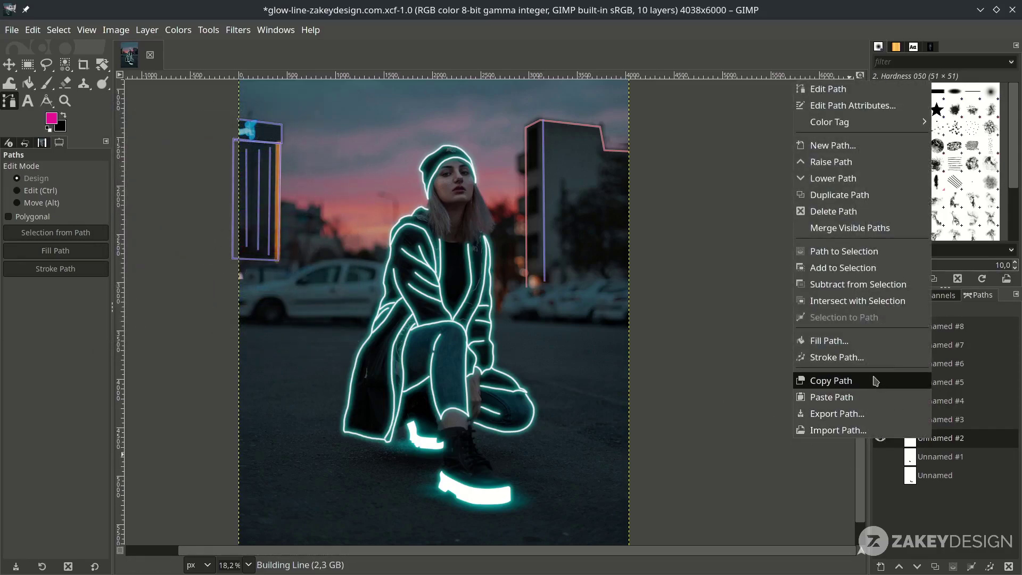
{"action": "left_click", "coordinate": [837, 357]}
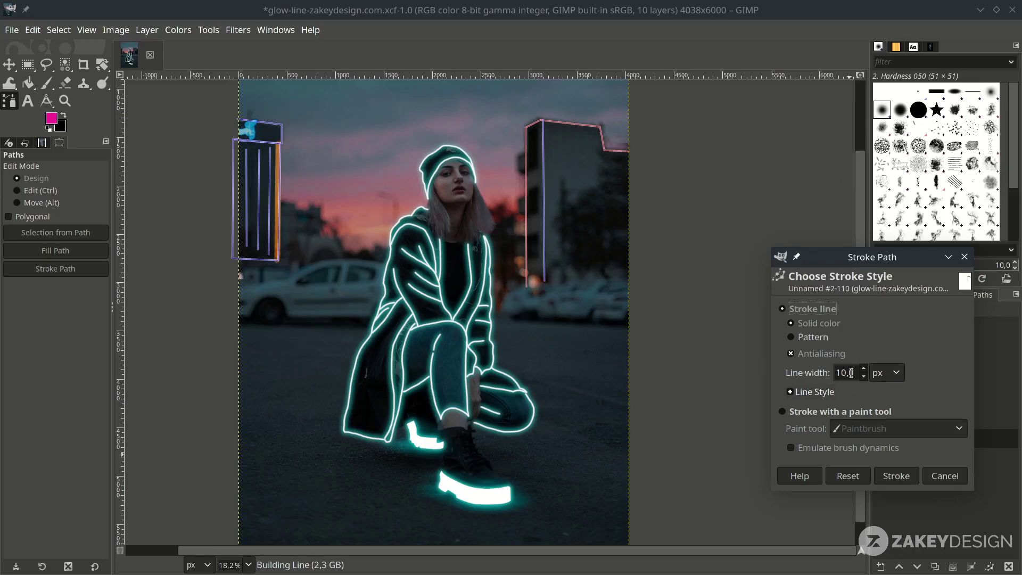
{"action": "double_click", "coordinate": [840, 373]}
{"action": "type", "text": "2"}
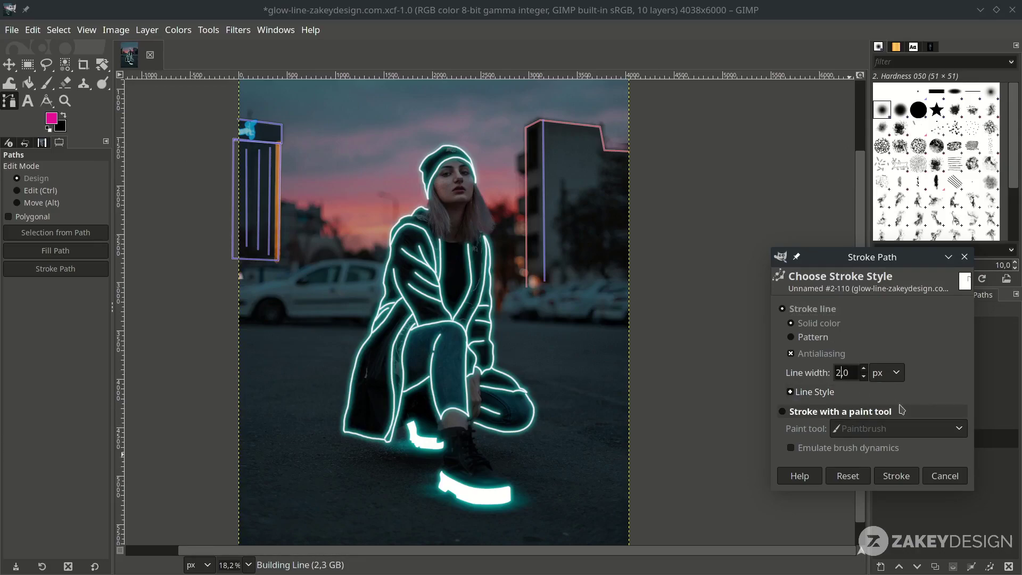
{"action": "type", "text": "0"}
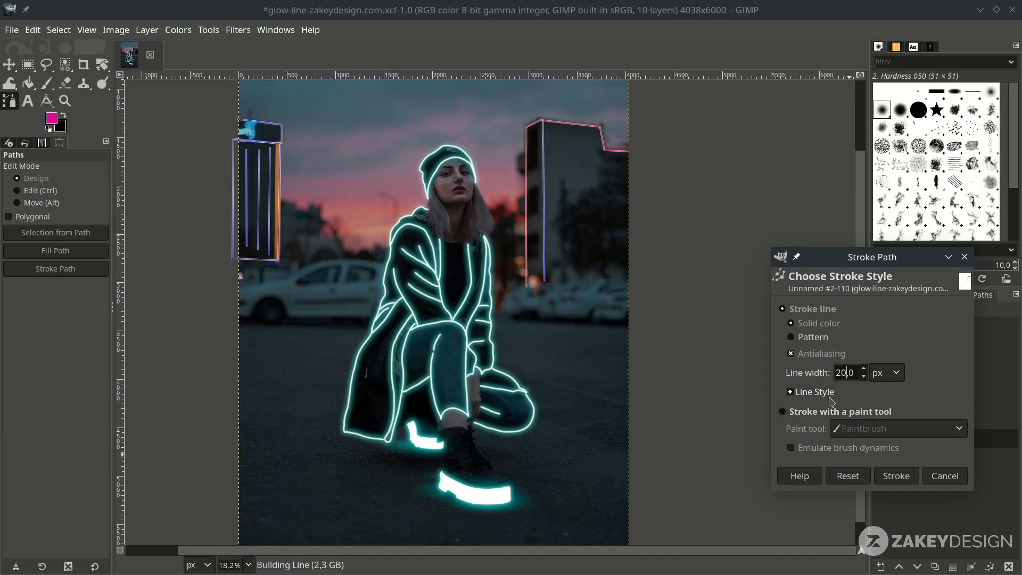
{"action": "left_click", "coordinate": [815, 392]}
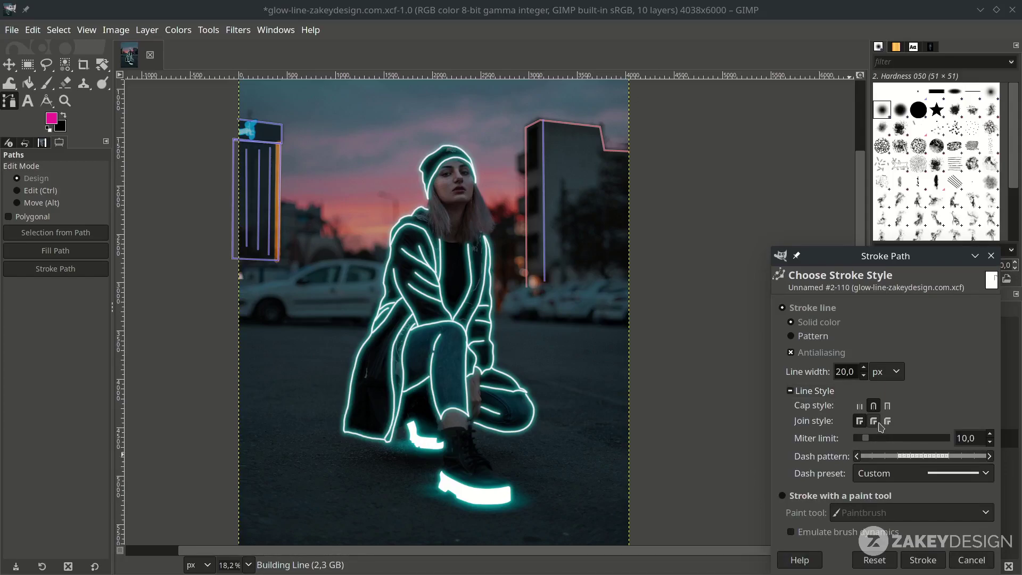
{"action": "left_click", "coordinate": [874, 406]}
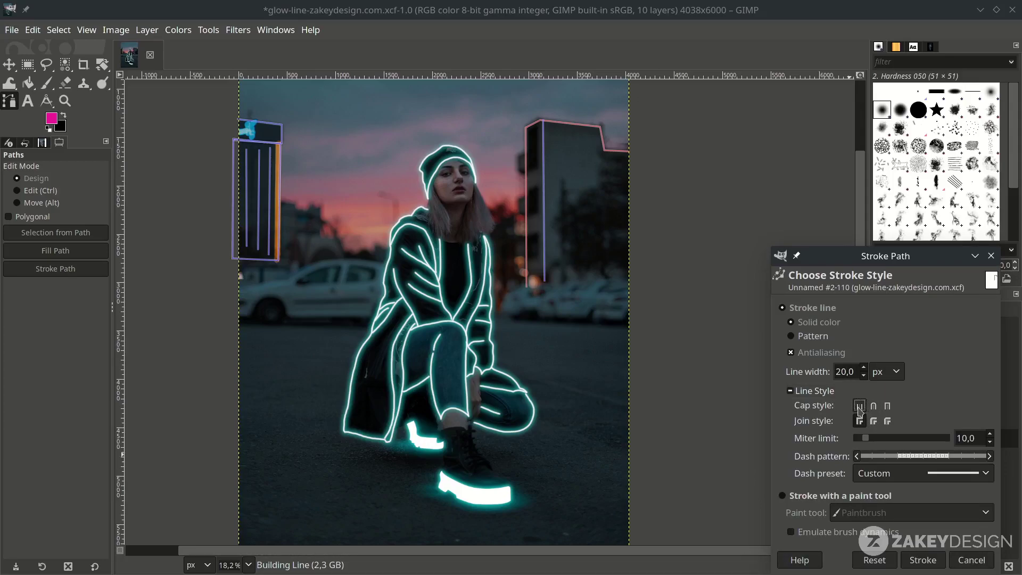
{"action": "left_click", "coordinate": [873, 407]}
{"action": "left_click", "coordinate": [923, 560]}
{"action": "scroll", "coordinate": [512, 240], "scroll_direction": "up", "scroll_amount": 2}
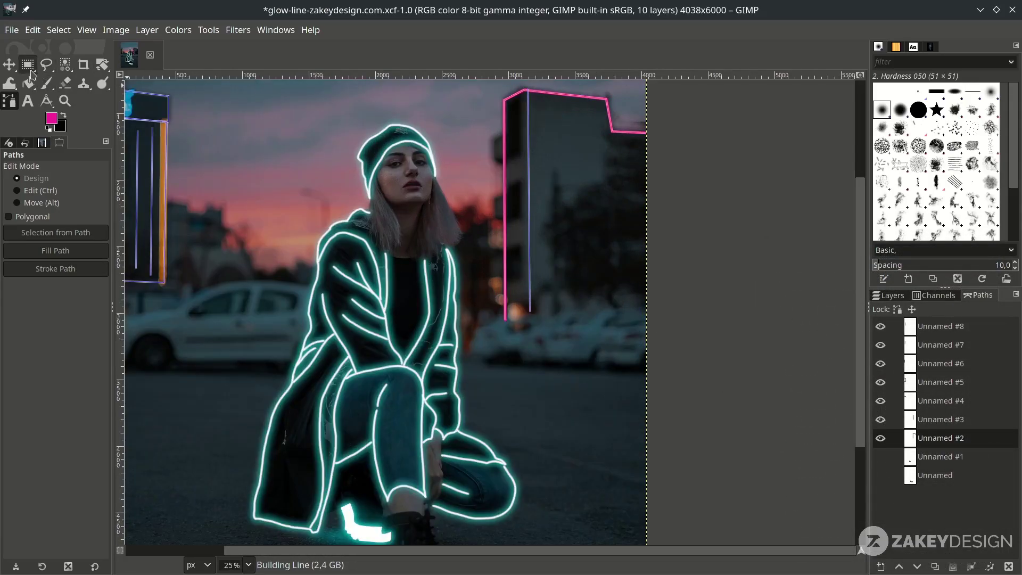
Stroke the vertical building line path Unnamed #3 the same way.
{"action": "key", "text": "m"}
{"action": "scroll", "coordinate": [511, 240], "scroll_direction": "up", "scroll_amount": 1}
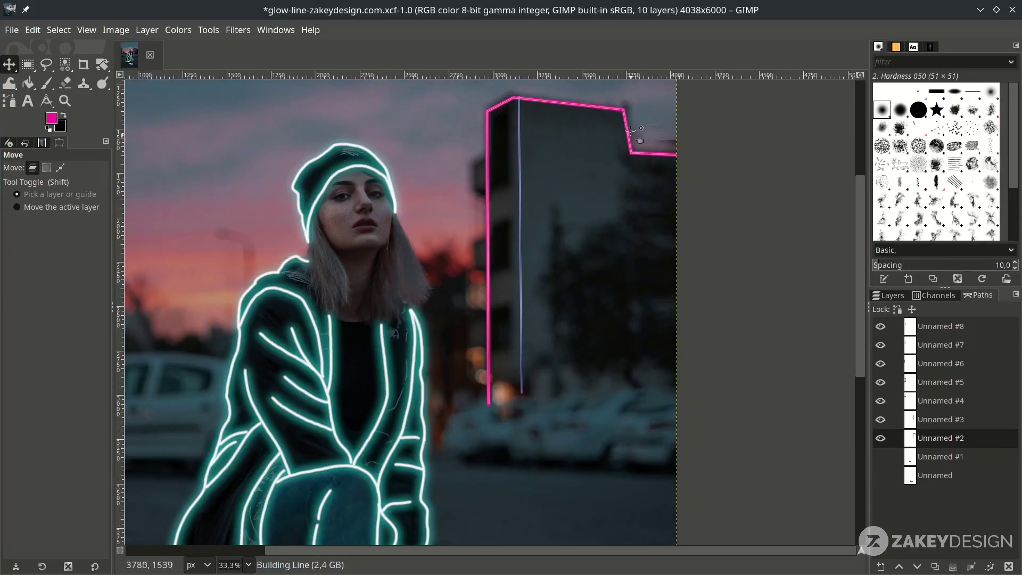
{"action": "right_click", "coordinate": [939, 419]}
{"action": "left_click", "coordinate": [846, 266]}
{"action": "left_click", "coordinate": [943, 461]}
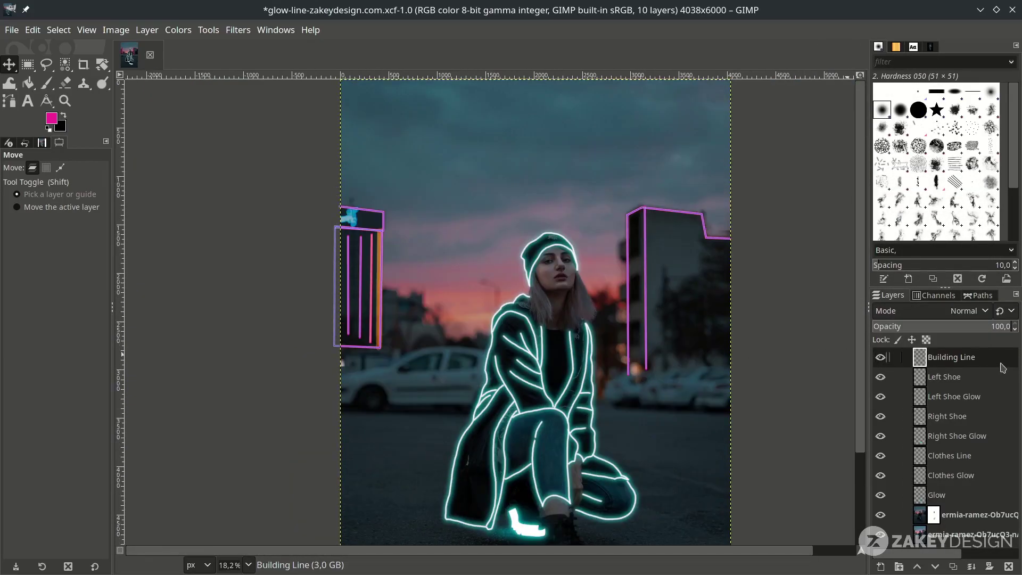
Duplicate Building Line as 'Building Line Glow' and move it beneath the original.
{"action": "left_click", "coordinate": [955, 567]}
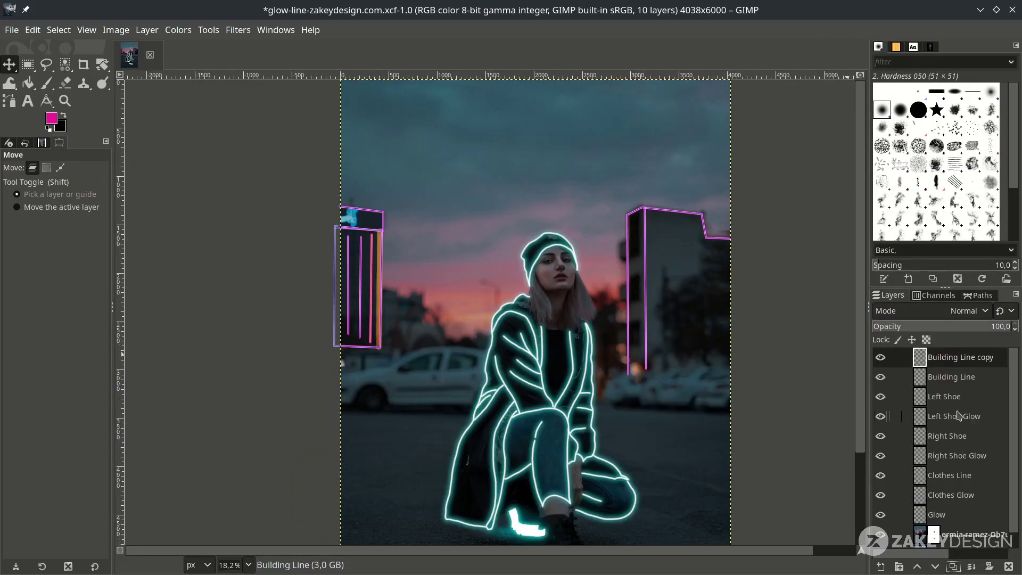
{"action": "double_click", "coordinate": [984, 362]}
{"action": "type", "text": "Building Line Glow"}
{"action": "key", "text": "Return"}
{"action": "left_click_drag", "start_coordinate": [966, 357], "coordinate": [987, 388]}
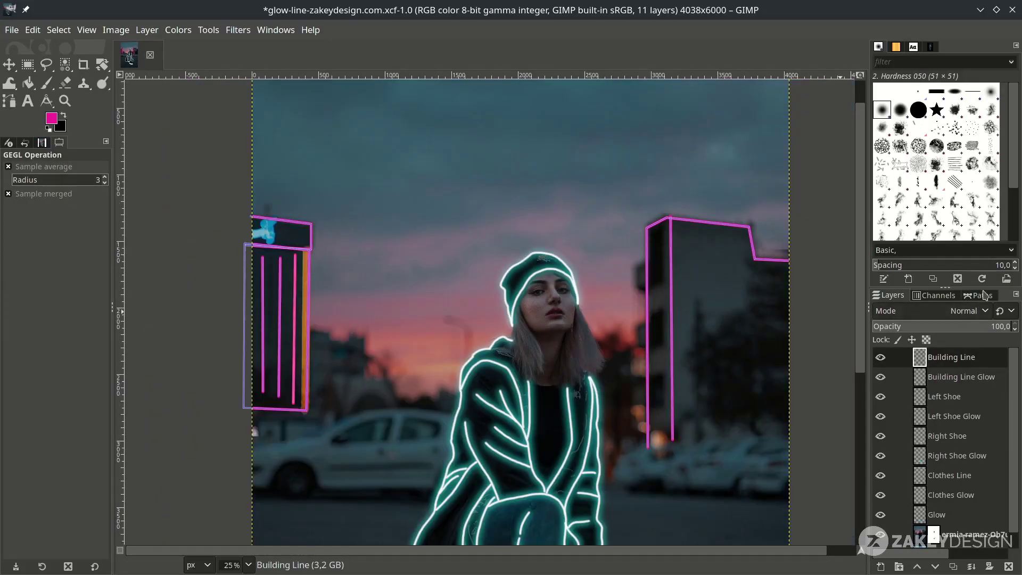
Hide every path outline in the Paths list.
{"action": "left_click", "coordinate": [986, 296]}
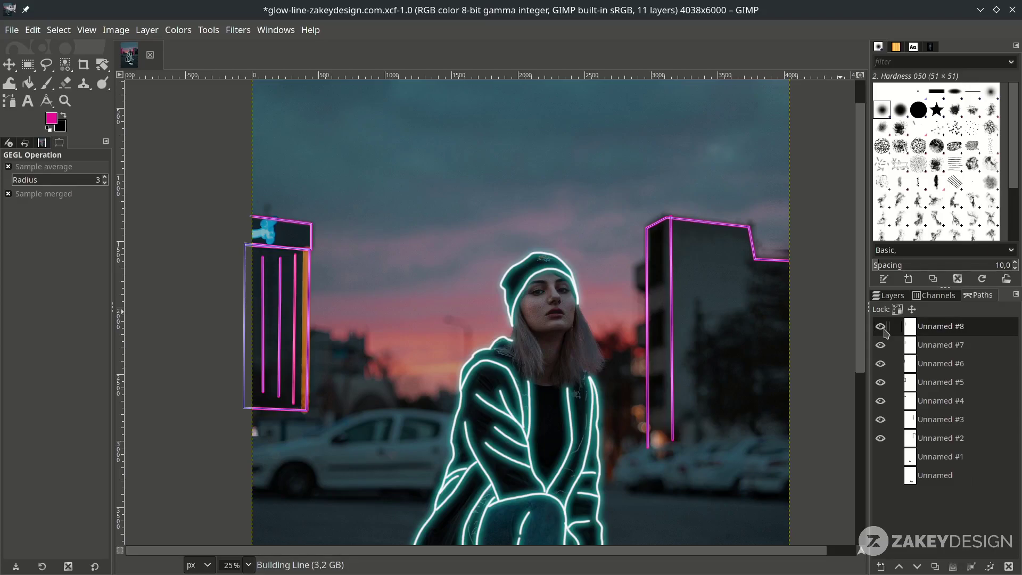
{"action": "left_click_drag", "start_coordinate": [880, 327], "coordinate": [880, 439]}
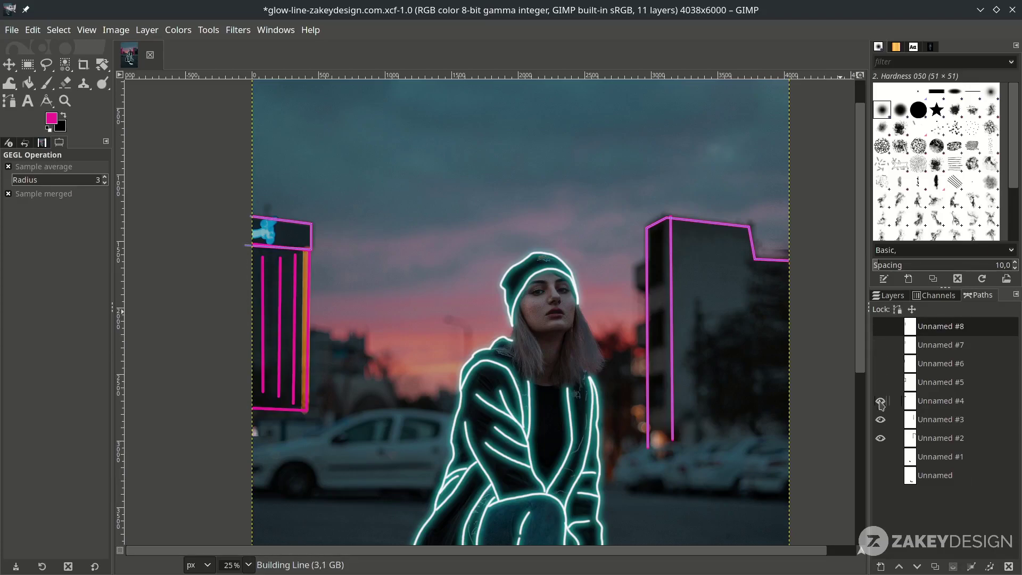
{"action": "left_click", "coordinate": [881, 438]}
{"action": "left_click", "coordinate": [893, 295]}
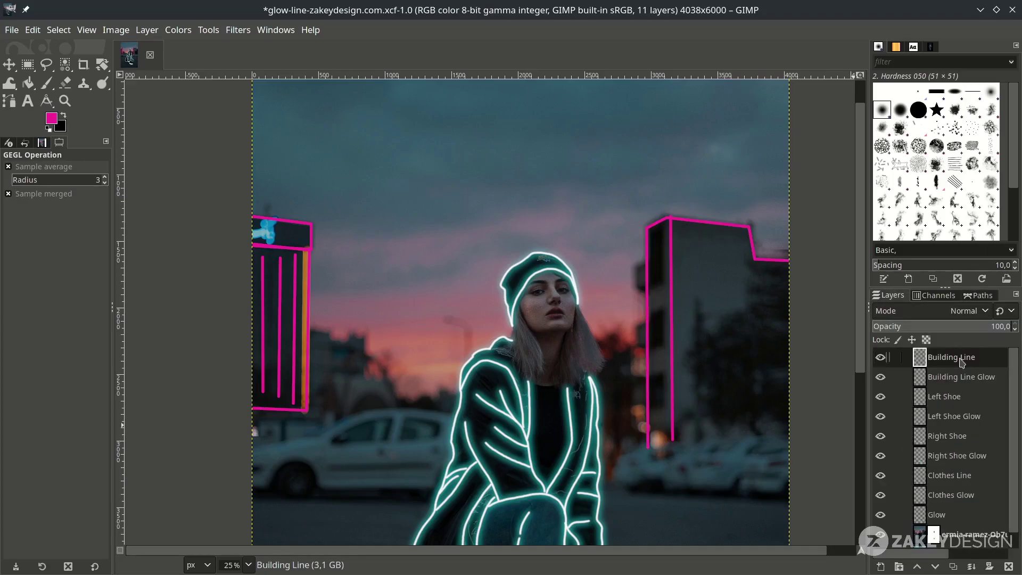
Desaturate the Building Line strokes, then raise the Curves midpoint to the top-left so they turn pure white.
{"action": "left_click", "coordinate": [178, 30]}
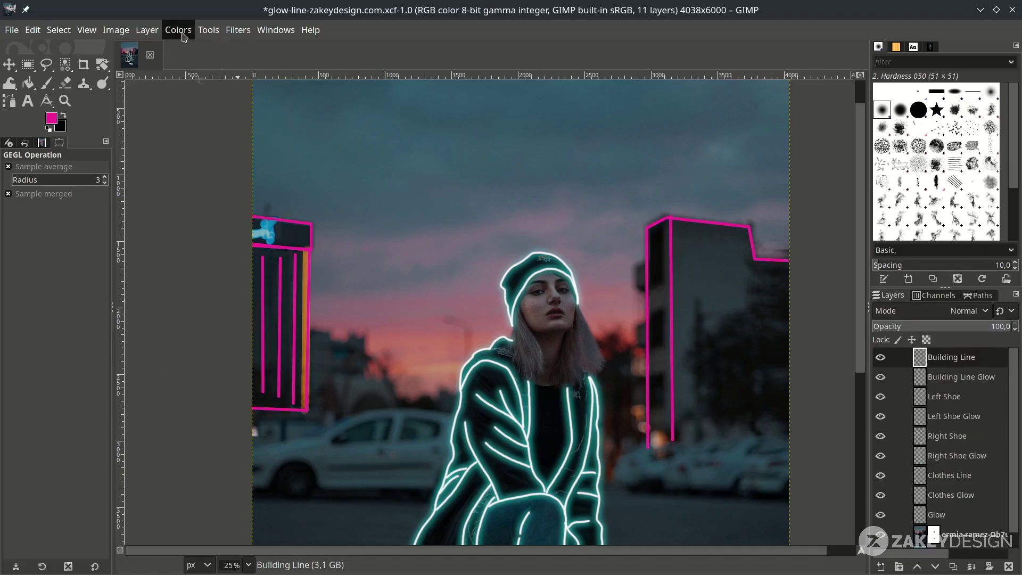
{"action": "left_click", "coordinate": [334, 325]}
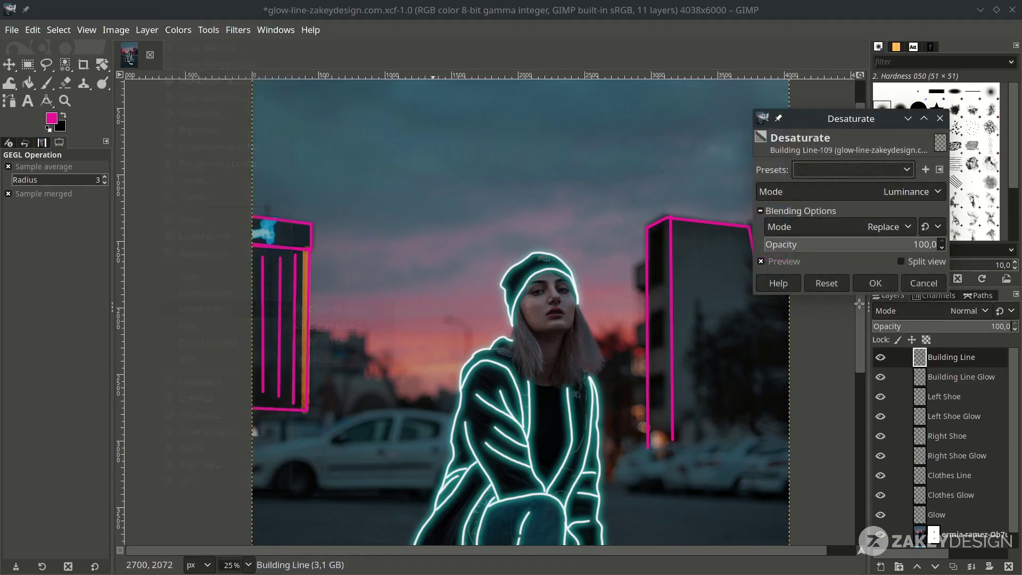
{"action": "left_click", "coordinate": [873, 282]}
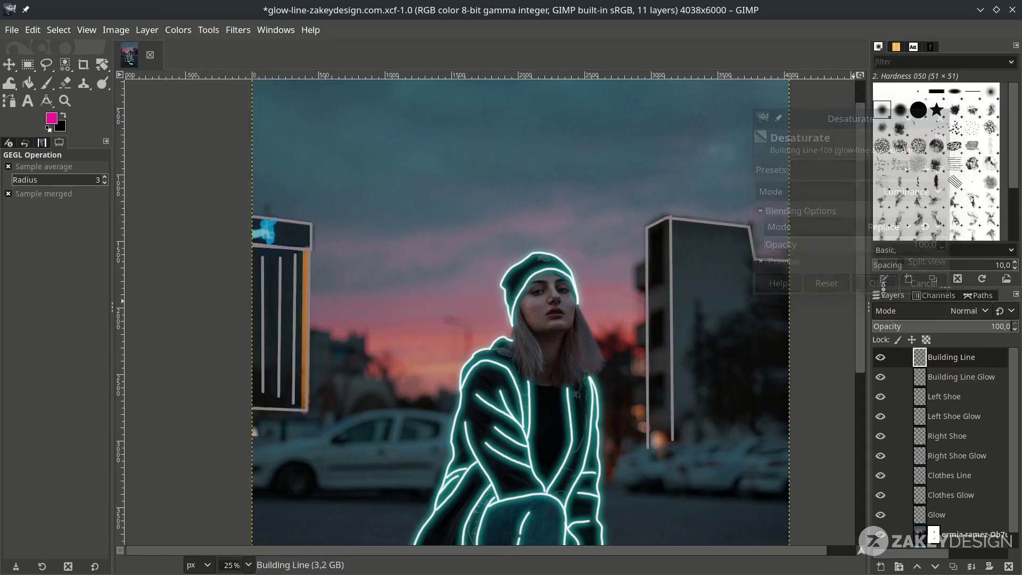
{"action": "left_click", "coordinate": [177, 30]}
{"action": "left_click", "coordinate": [196, 199]}
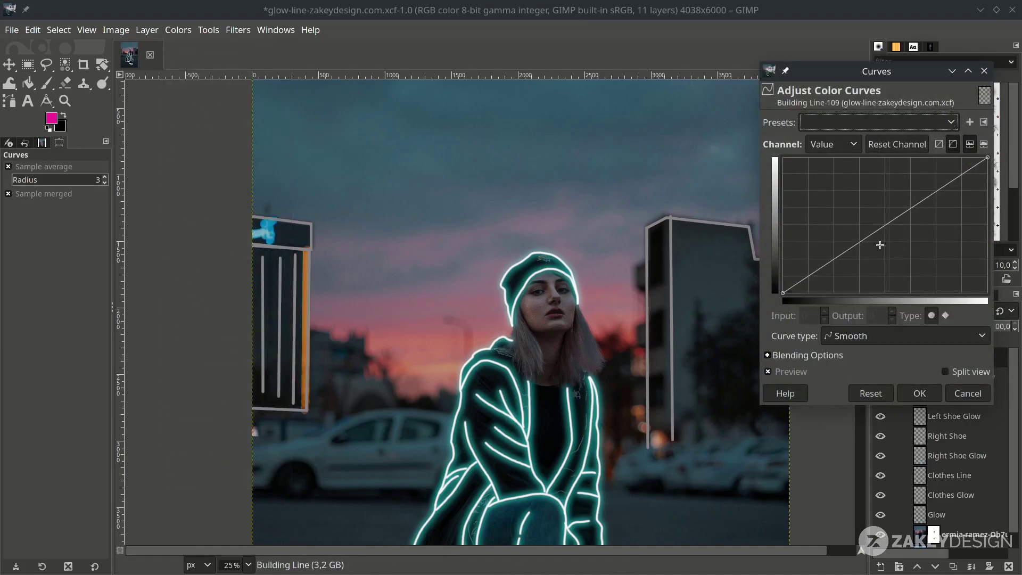
{"action": "left_click_drag", "start_coordinate": [885, 243], "coordinate": [786, 159]}
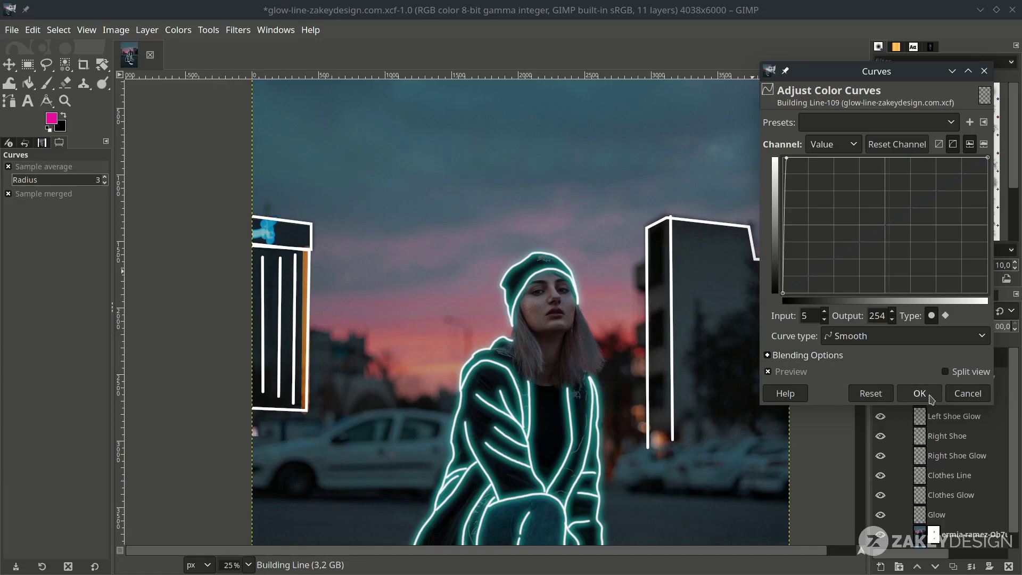
{"action": "left_click", "coordinate": [920, 393]}
{"action": "left_click", "coordinate": [957, 378]}
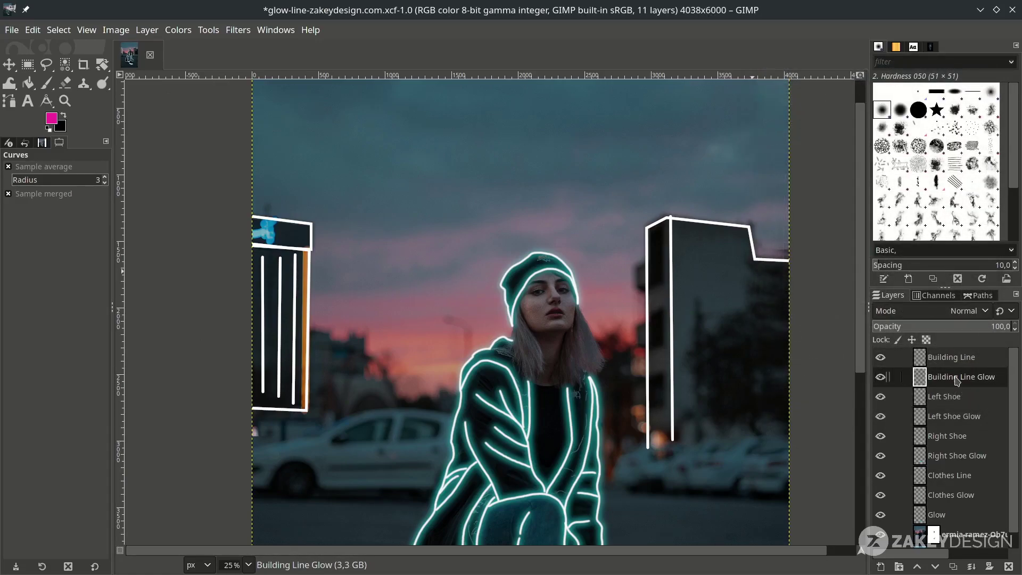
Apply a Gaussian blur of about 27 to the Building Line Glow copy for a magenta halo.
{"action": "left_click", "coordinate": [238, 30]}
{"action": "mouse_move", "coordinate": [312, 121]}
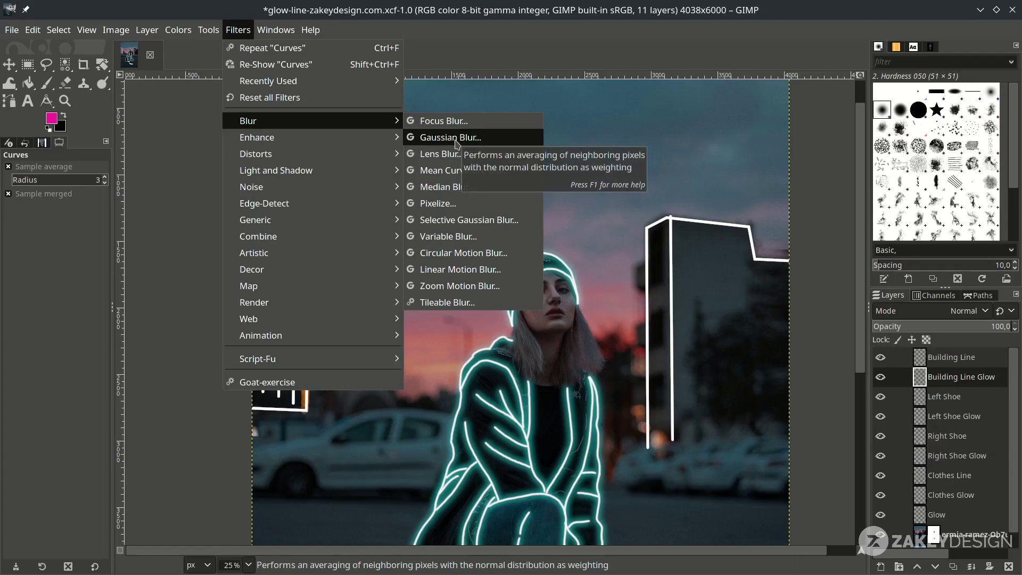
{"action": "left_click", "coordinate": [457, 143]}
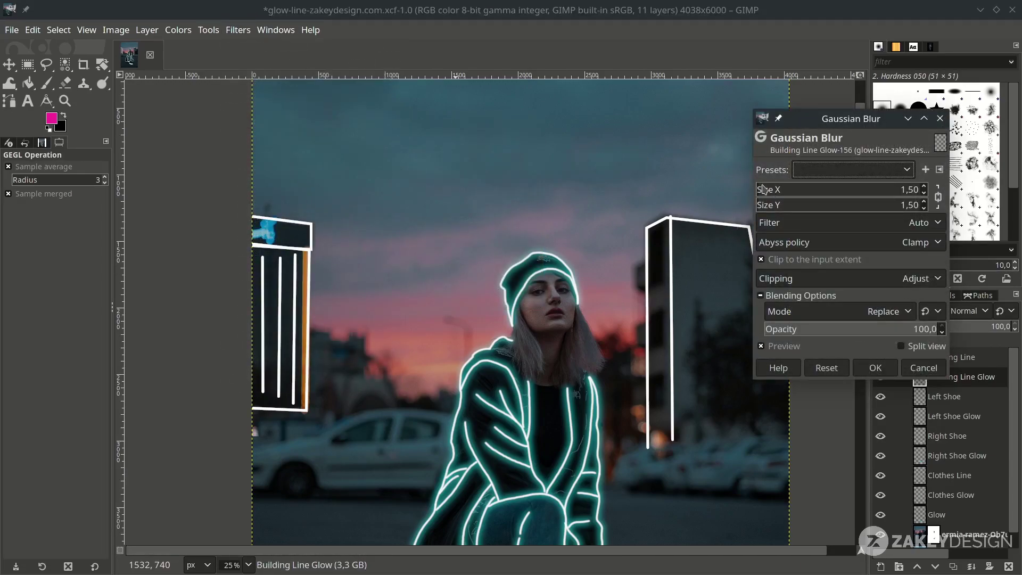
{"action": "left_click_drag", "start_coordinate": [763, 189], "coordinate": [804, 190]}
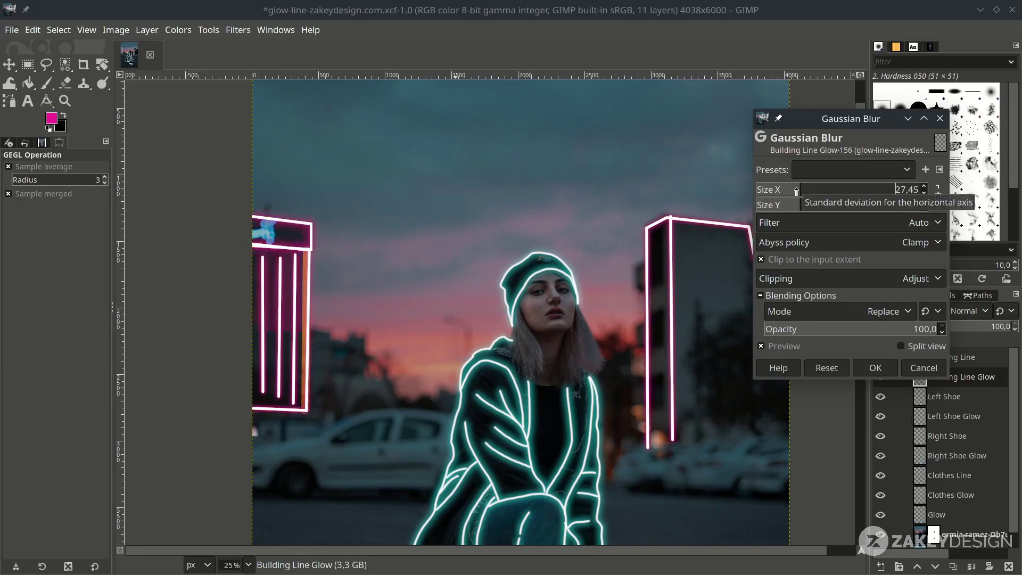